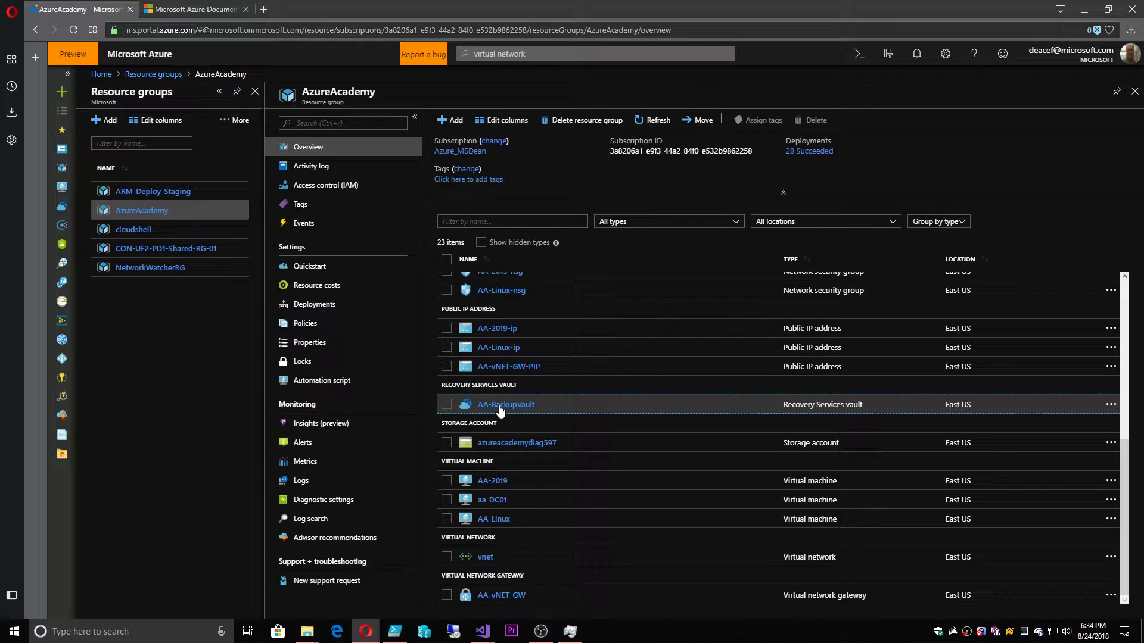
In Microsoft Docs, go through Products > Management Tools > Backup to How to > Configure Azure Backup reports
left_click(189, 9)
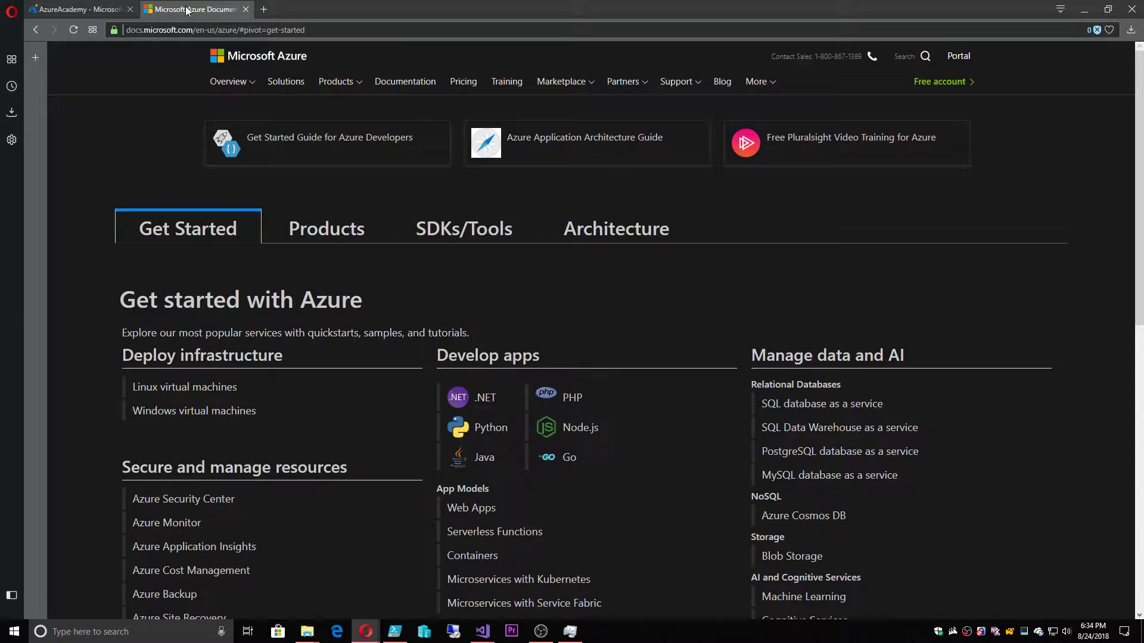
left_click(329, 231)
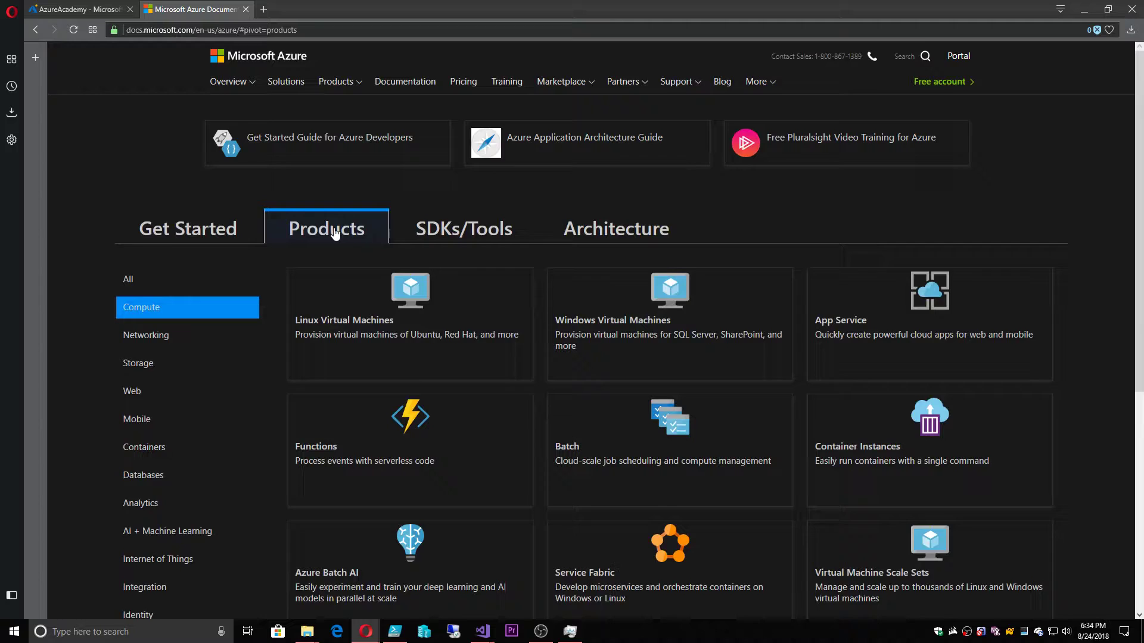
scroll(329, 238, "down", 4)
left_click(160, 489)
scroll(307, 369, "up", 5)
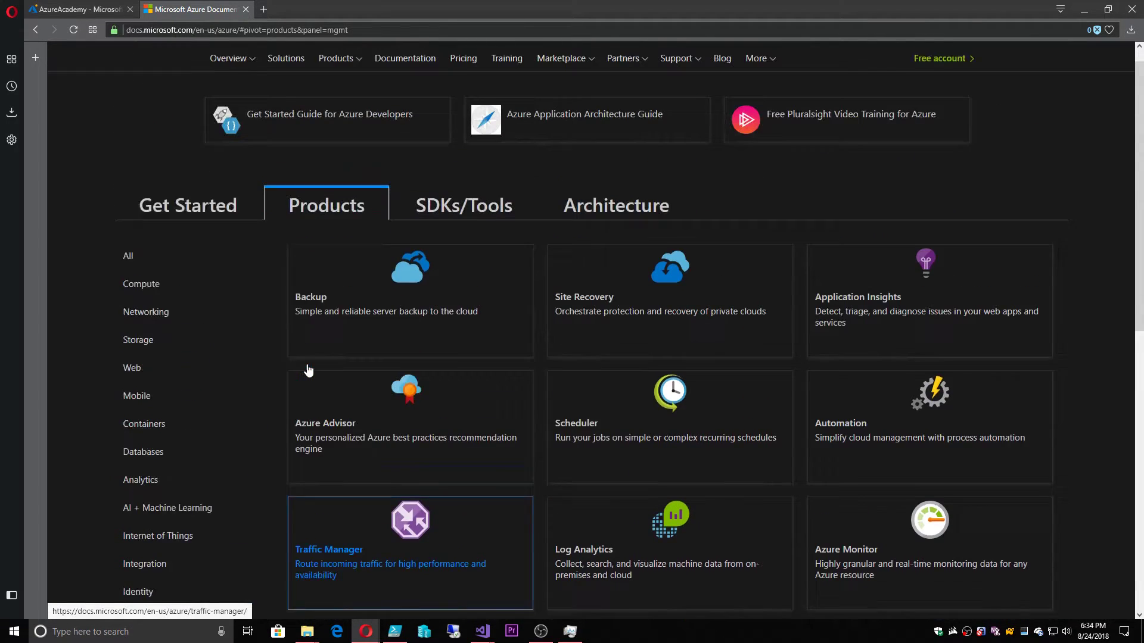
left_click(394, 344)
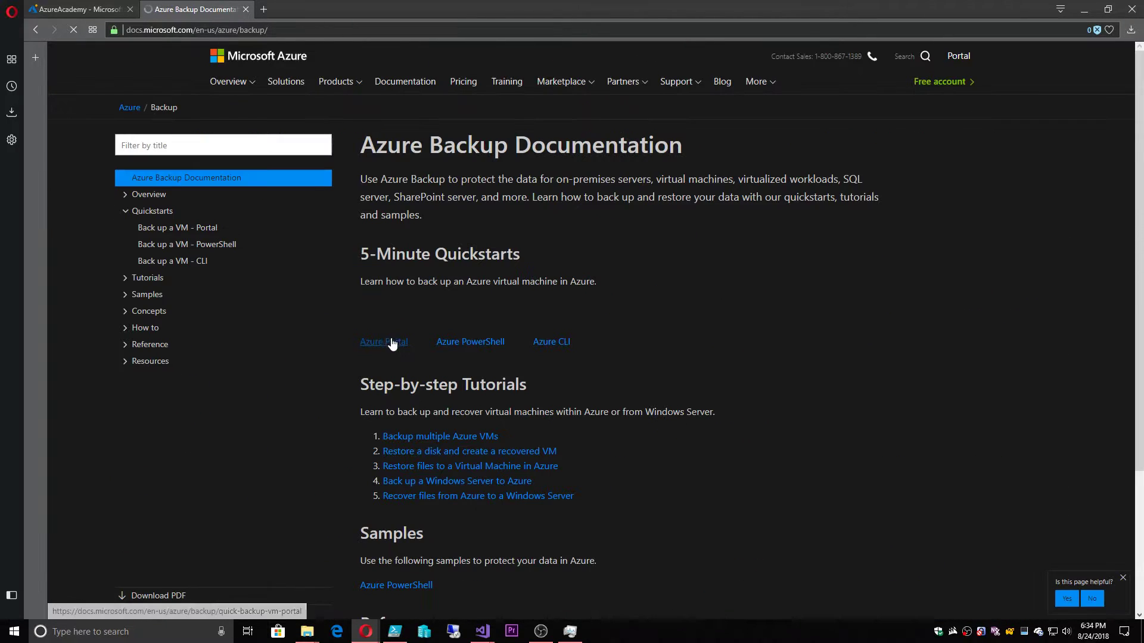
left_click(127, 328)
left_click(143, 410)
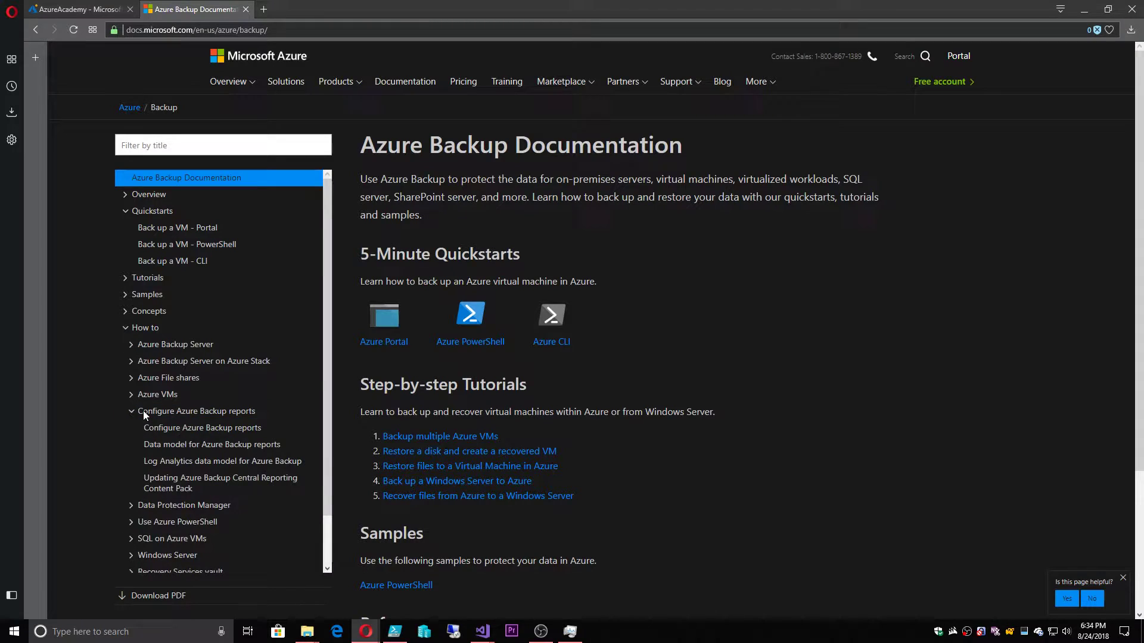
left_click(196, 429)
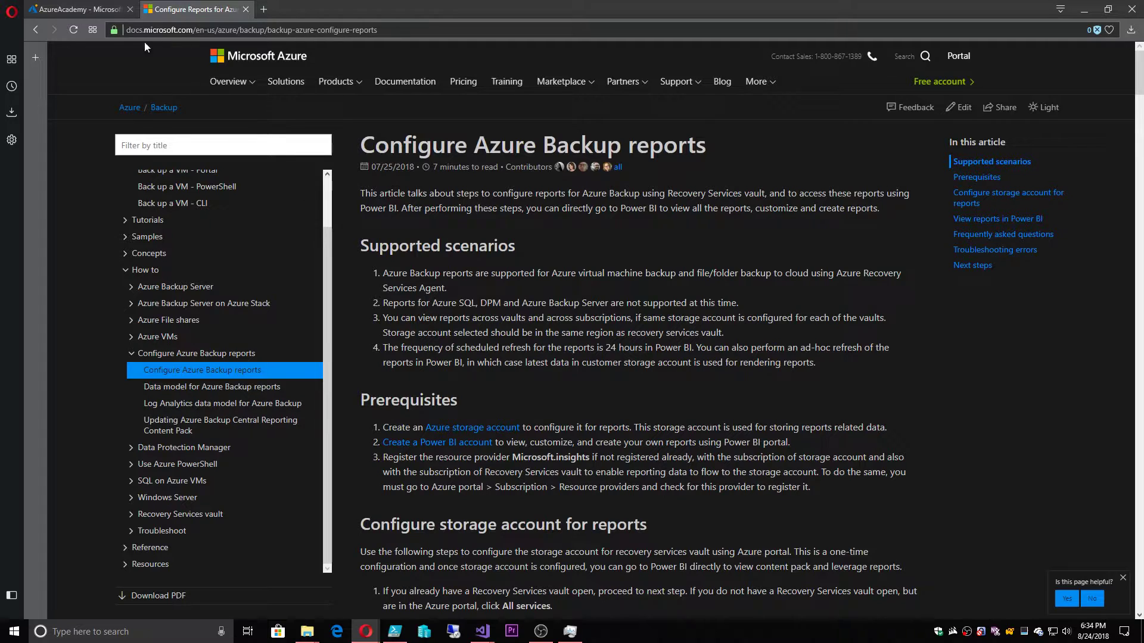
From AA-BackupVault's Backup Reports, open Diagnostics Settings and edit the BackupReports setting
left_click(84, 9)
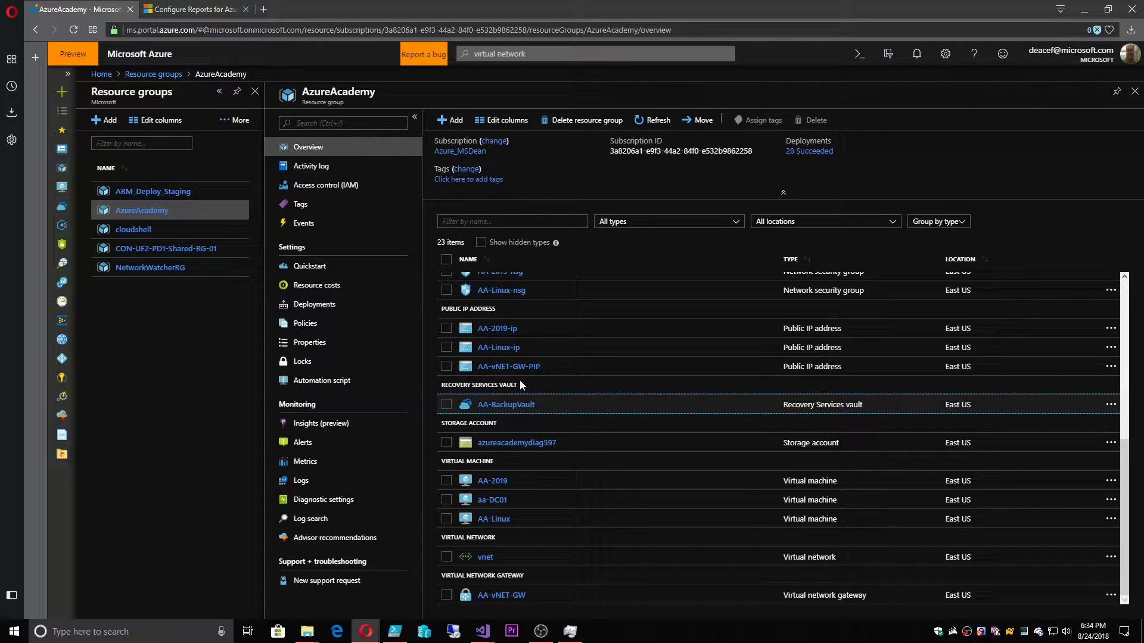
left_click(510, 406)
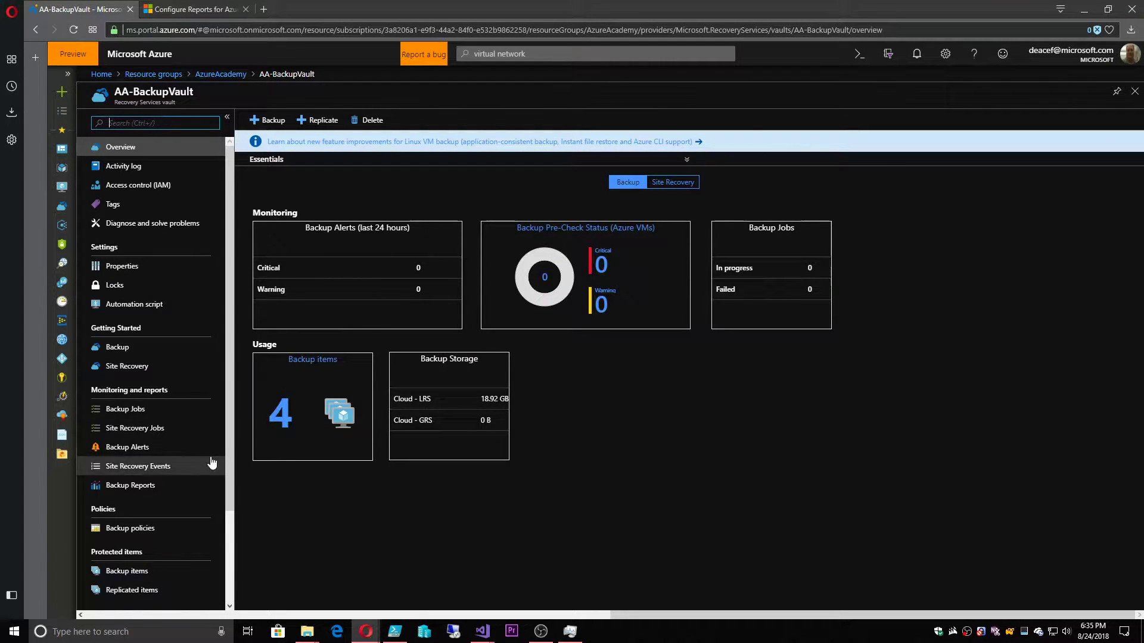
left_click(147, 484)
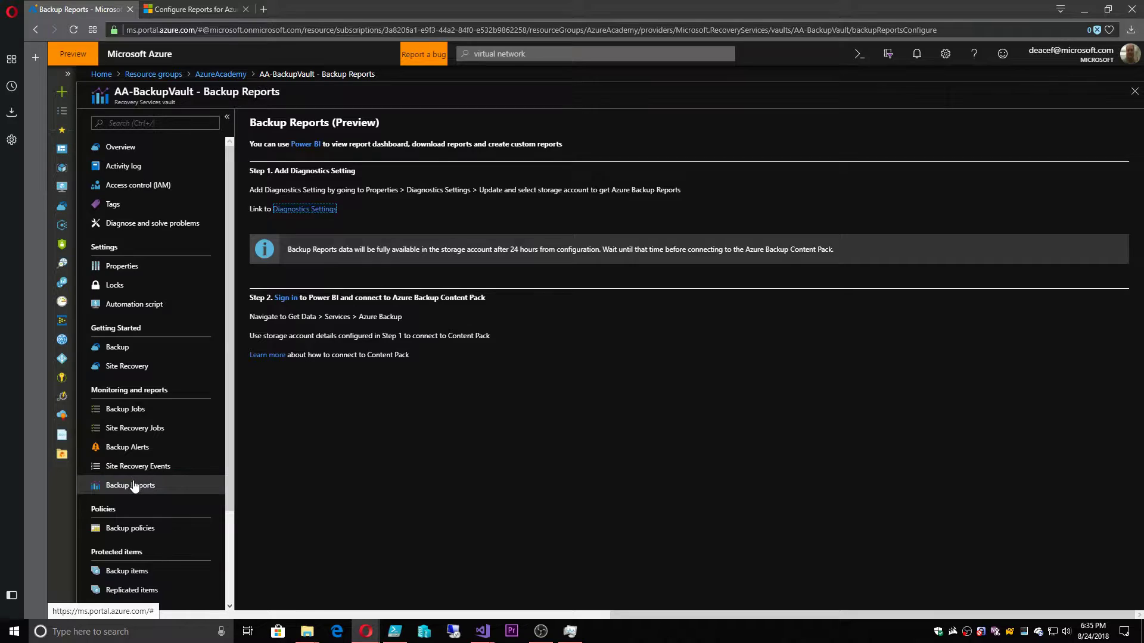
left_click(305, 209)
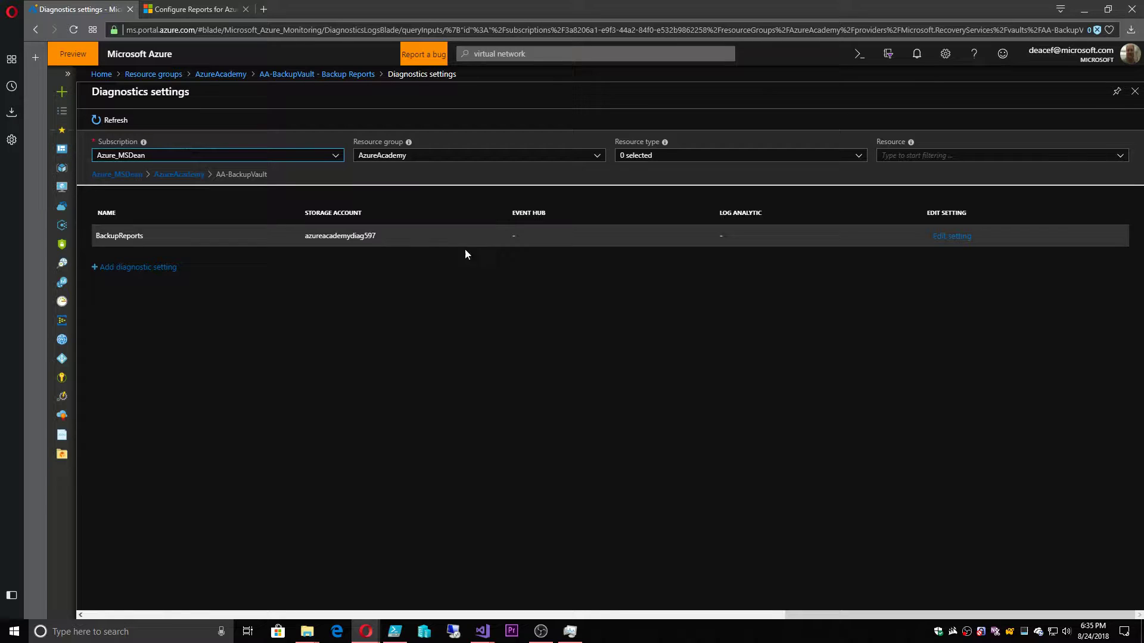
left_click(943, 238)
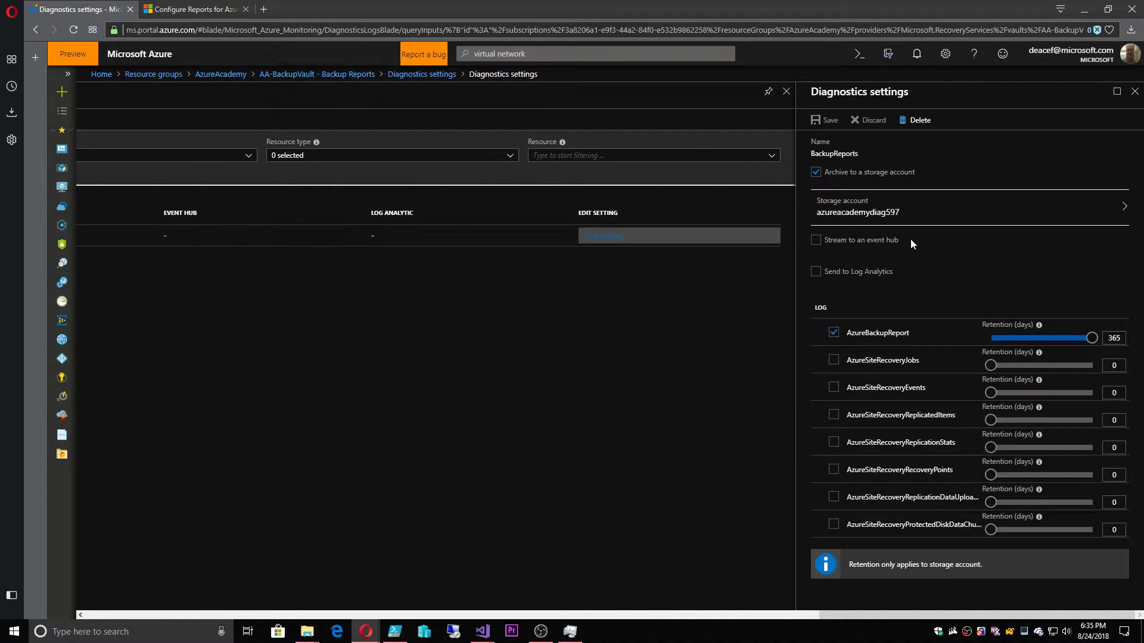
left_click(818, 173)
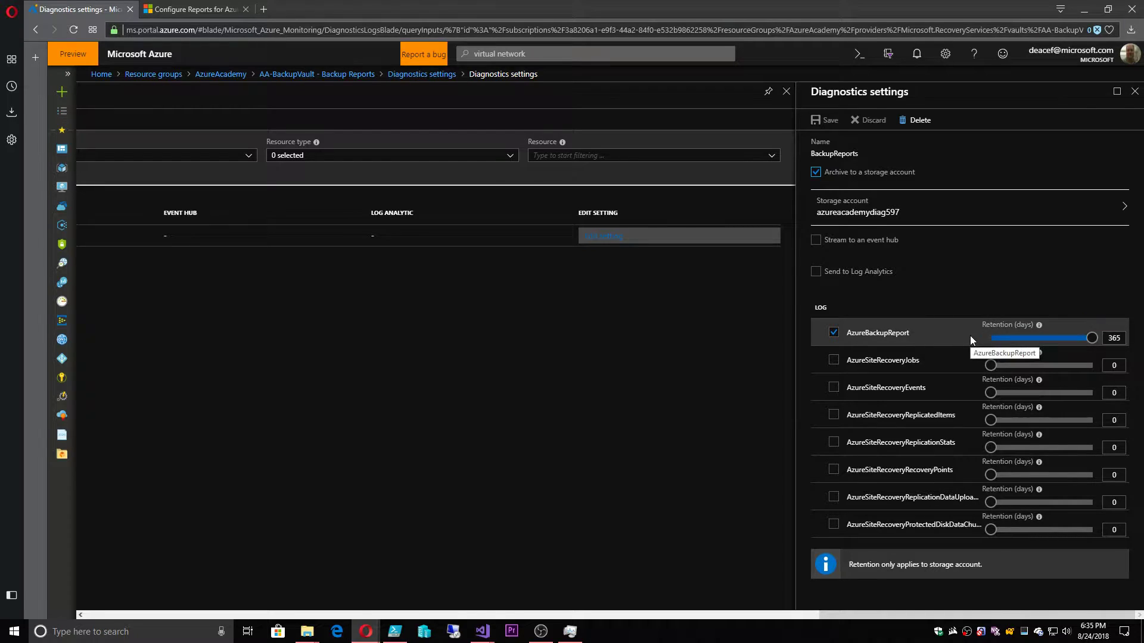
Start a new diagnostic setting named 'test' archiving to the azureacademydiag597 storage account
left_click(1134, 91)
left_click(136, 266)
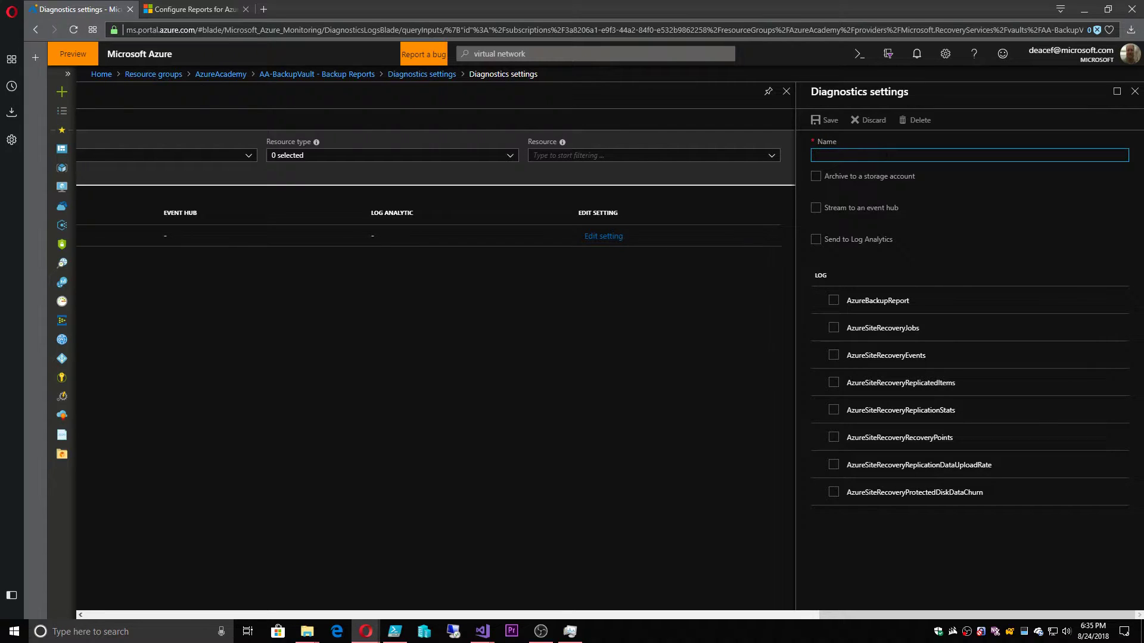
type("test")
left_click(816, 176)
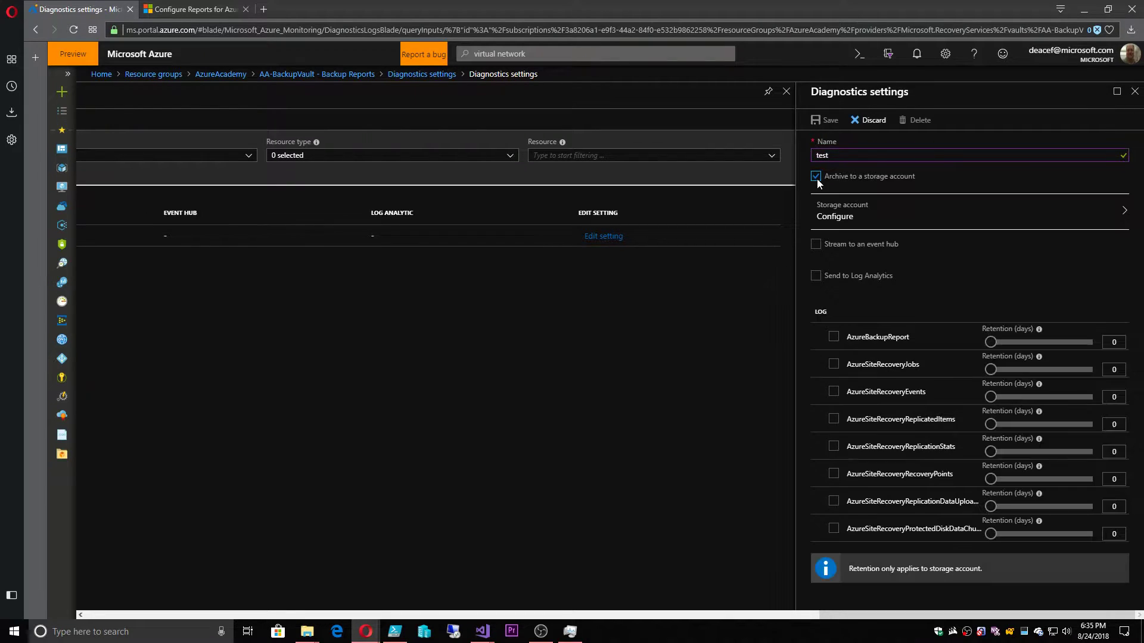
left_click(856, 212)
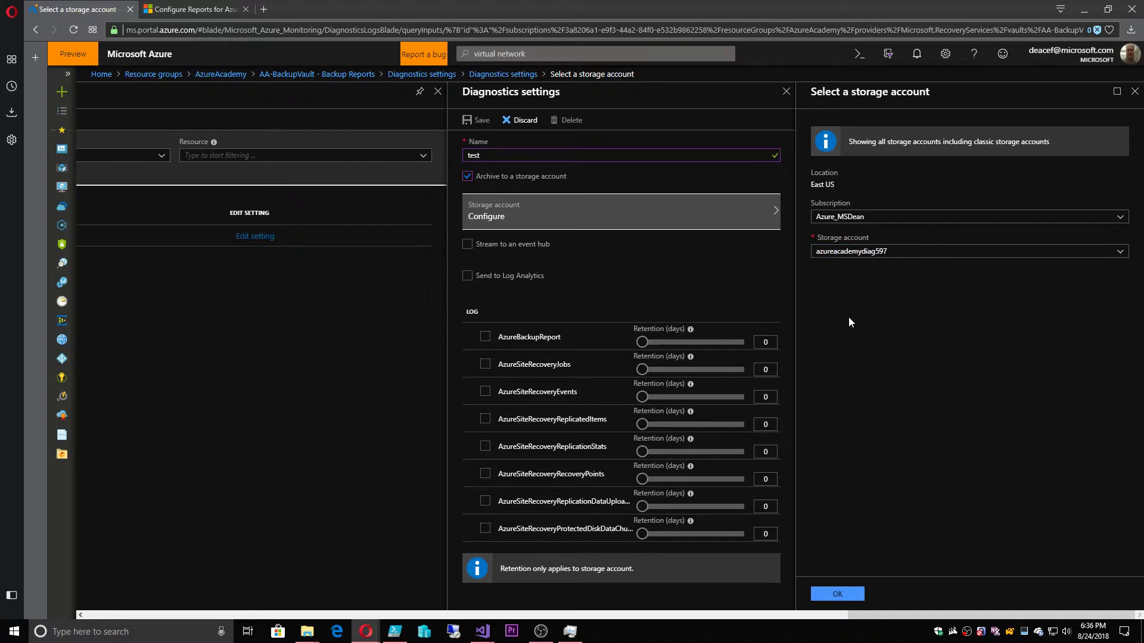
left_click(837, 593)
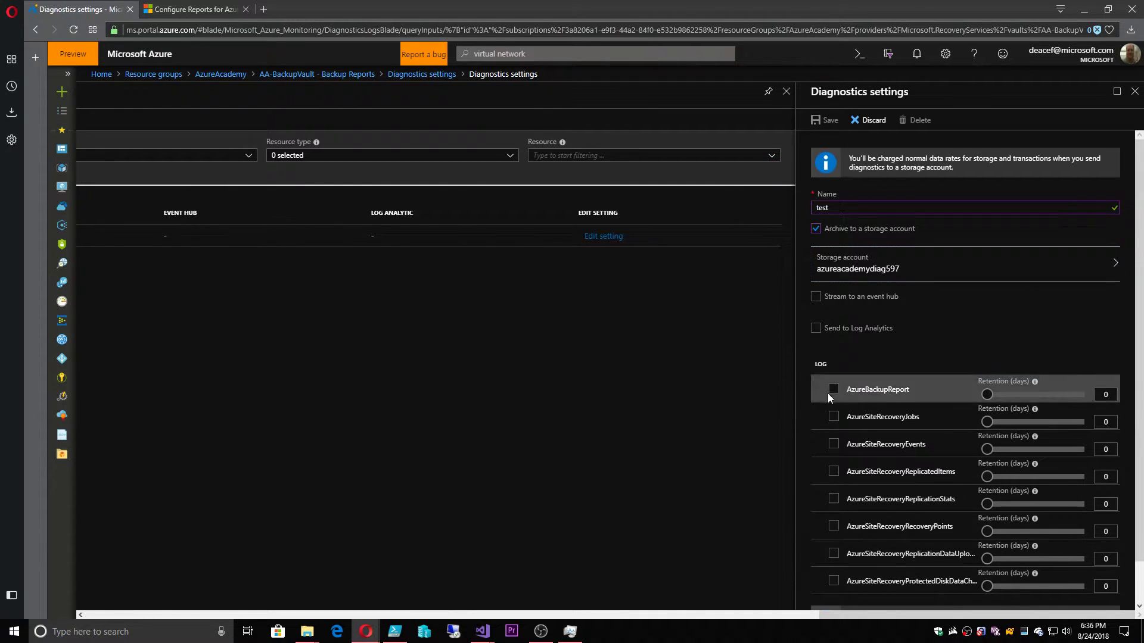
Keep AzureBackupReport logs for 138 days, then discard the unsaved setting
left_click(833, 389)
left_click_drag(987, 394, 1024, 395)
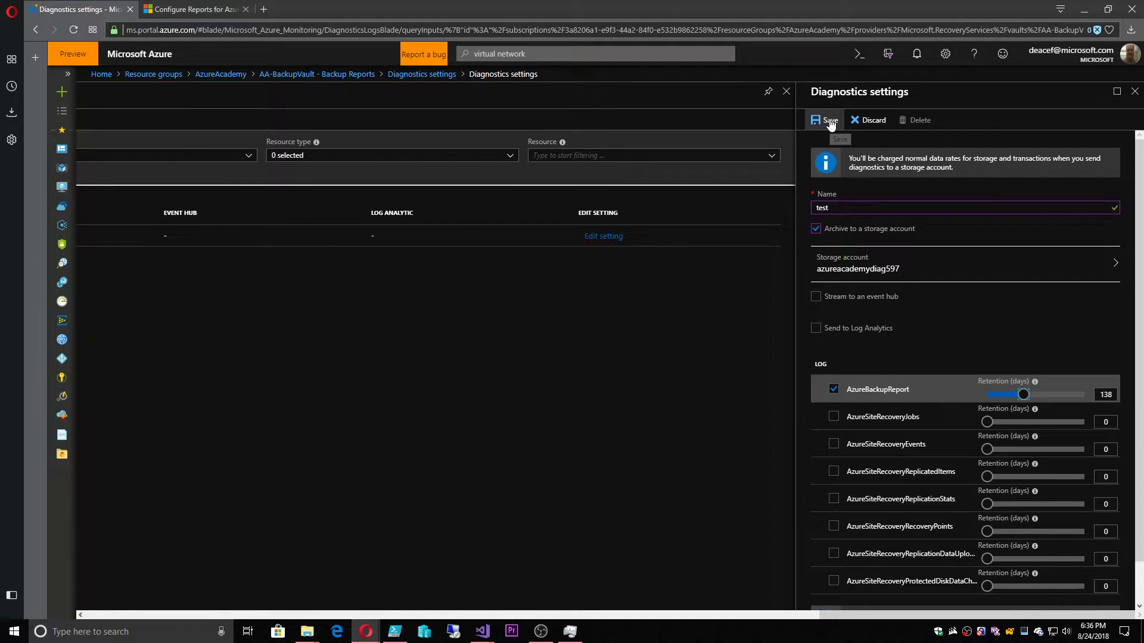
left_click(870, 119)
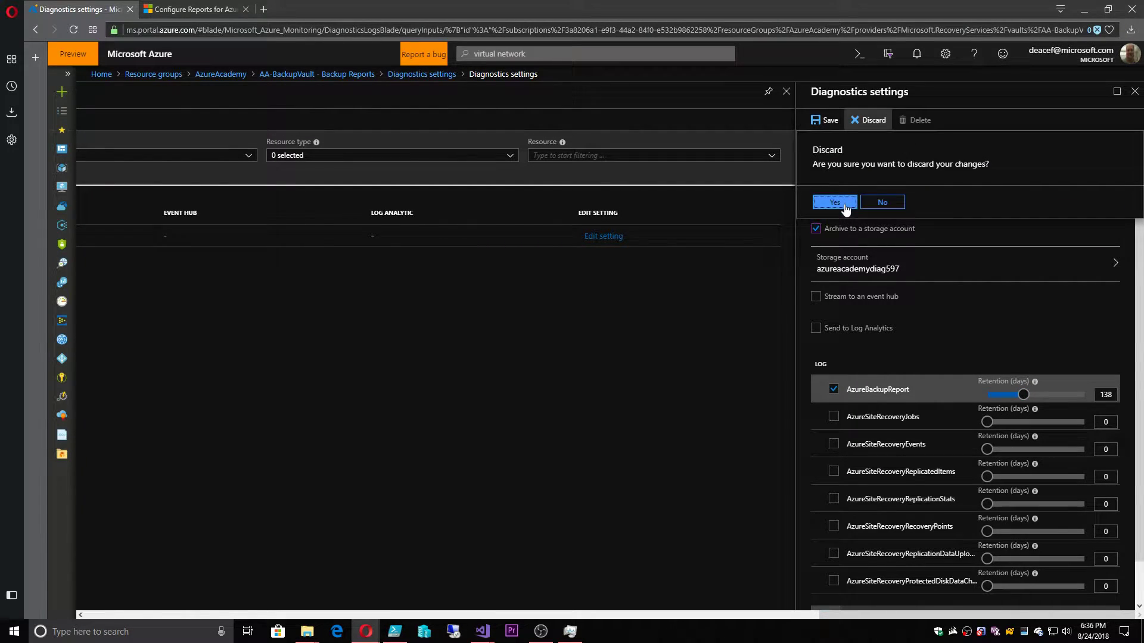
left_click(835, 202)
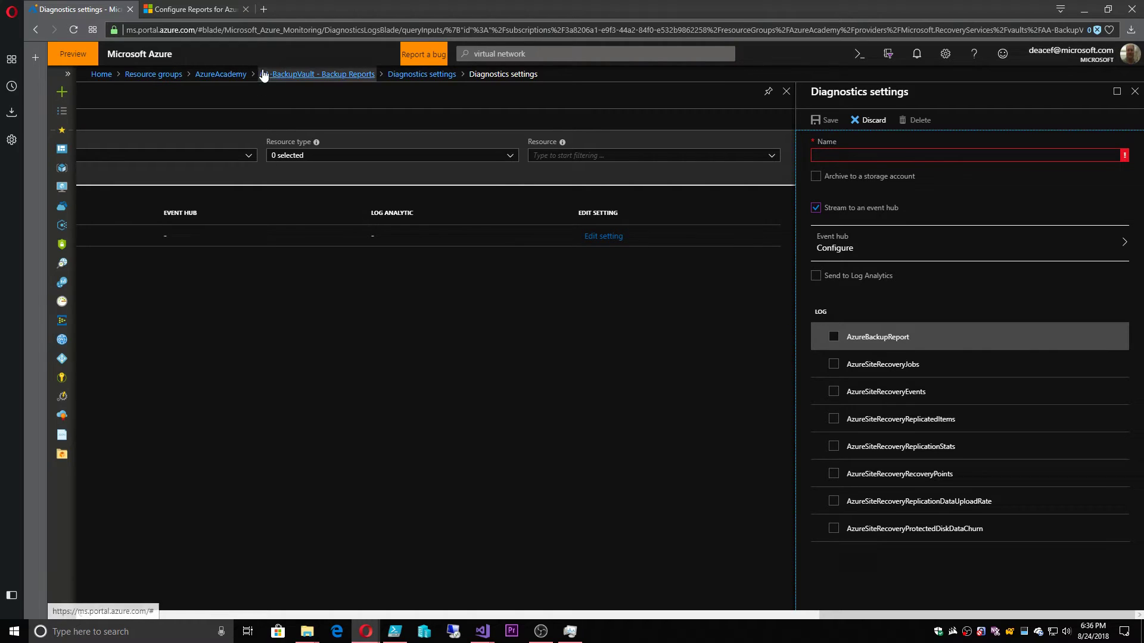
Leave the unsaved edits and open azureacademydiag597's insights-logs-azurebackupreport container
left_click(221, 75)
left_click(638, 101)
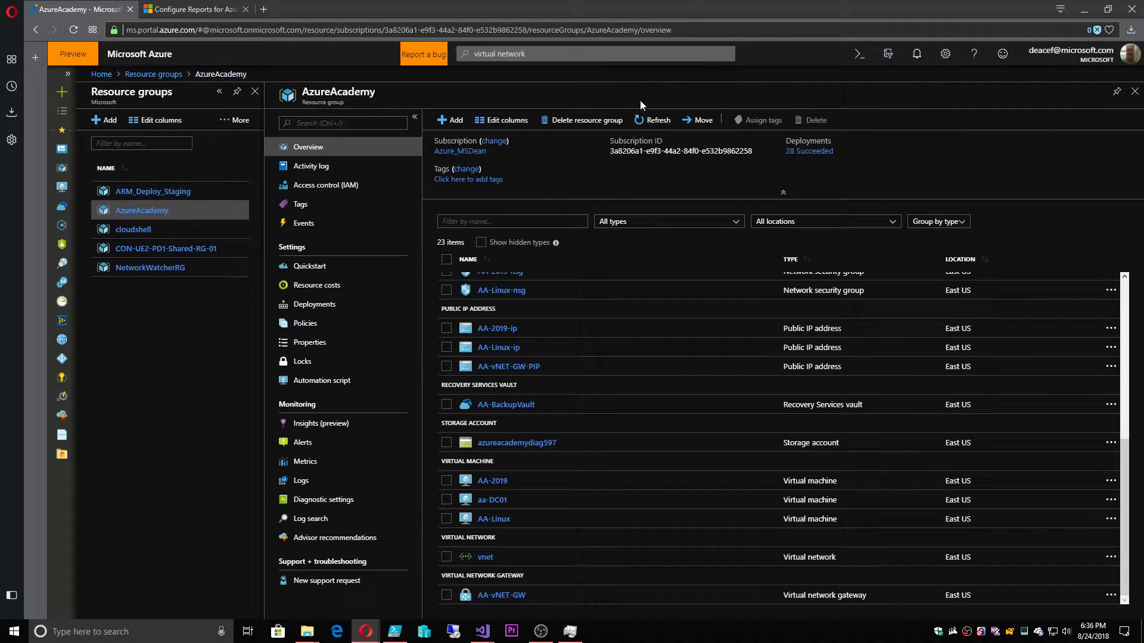
left_click(516, 442)
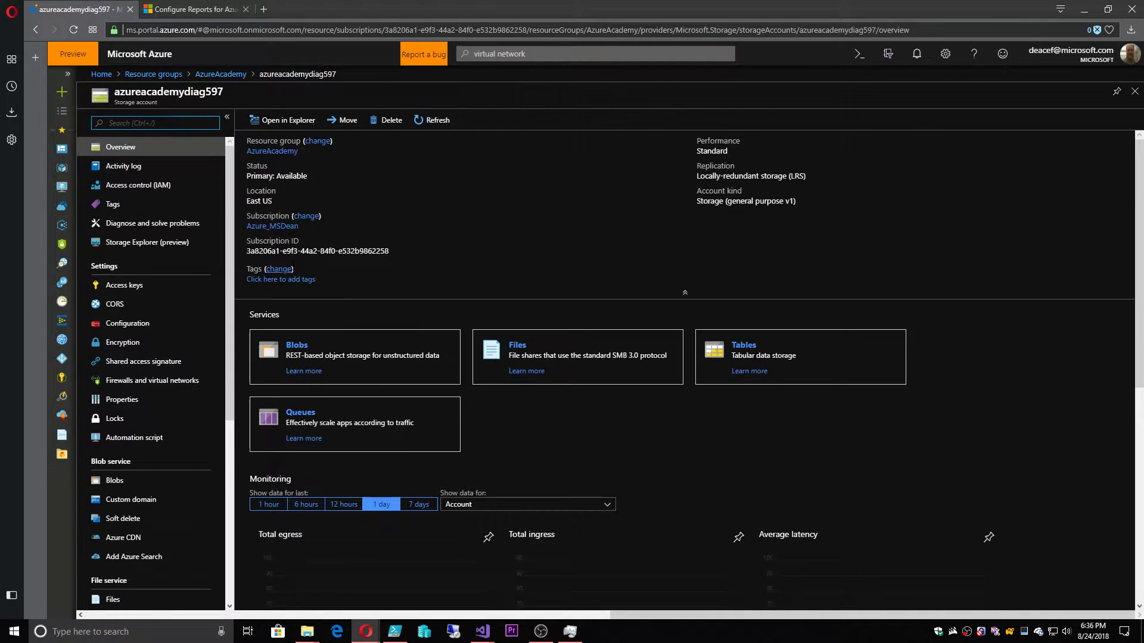
left_click(296, 345)
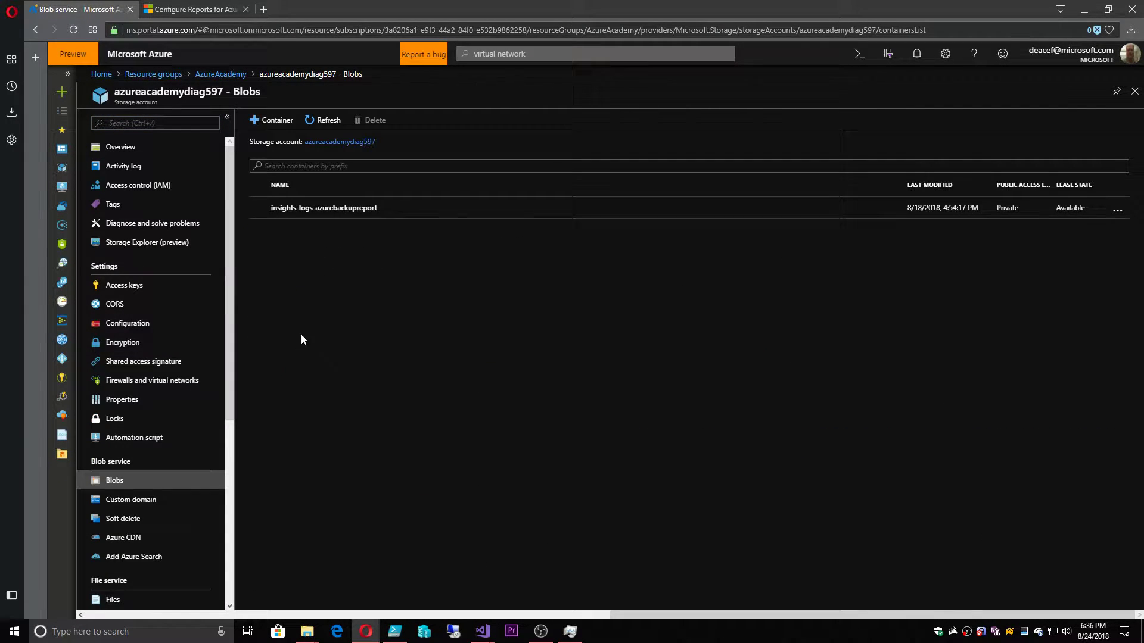
left_click(307, 208)
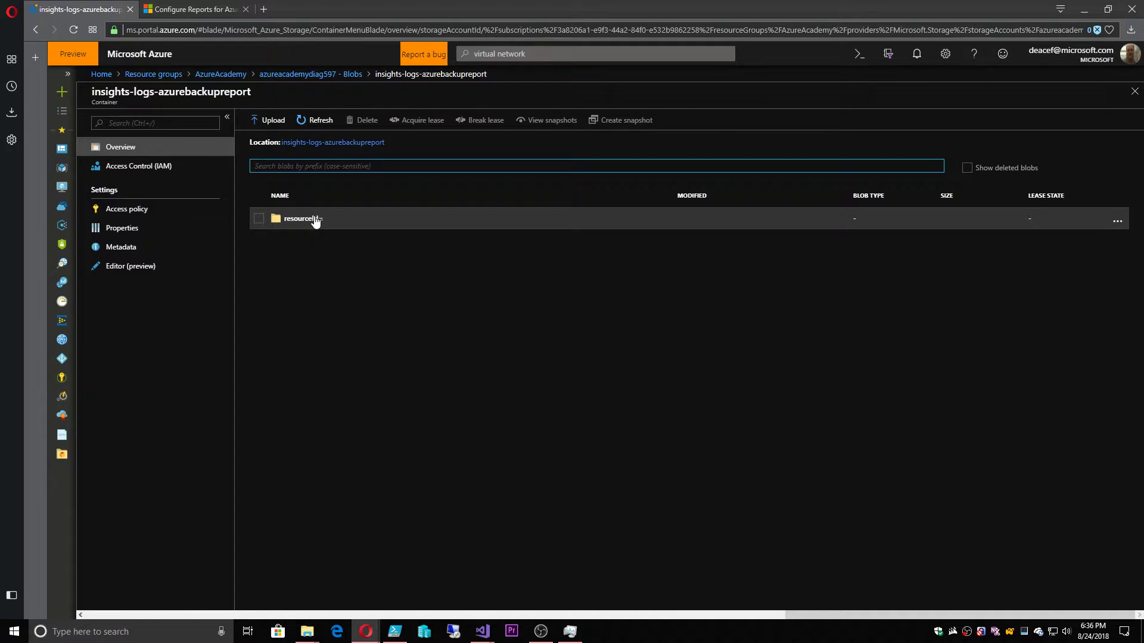
Drill through the resourceId folder path down to the AA-BACKUPVAULT folder
left_click(316, 219)
left_click(329, 242)
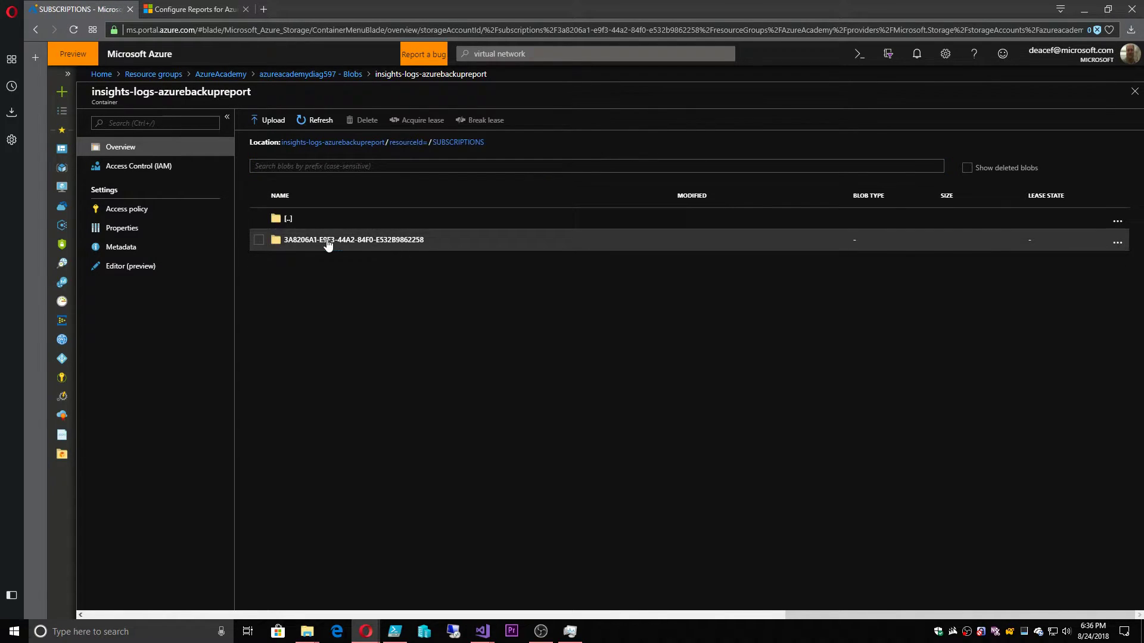
left_click(332, 242)
left_click(337, 246)
left_click(334, 242)
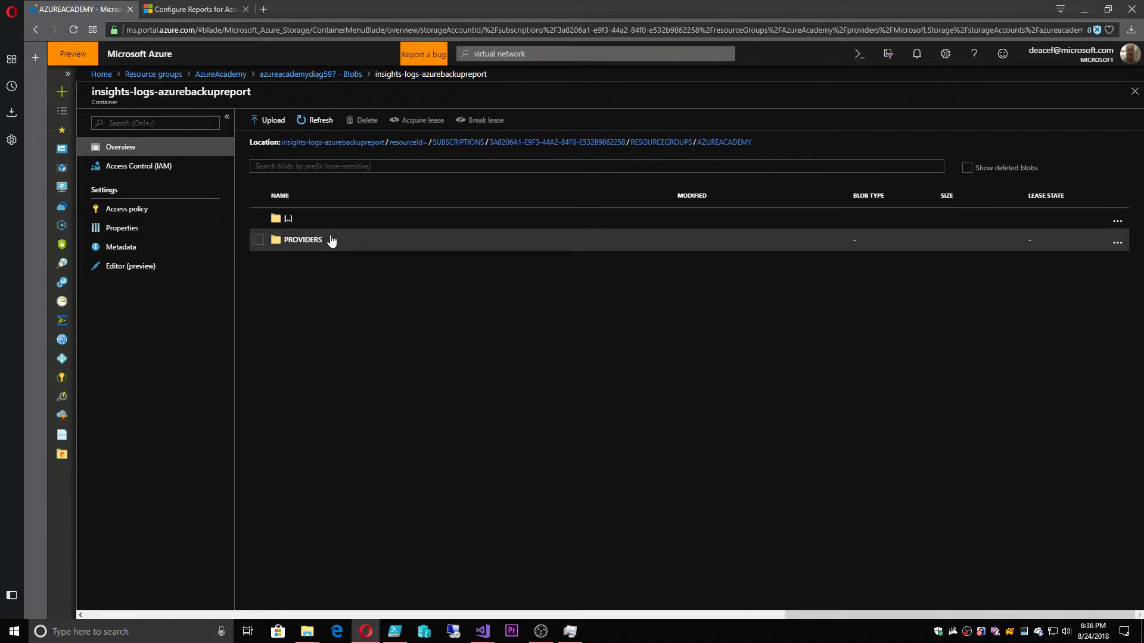
left_click(314, 242)
left_click(328, 244)
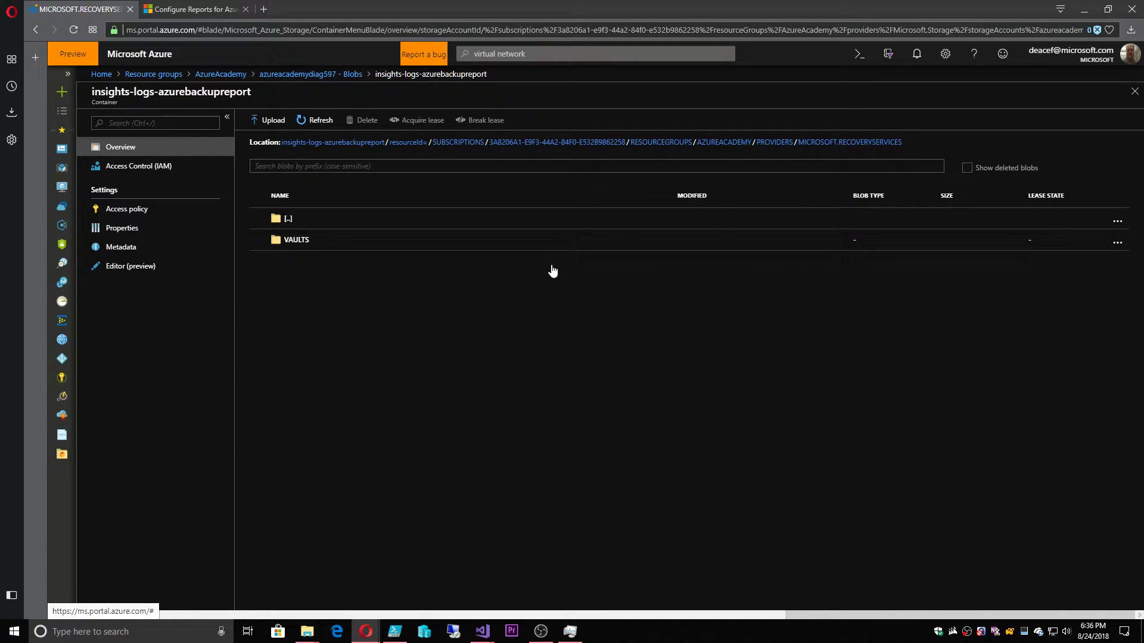
left_click(301, 242)
left_click(300, 243)
Open the y=2018, m=08, d=19, h=04 and m=00 log folders
double_click(299, 242)
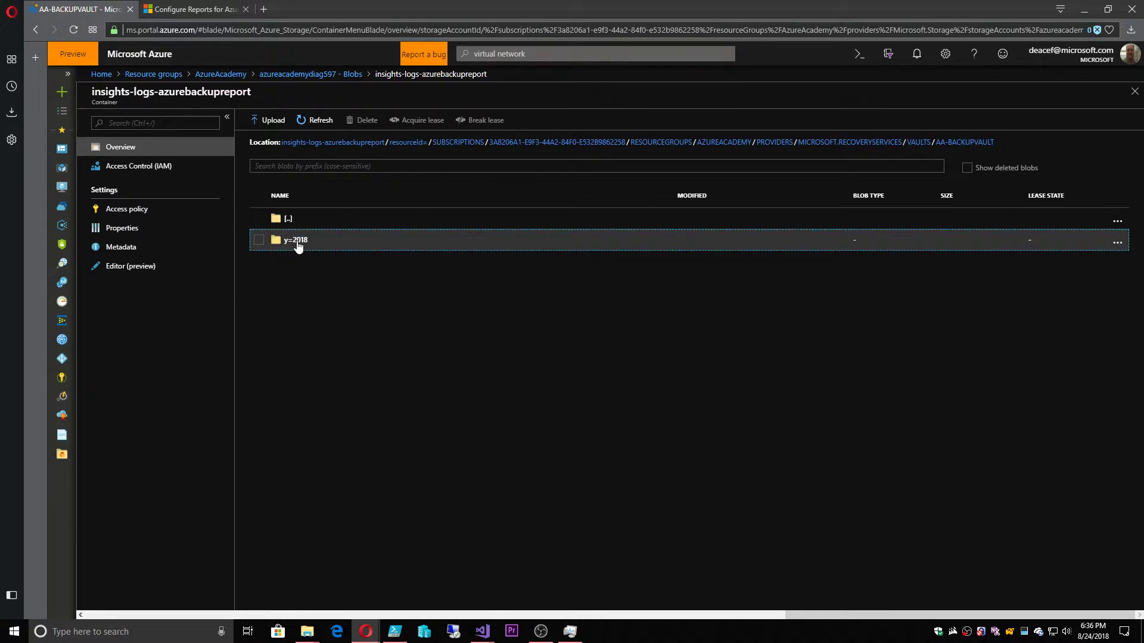
double_click(298, 242)
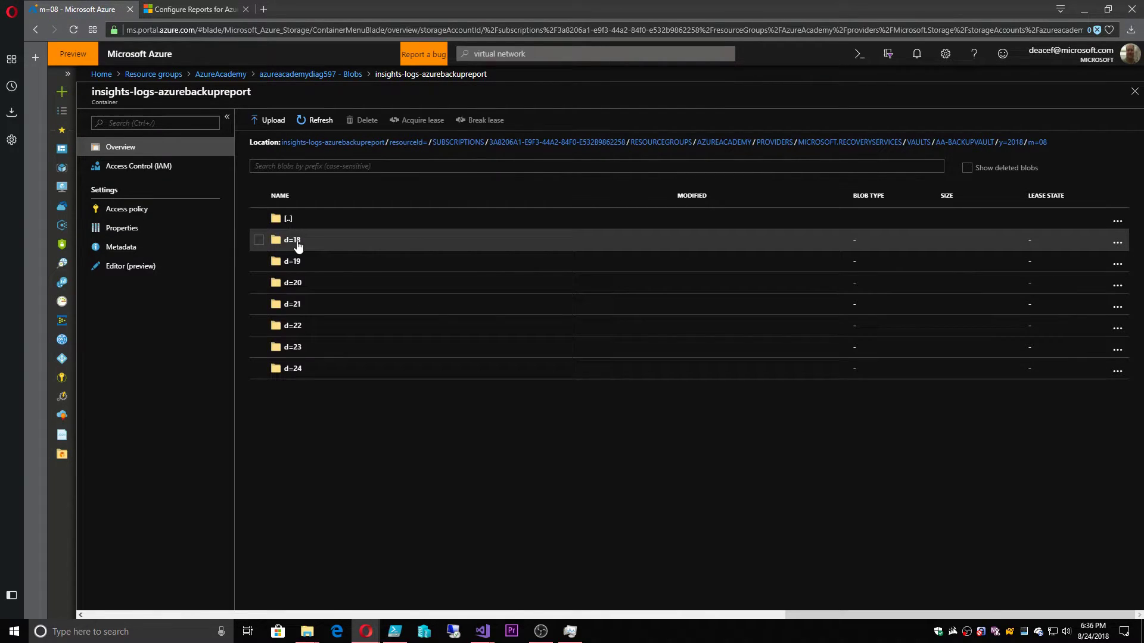
left_click(297, 262)
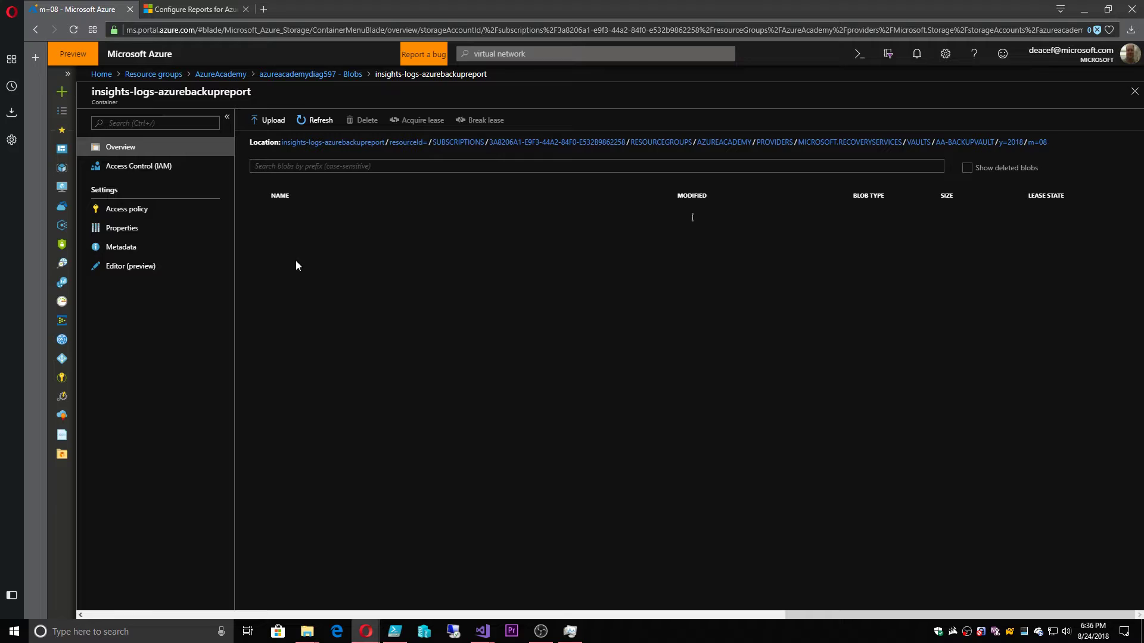
left_click(295, 262)
left_click(292, 243)
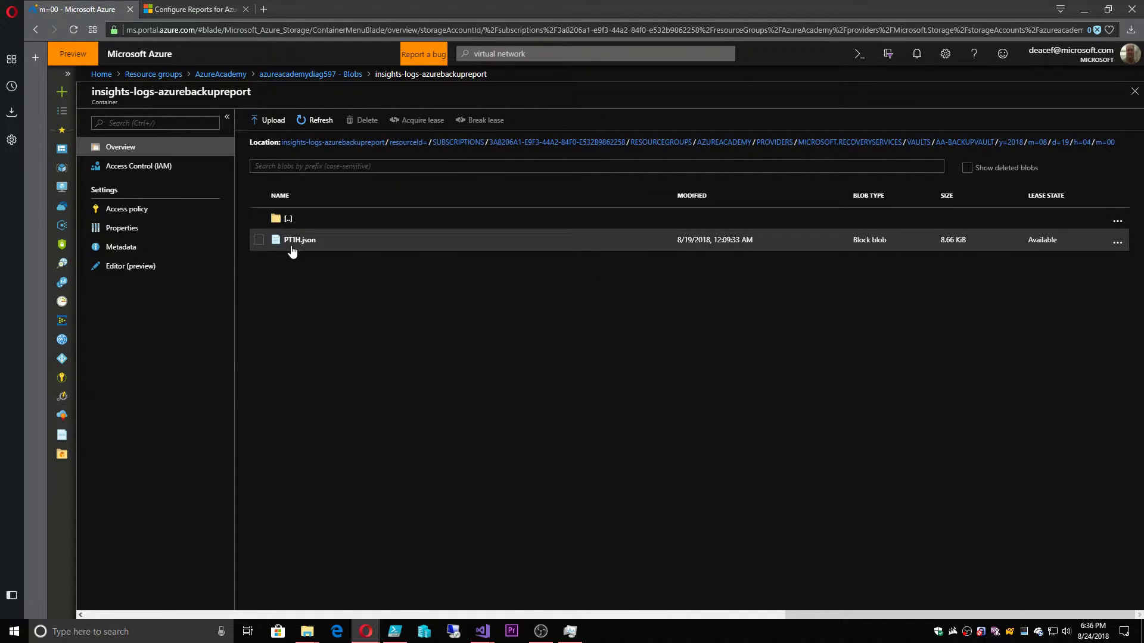
Download PT1H.json and open the downloaded file
left_click(292, 245)
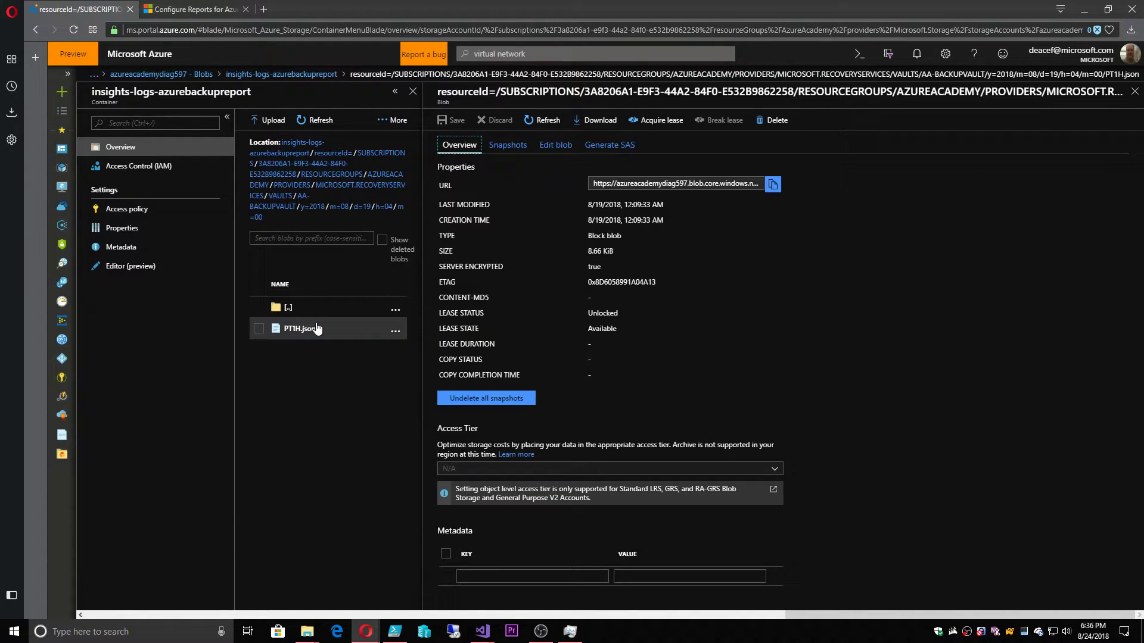
left_click(597, 119)
left_click(931, 66)
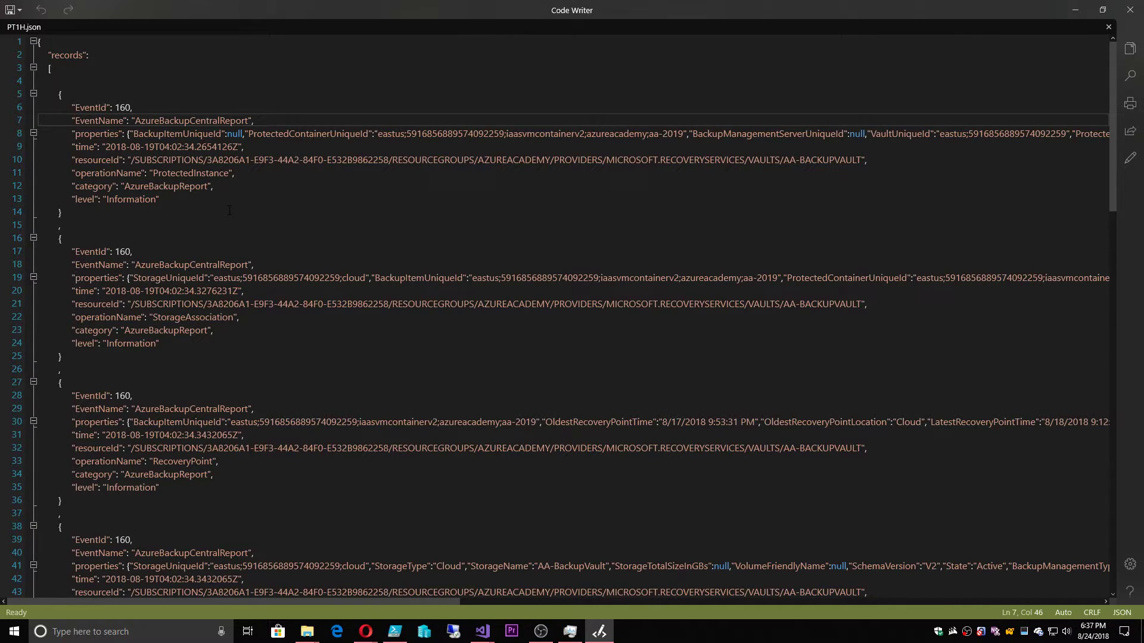
Select the first AzureBackupReport record object in PT1H.json
left_click(209, 80)
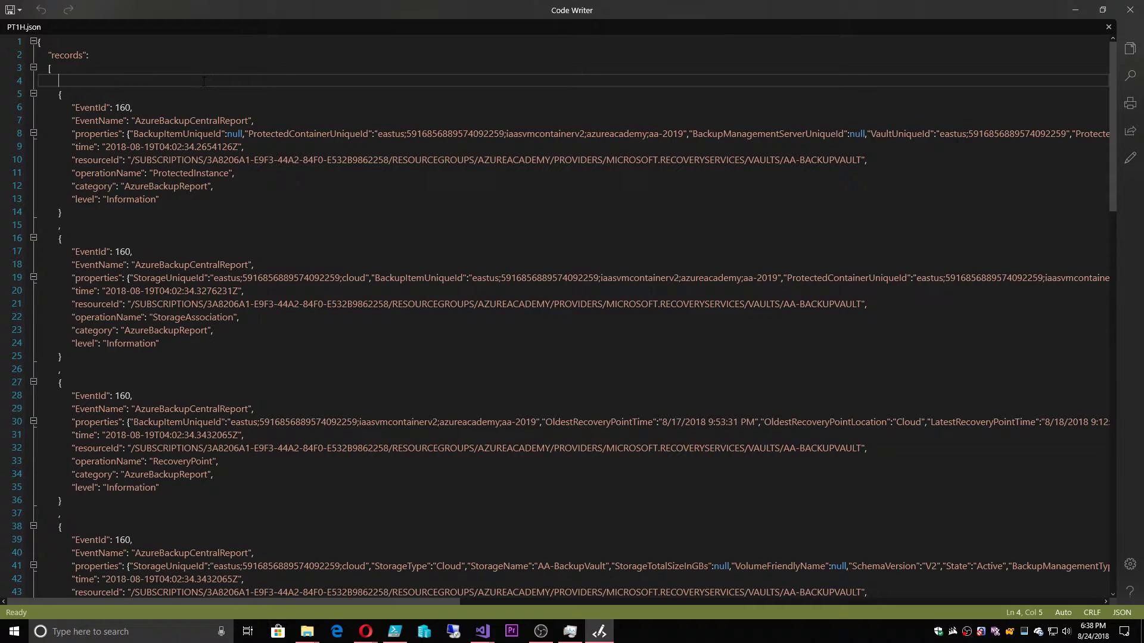
left_click_drag(204, 81, 328, 220)
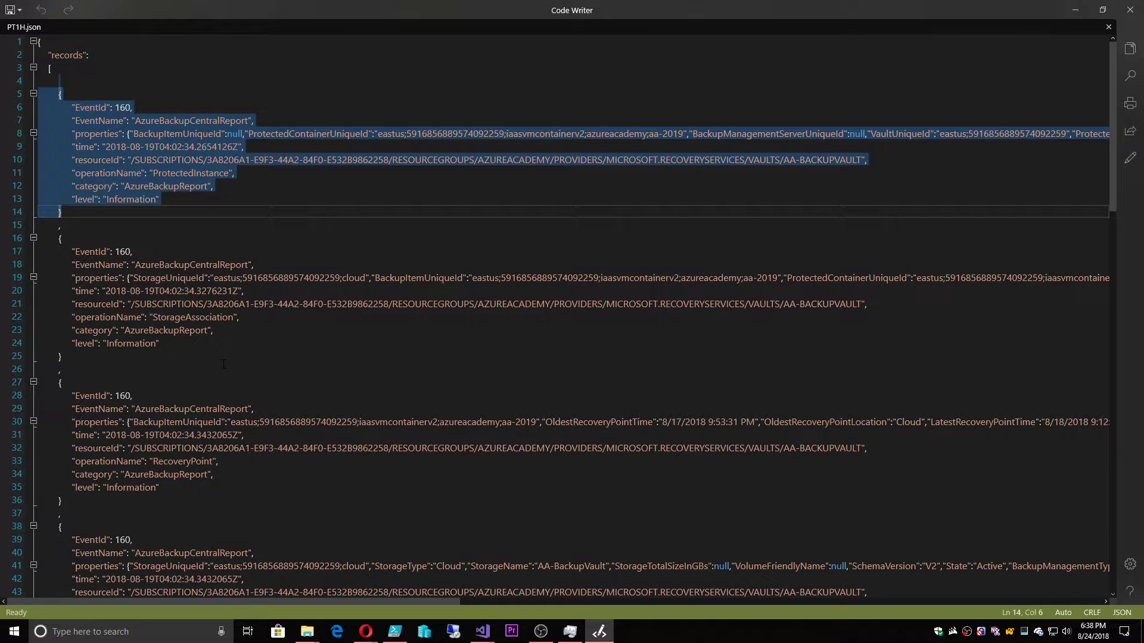
left_click(261, 212)
left_click_drag(177, 87, 63, 238)
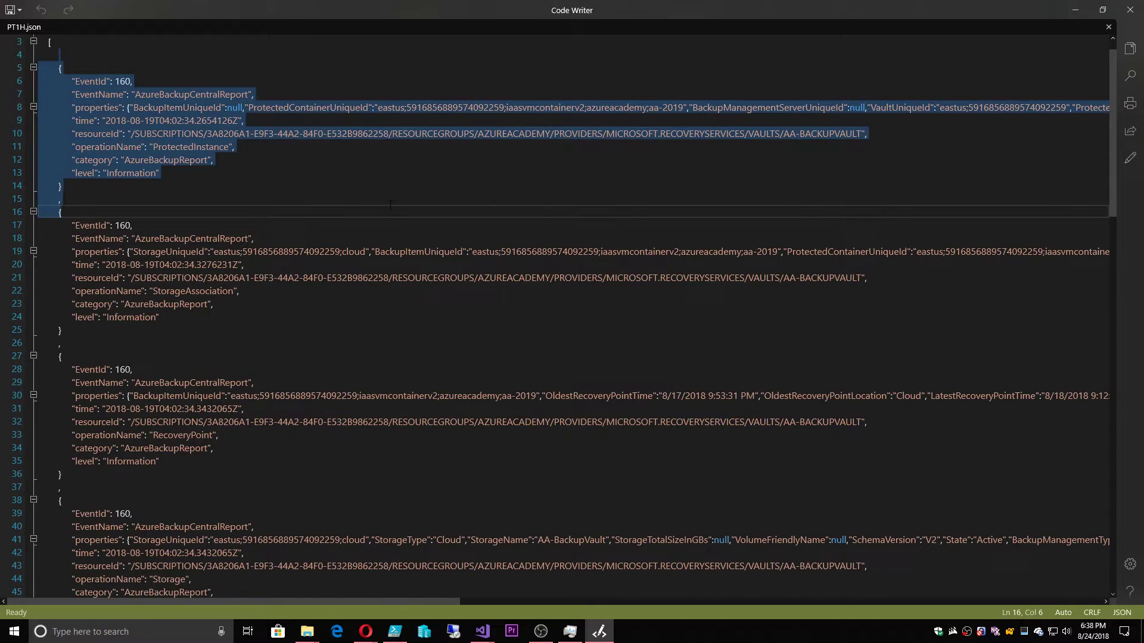
left_click(443, 186)
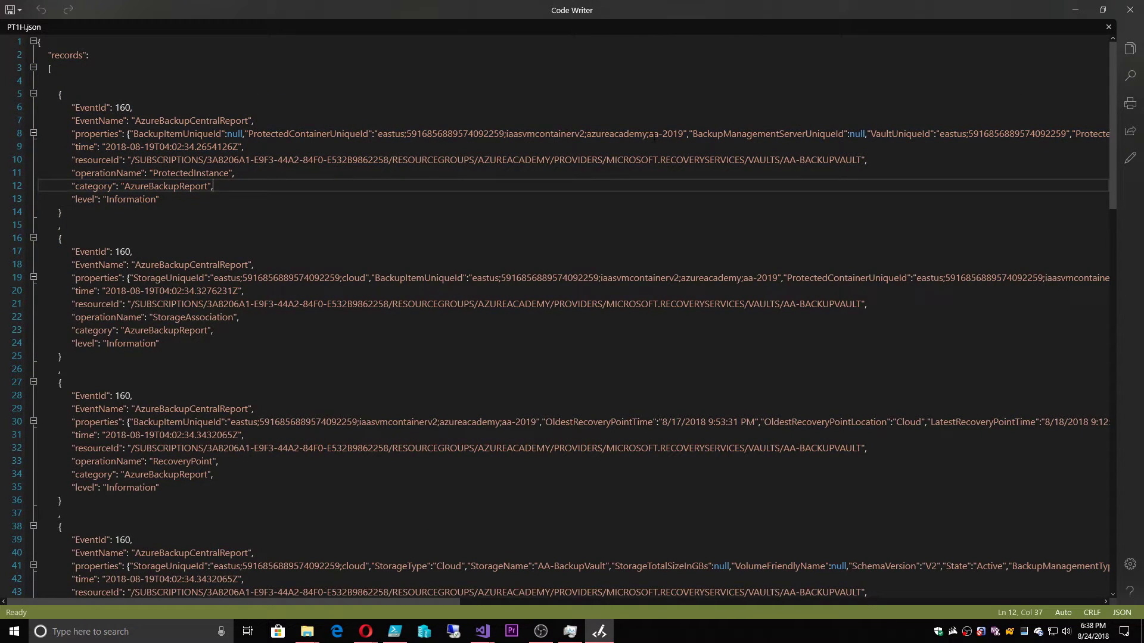
Highlight the aa-2019 item name, vault path, operationName, time and category values, then scroll down
left_click_drag(651, 134, 687, 134)
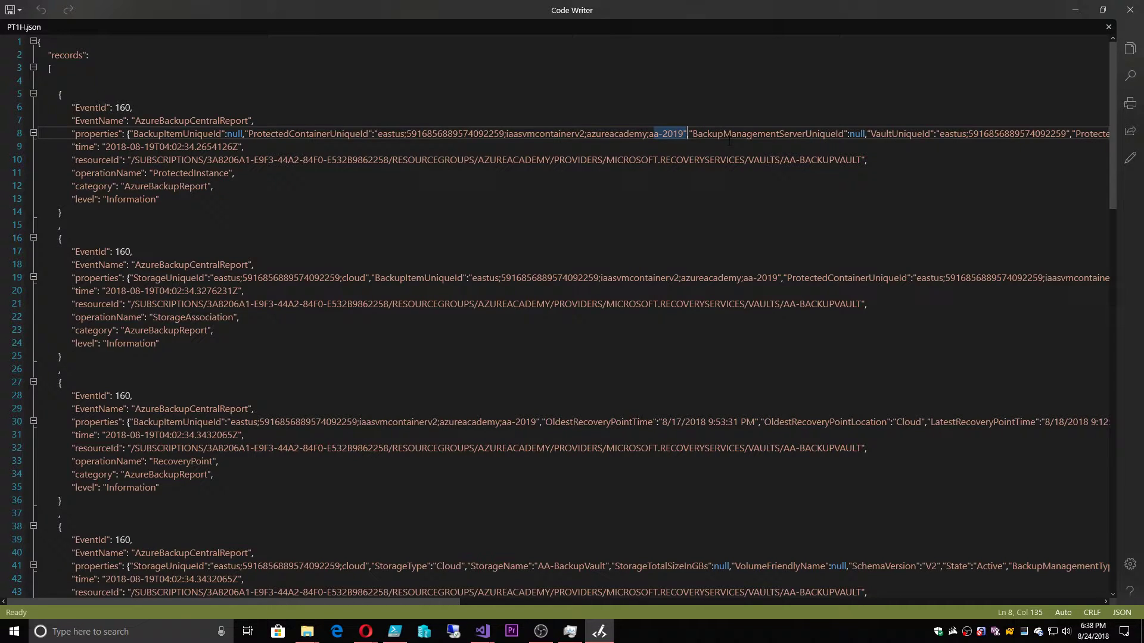
left_click_drag(783, 159, 234, 173)
left_click(351, 193)
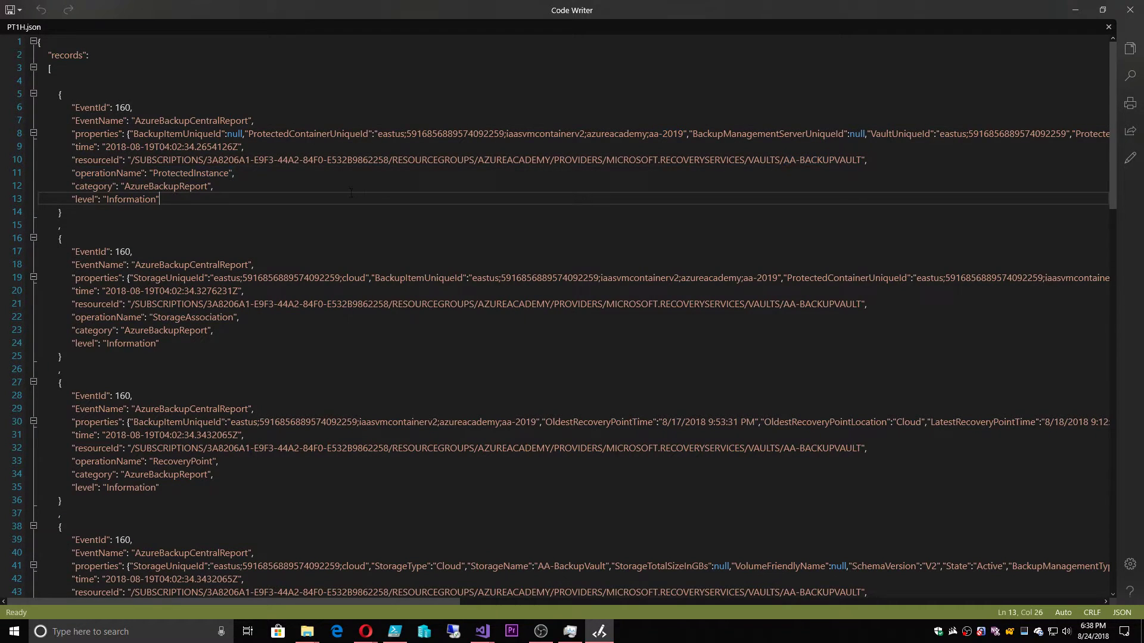
left_click_drag(103, 147, 260, 150)
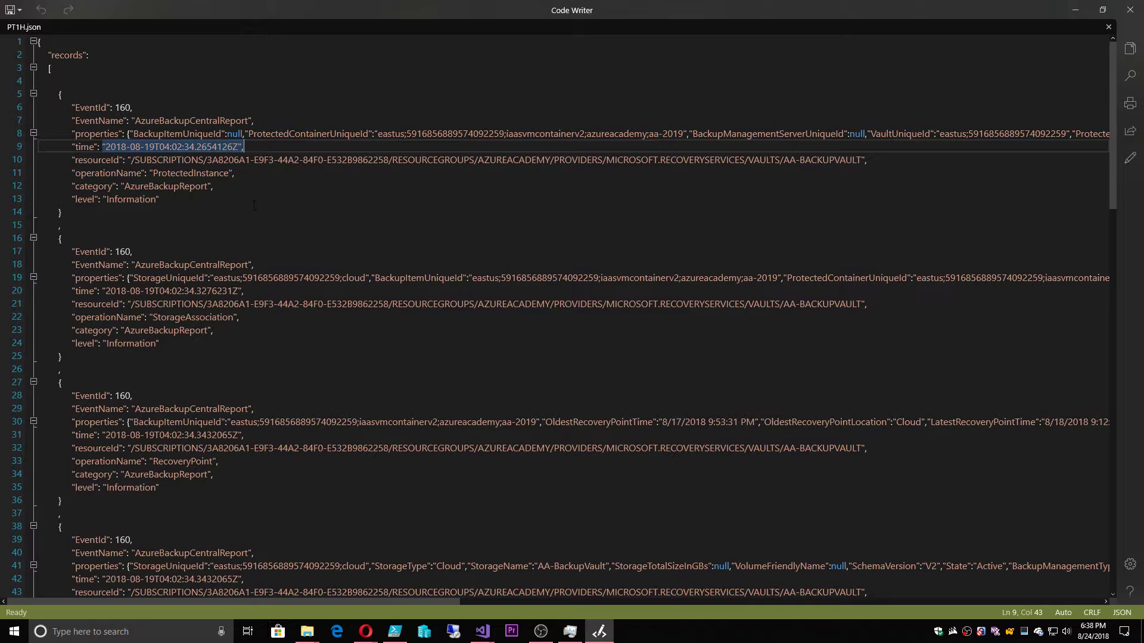
left_click_drag(121, 186, 236, 190)
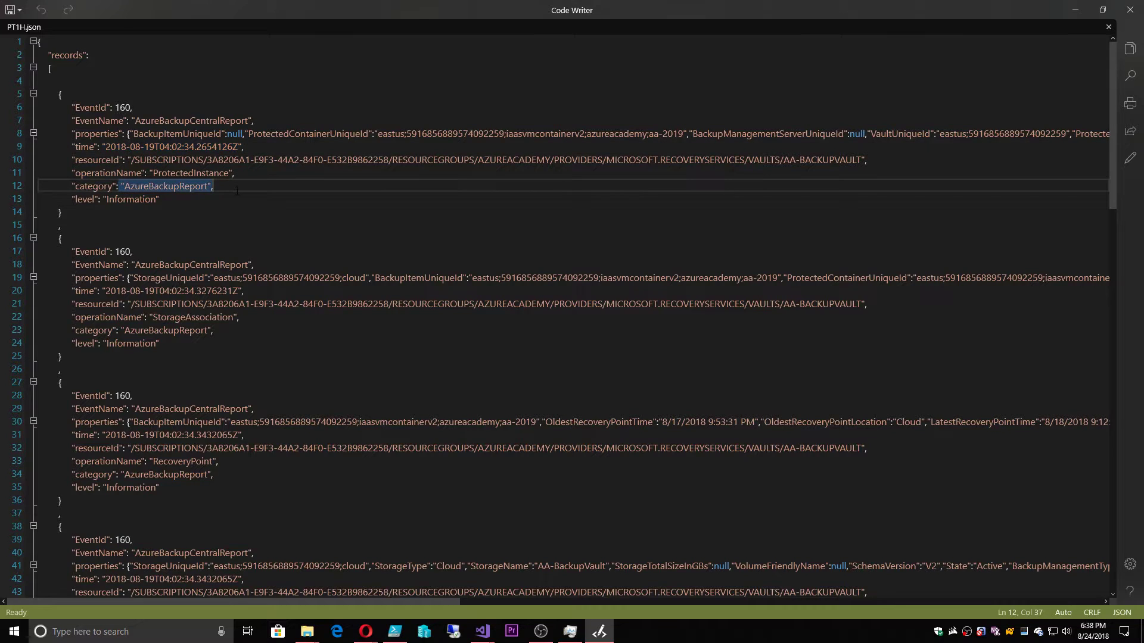
left_click(382, 225)
scroll(561, 316, "down", 7)
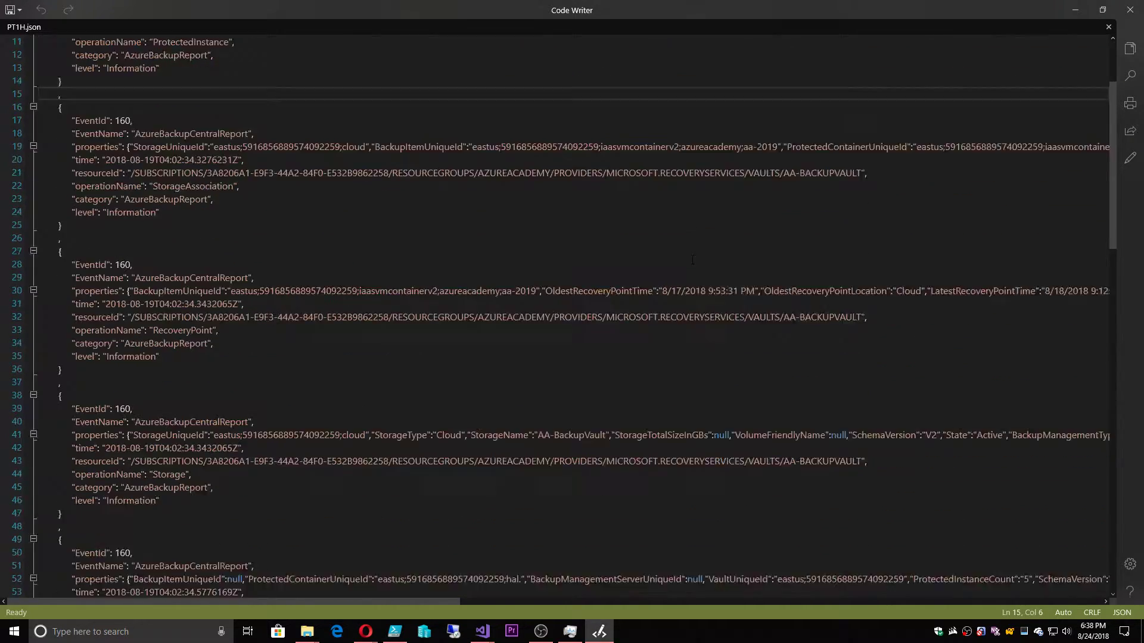
Close PT1H.json and Code Writer, then launch Power BI from AA-BackupVault's Backup Reports page
left_click(1108, 27)
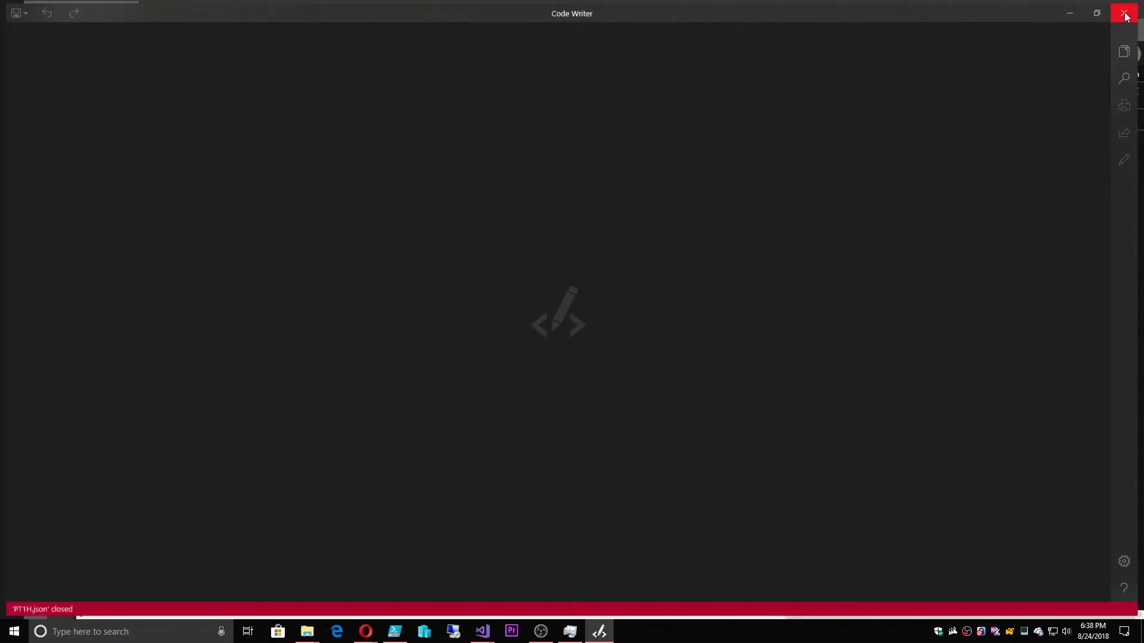
left_click(1130, 10)
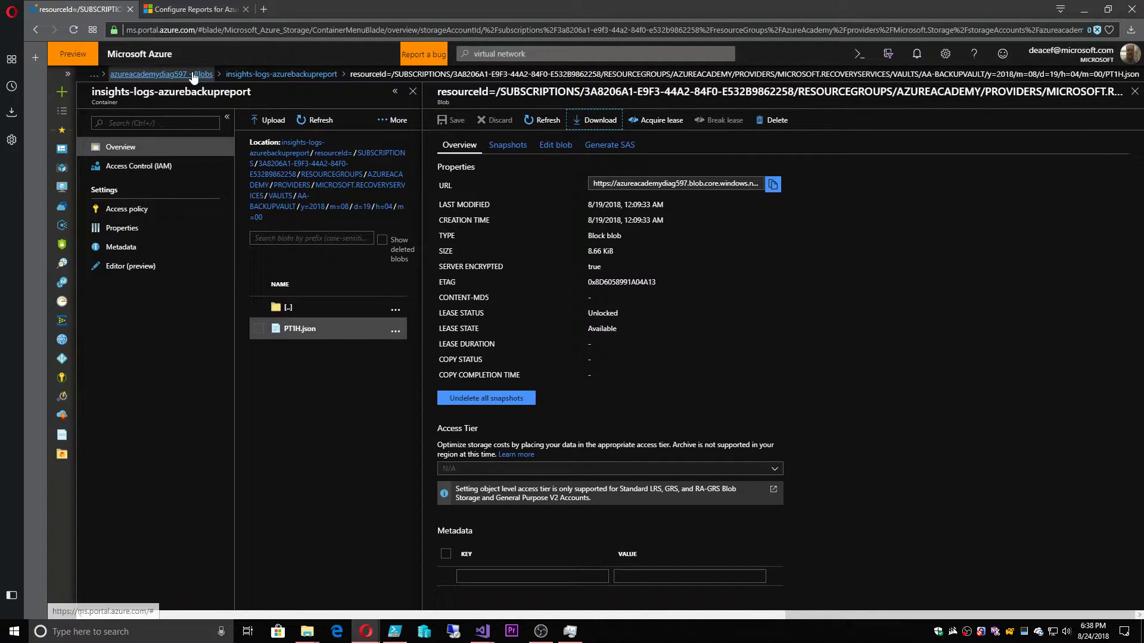
left_click(154, 74)
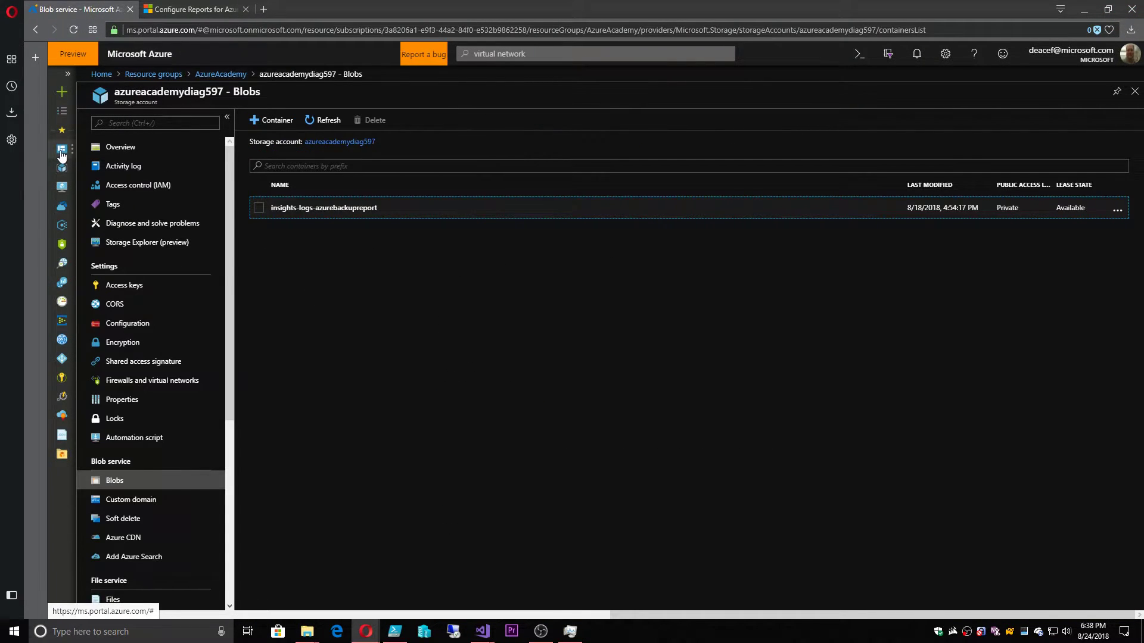
left_click(171, 76)
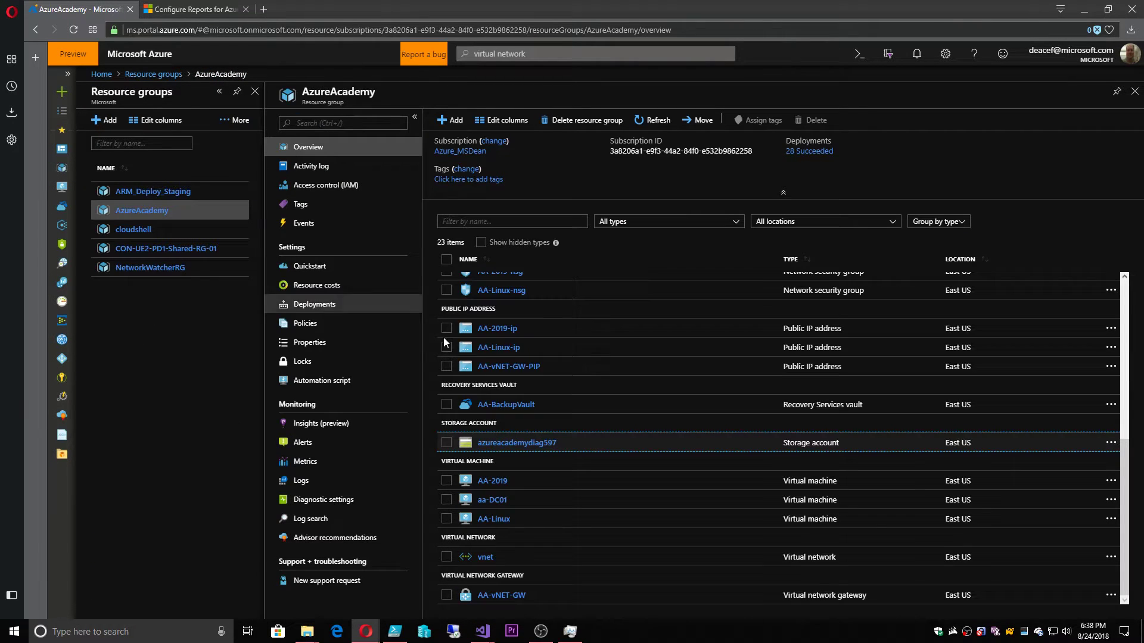
left_click(498, 405)
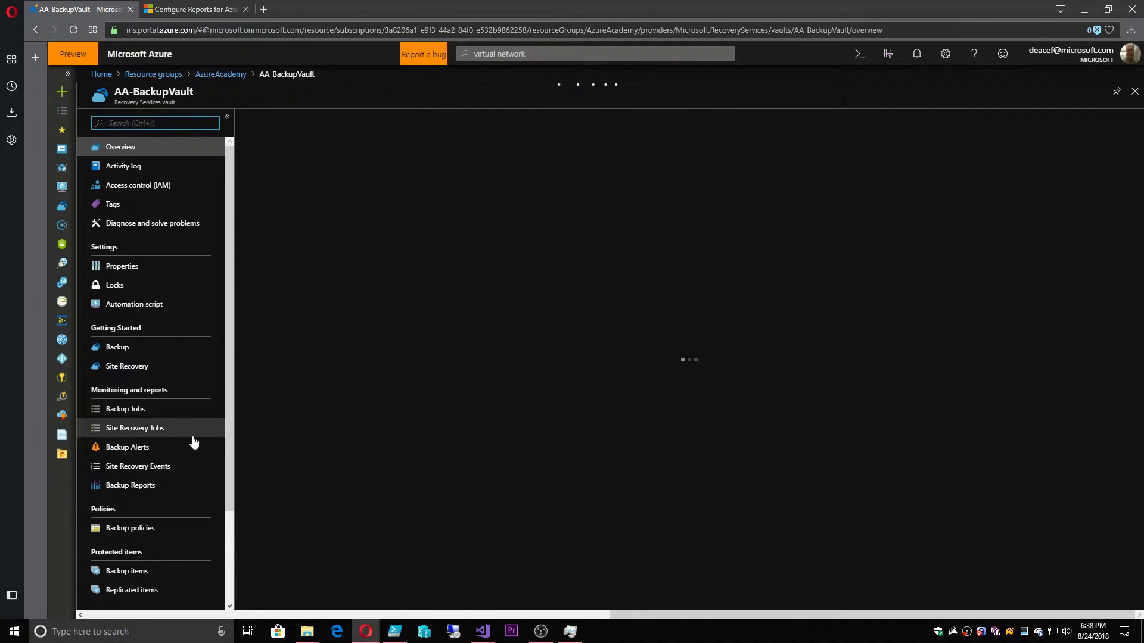
left_click(143, 485)
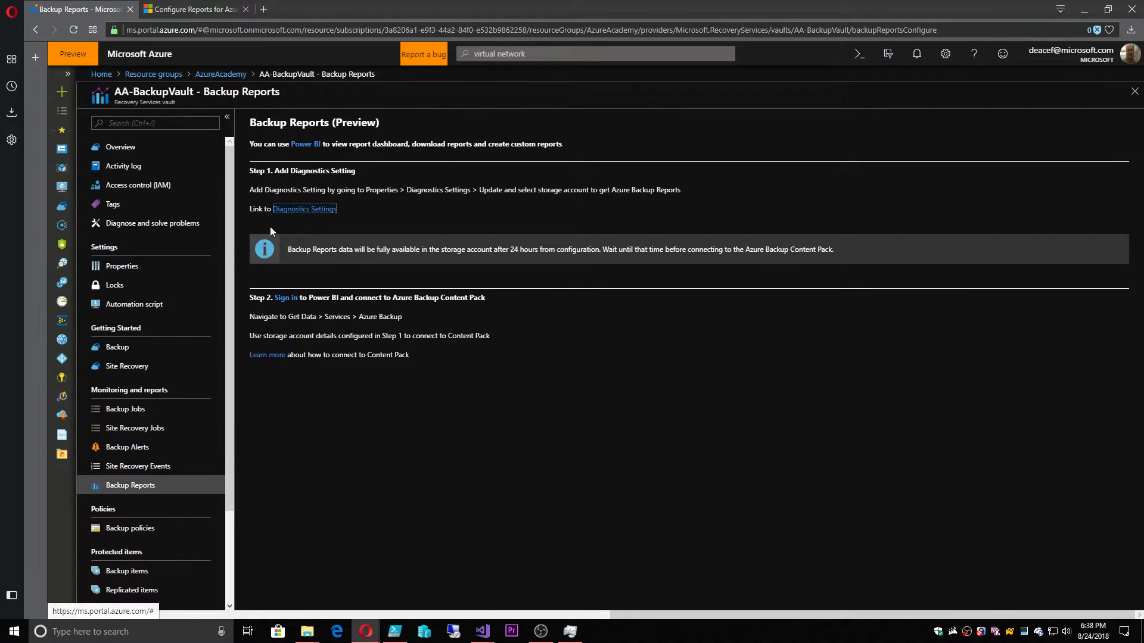
left_click(306, 147)
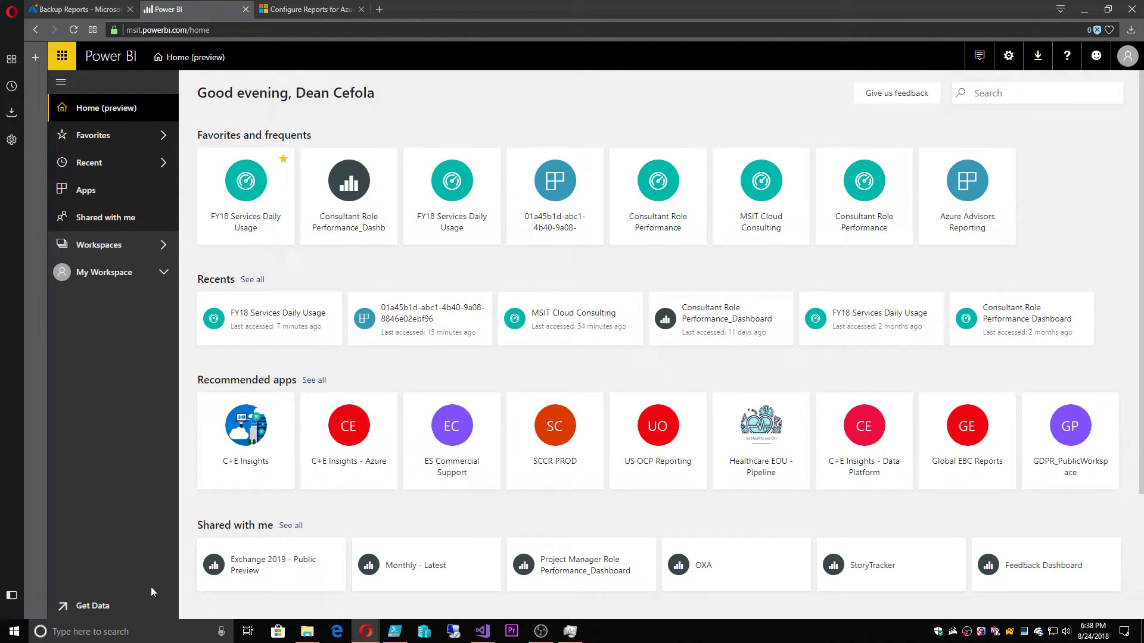
Choose Get Data > Services, find Azure Backup in the app list and get it
left_click(88, 605)
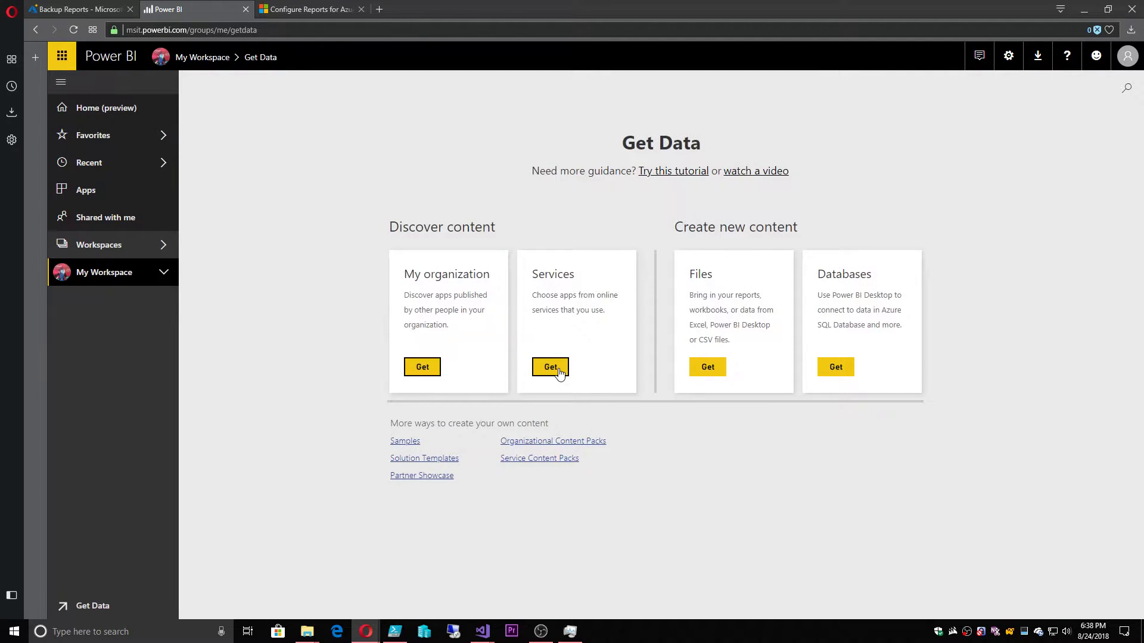
left_click(558, 372)
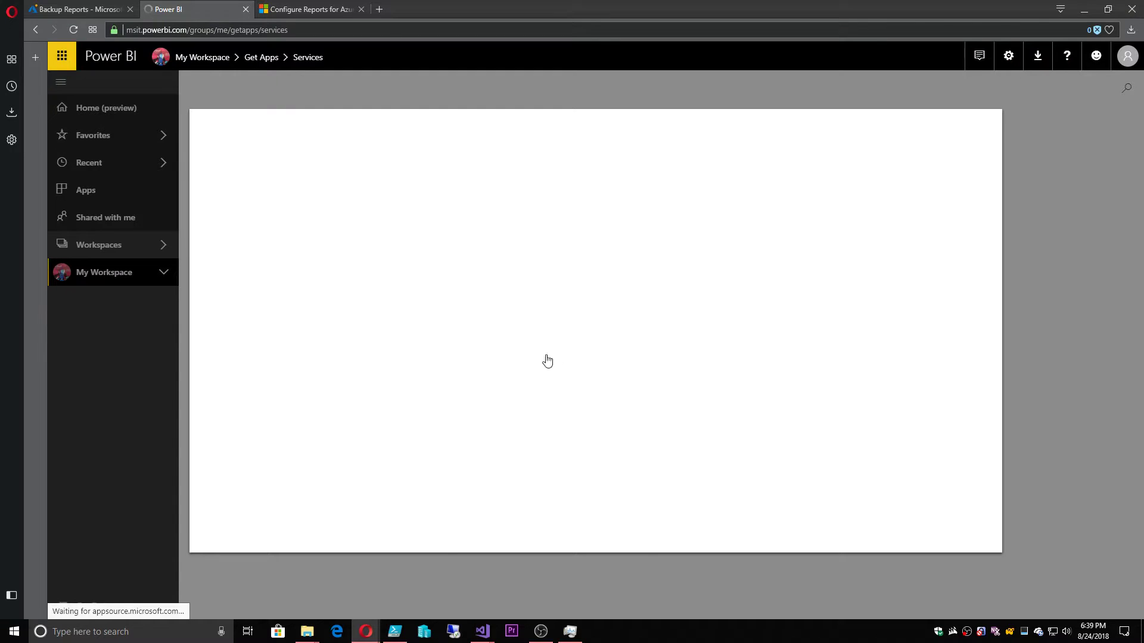
left_click(217, 159)
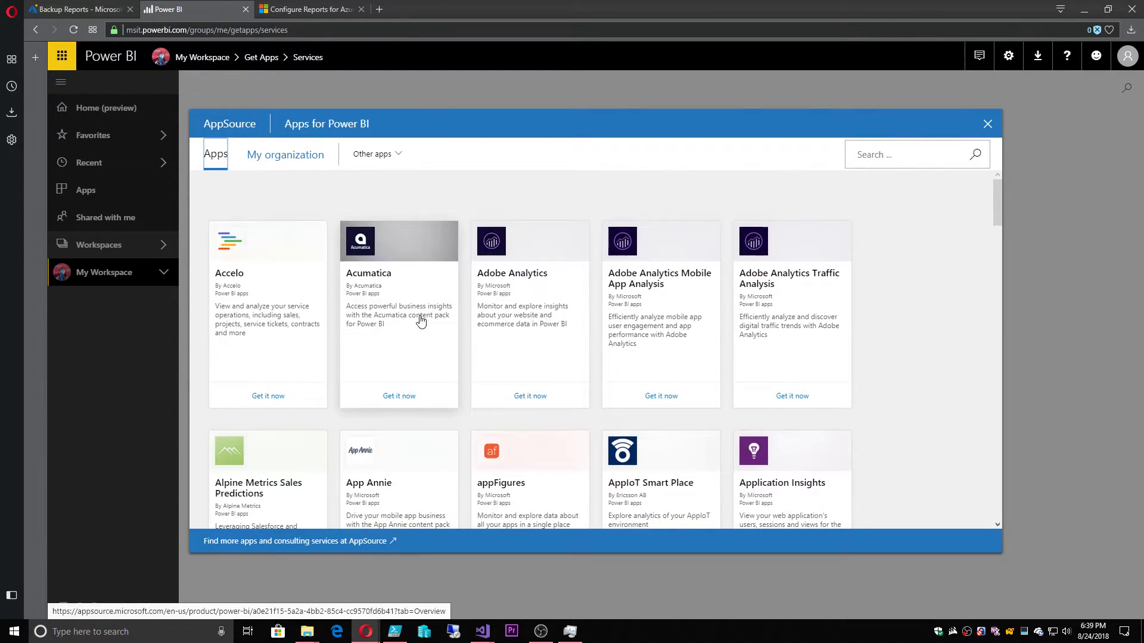
scroll(421, 322, "down", 5)
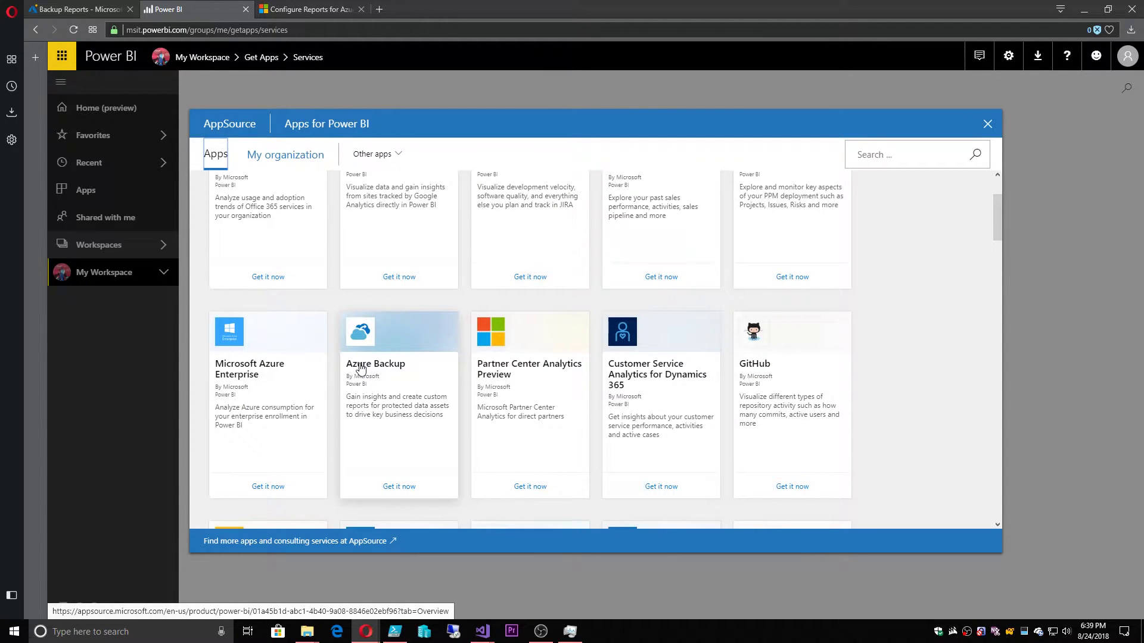
left_click(408, 487)
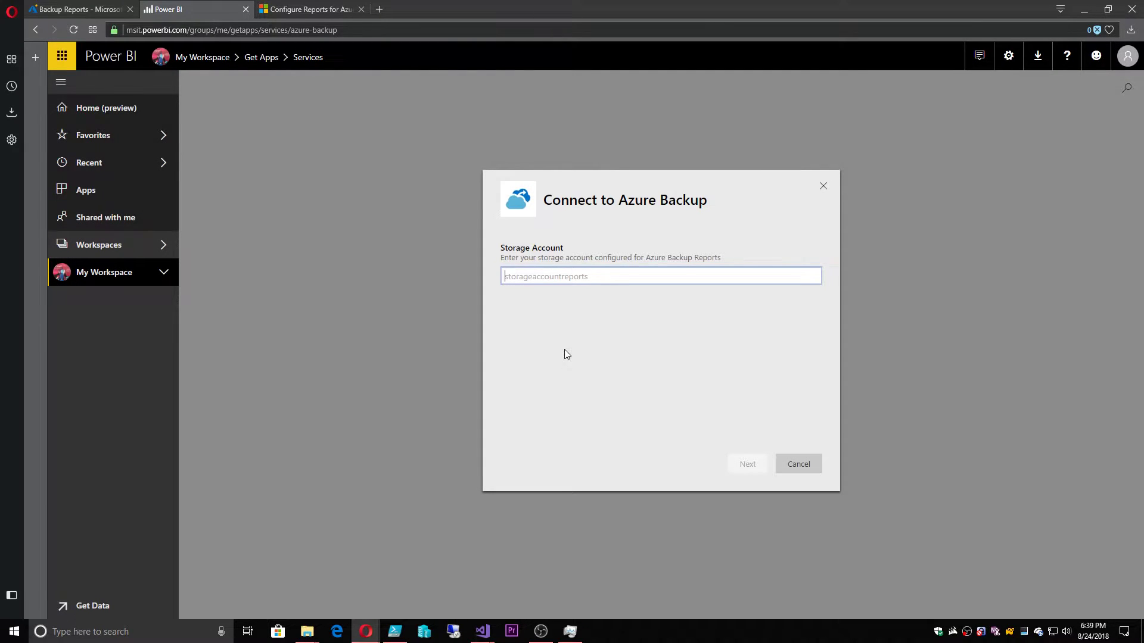
Paste the blob URL into Storage Account and trim it down to azureacademydiag597
key("ctrl+v")
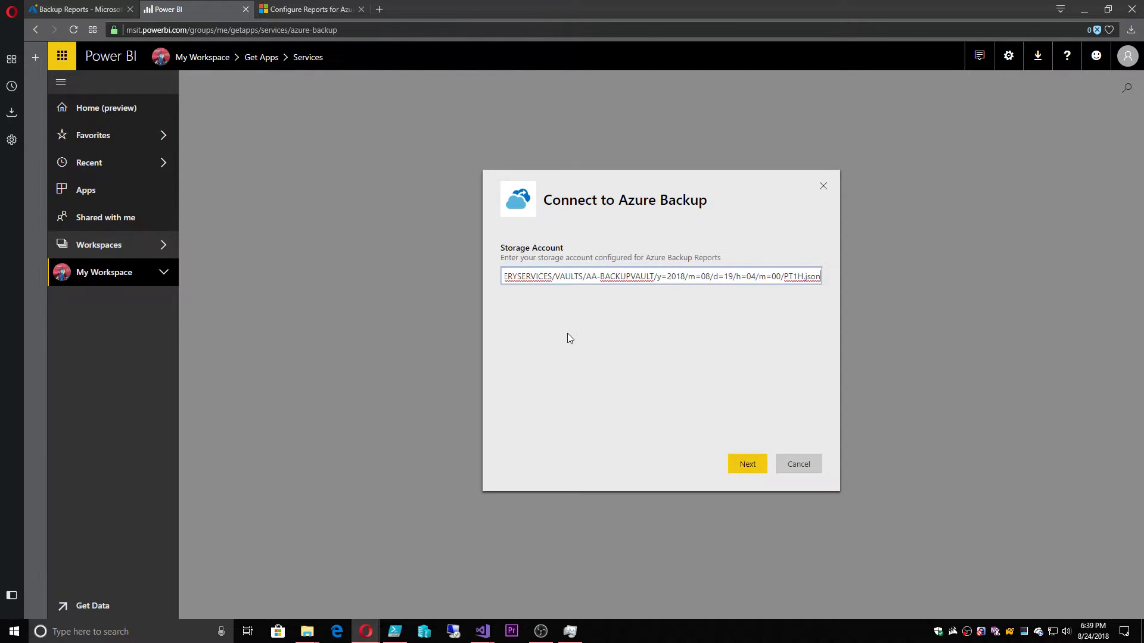
key("ctrl+a")
key("BackSpace")
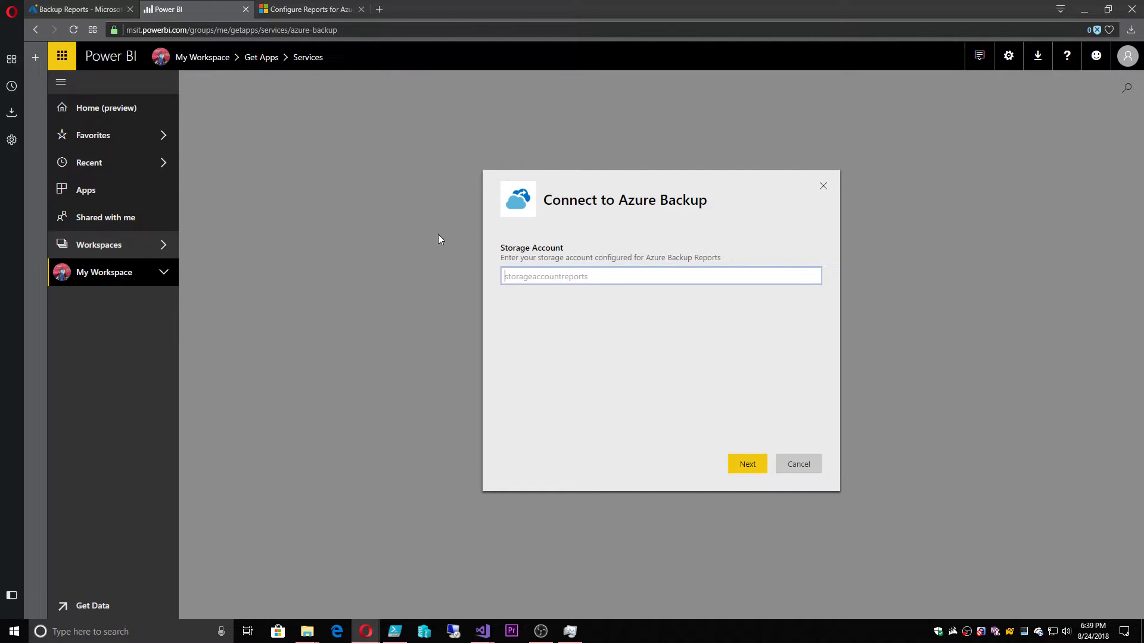
key("ctrl+v")
key("Home")
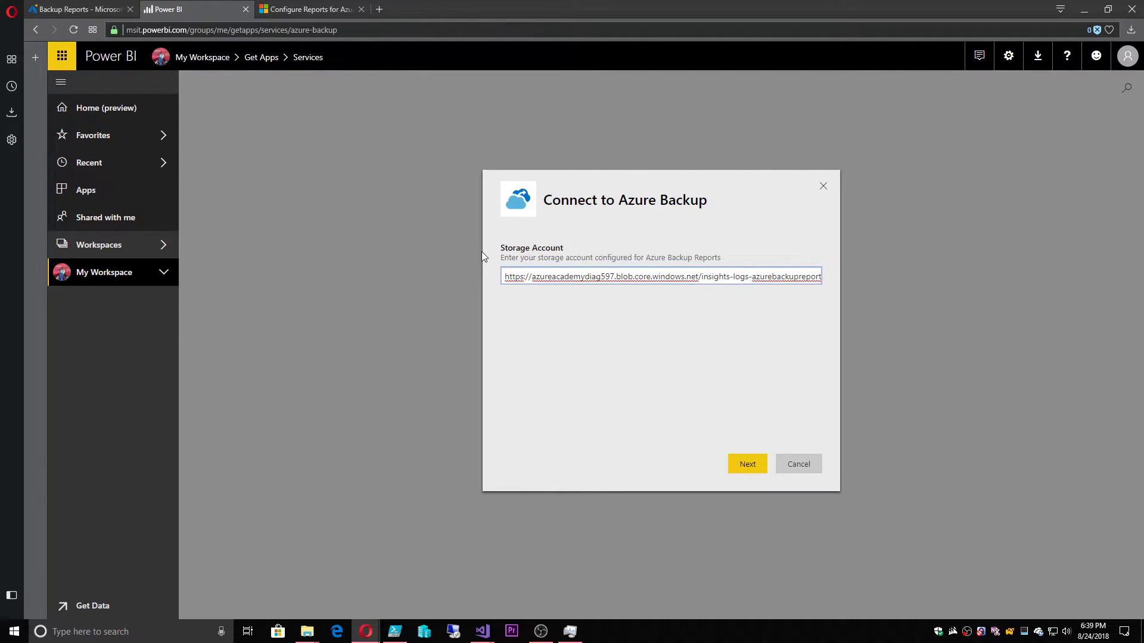
key("Delete")
key("Delete")
key("Delete")
key("Delete")
key("Delete")
key("Delete")
key("Delete")
key("Delete")
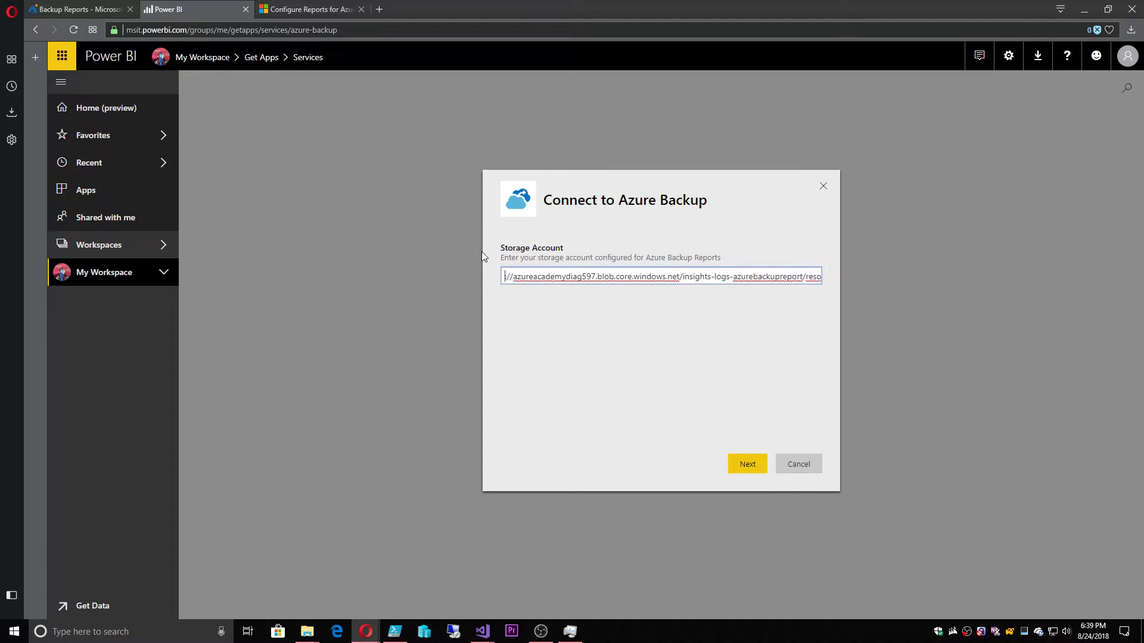
key("ctrl+Right")
key("shift+End")
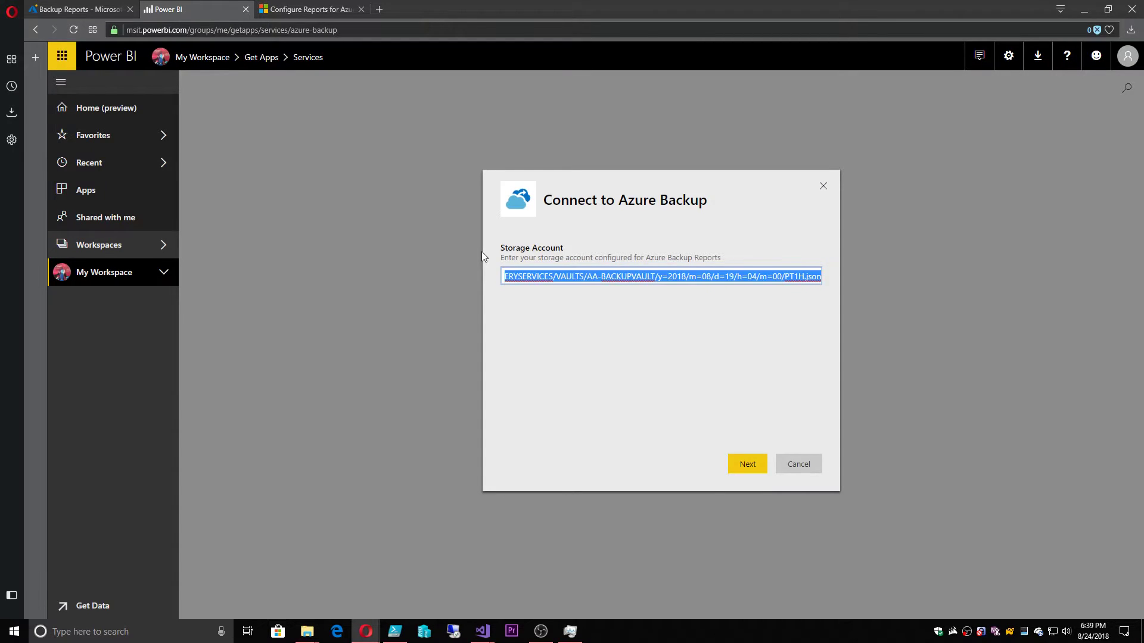
key("Delete")
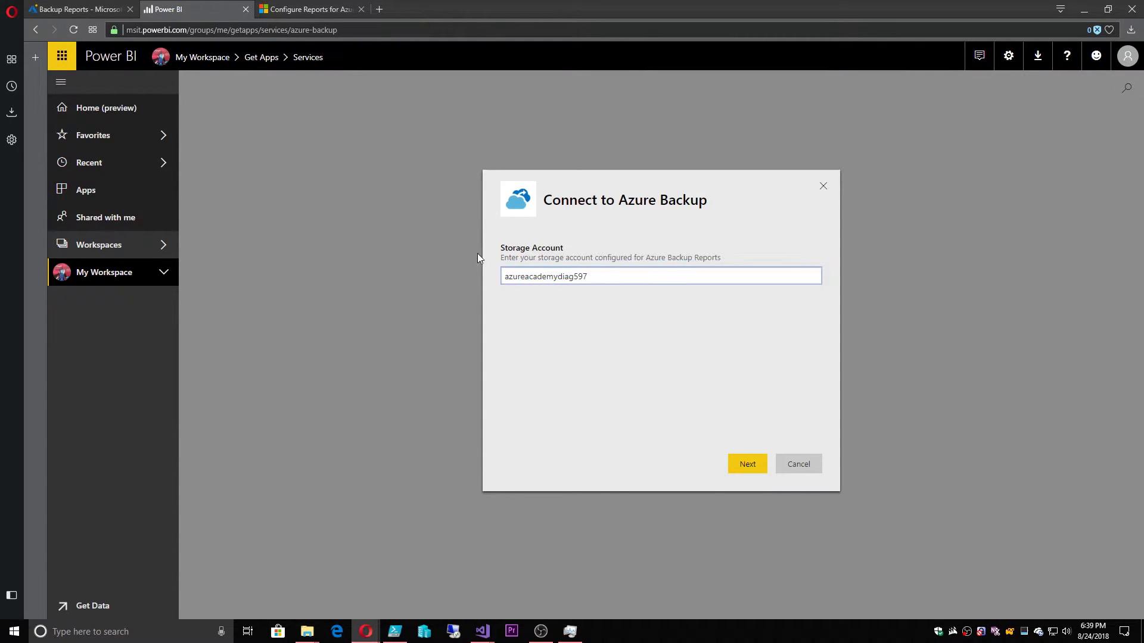
left_click_drag(596, 276, 481, 278)
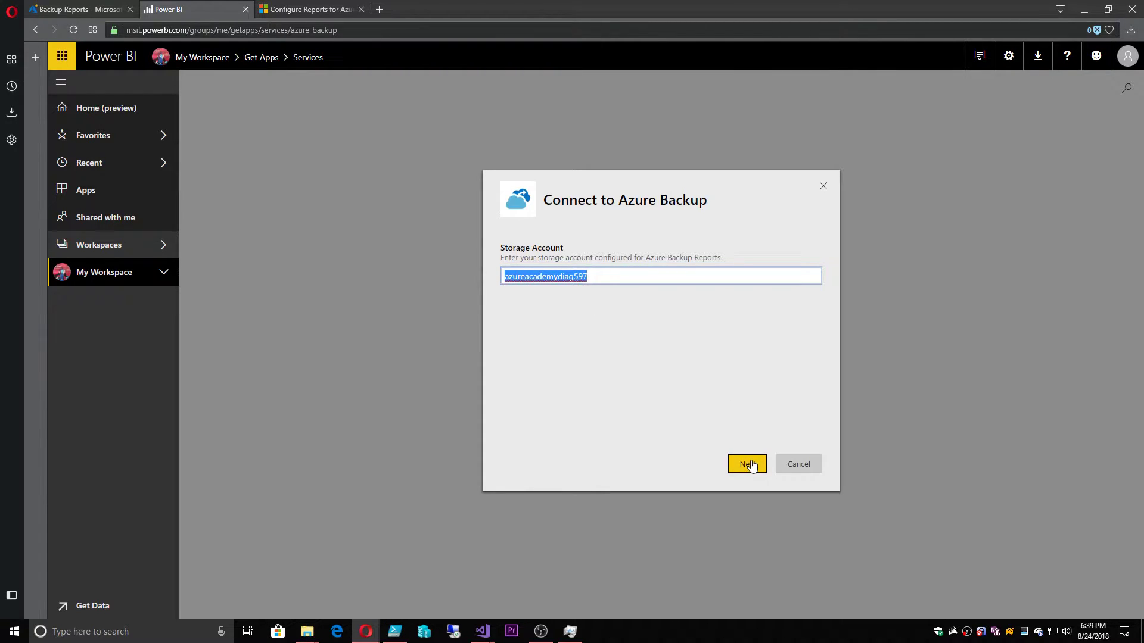
Scroll the Configure Azure Backup reports article to the View reports in Power BI storage-key step
left_click(334, 9)
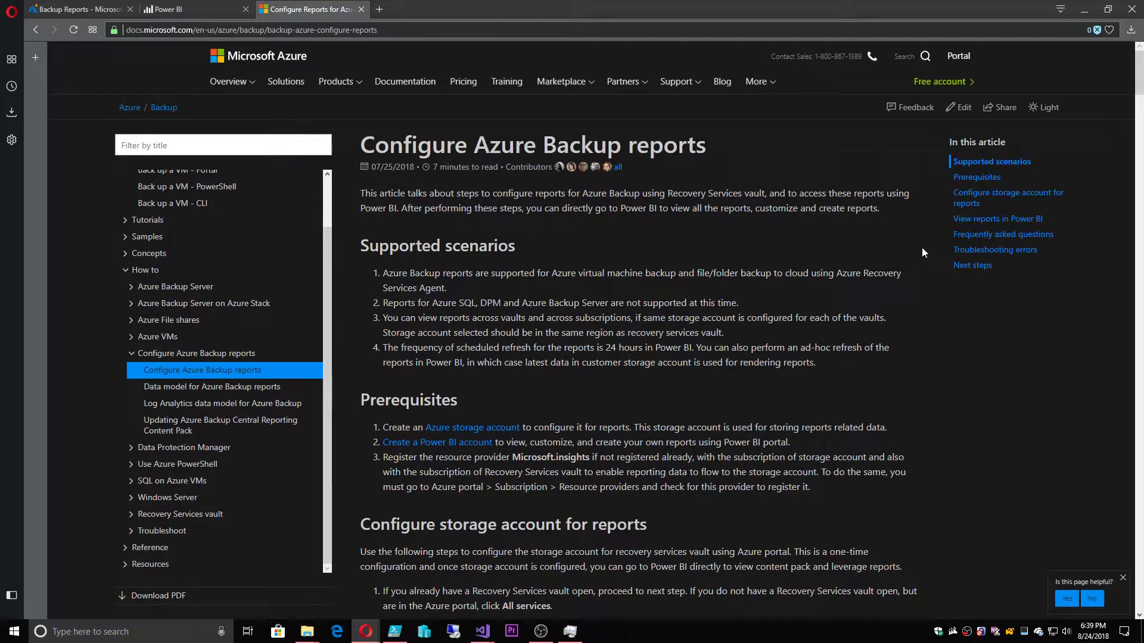
left_click(971, 203)
scroll(580, 360, "down", 15)
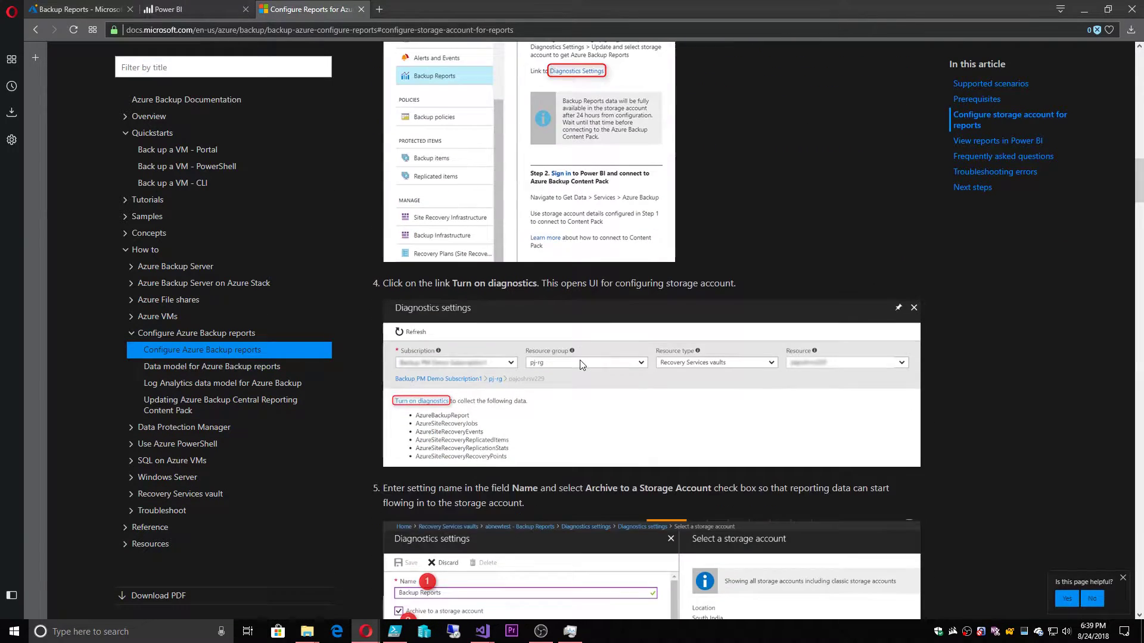
scroll(582, 364, "down", 20)
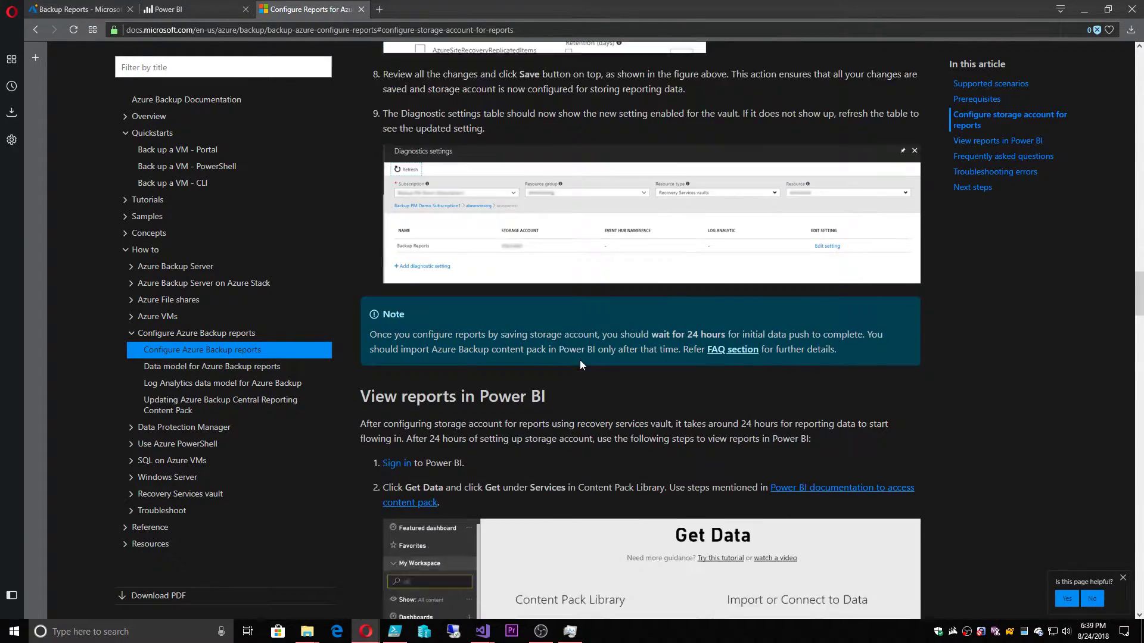
scroll(581, 361, "down", 14)
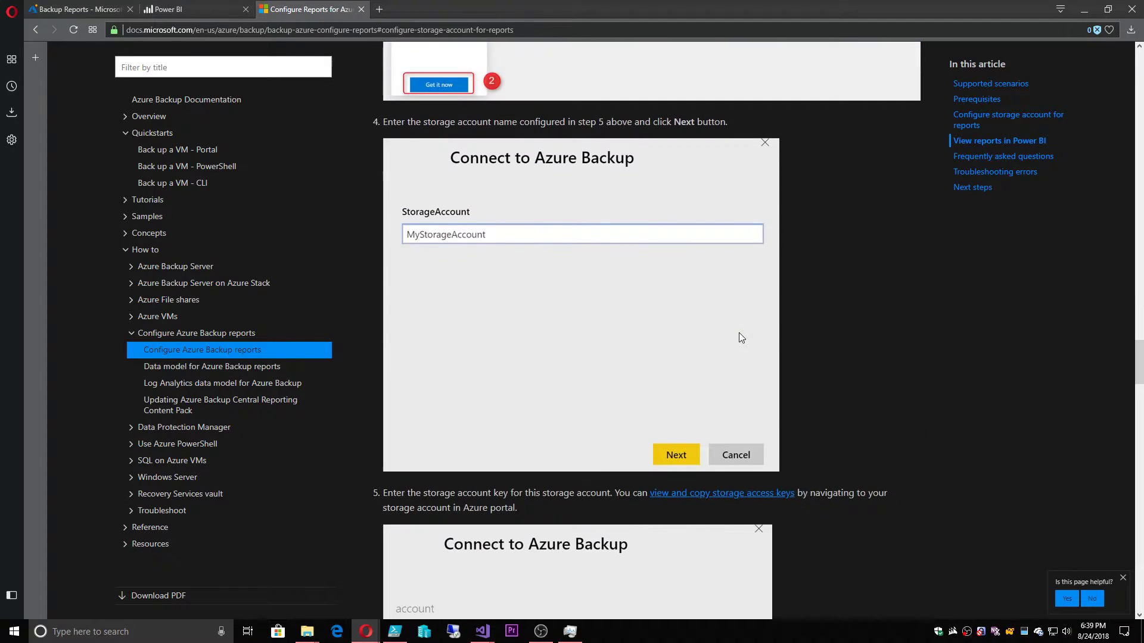
scroll(667, 351, "down", 2)
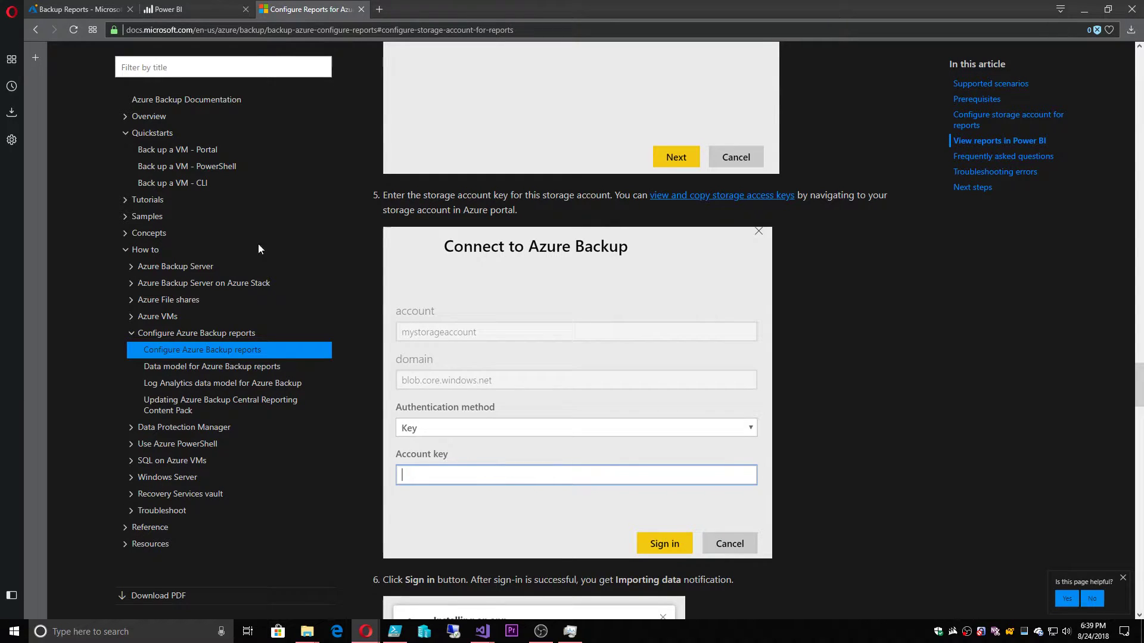
Dismiss the install notice and open the Azure Backup app's dashboard, scrolling through its tiles
left_click(169, 9)
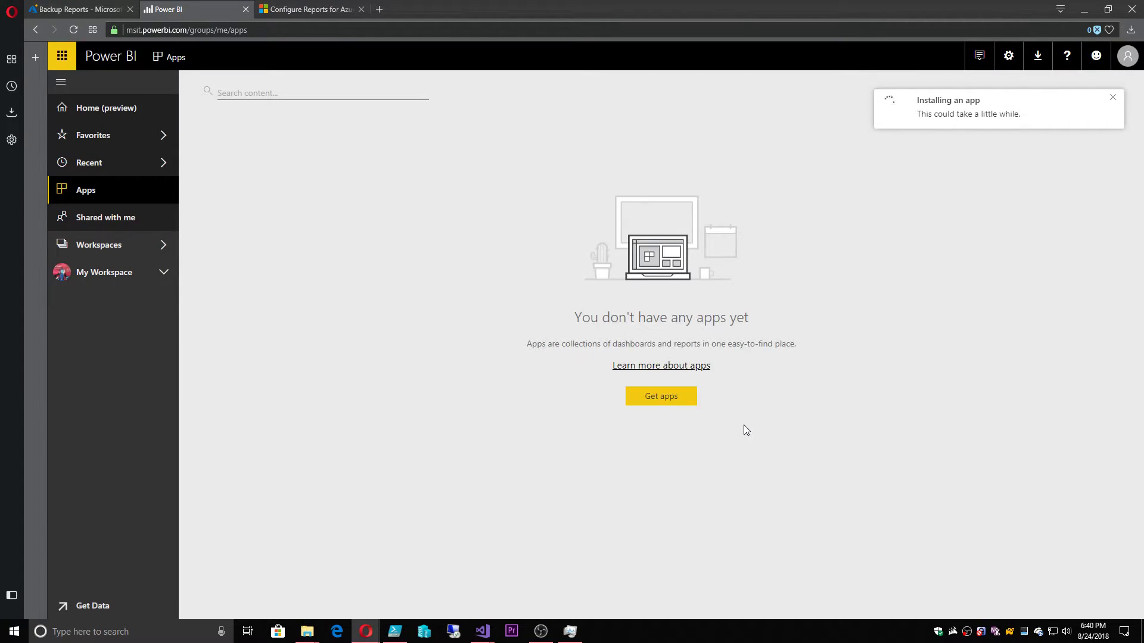
left_click(932, 115)
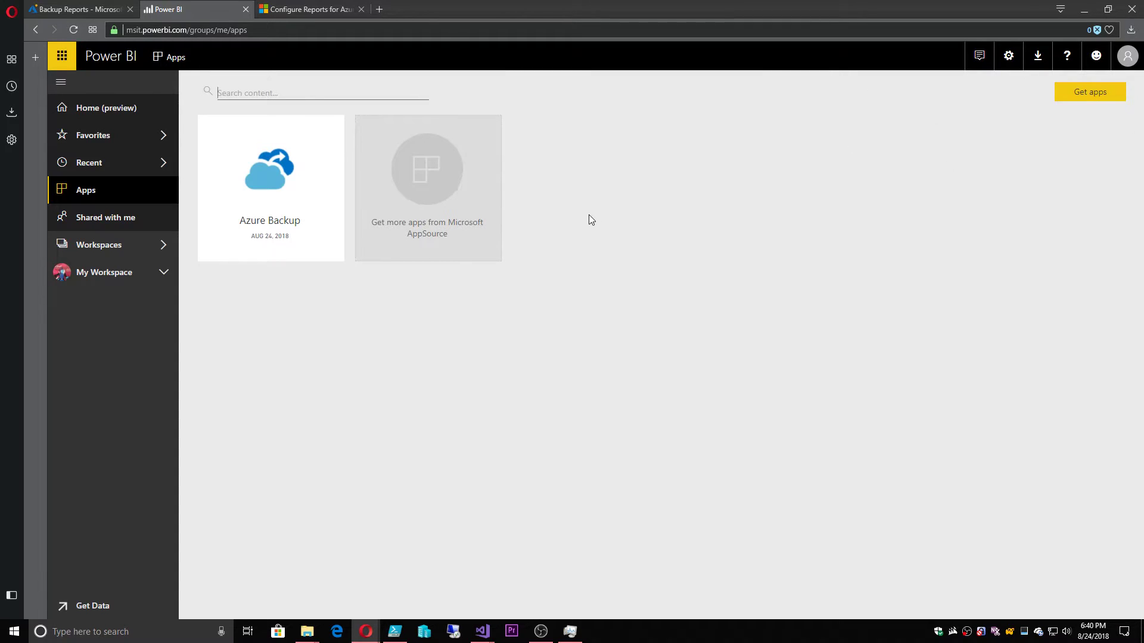
mouse_move(265, 148)
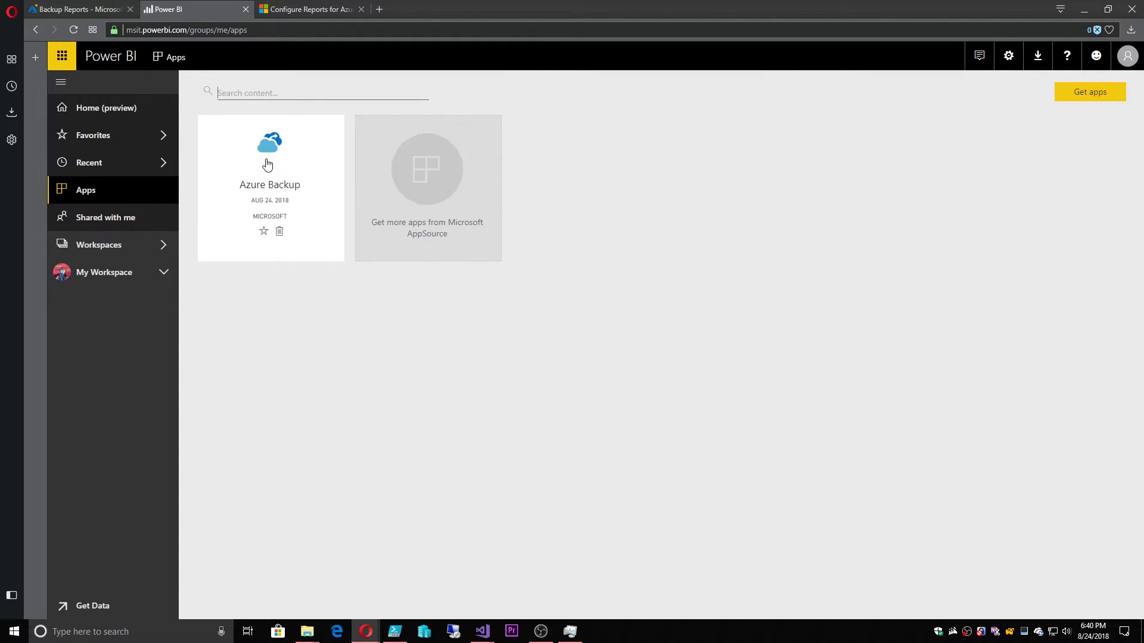
left_click(267, 162)
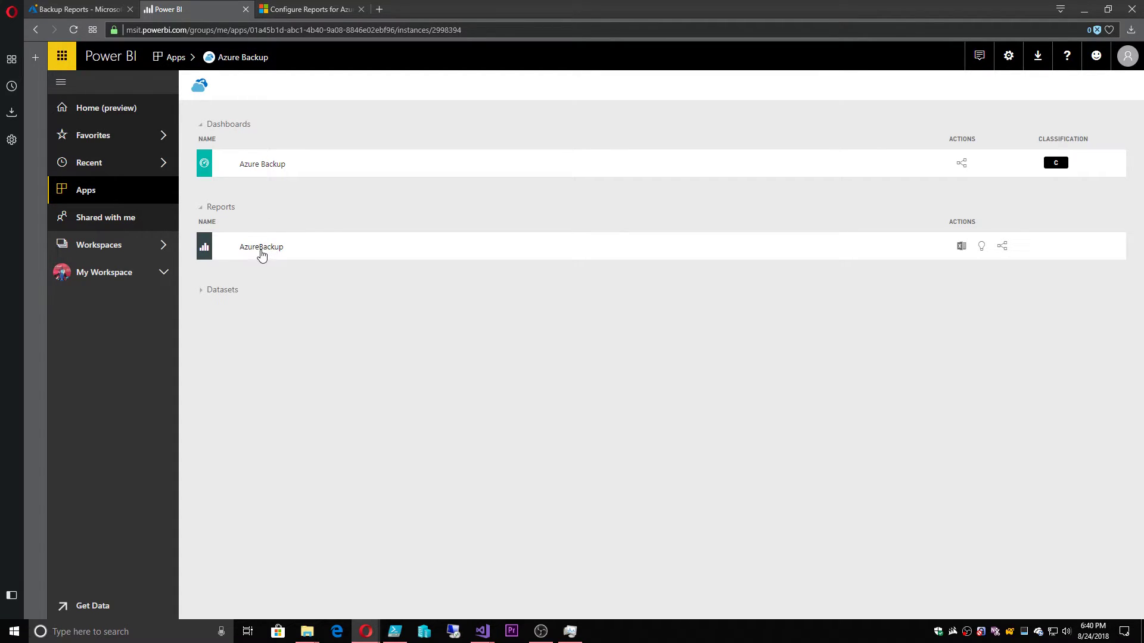
left_click(259, 166)
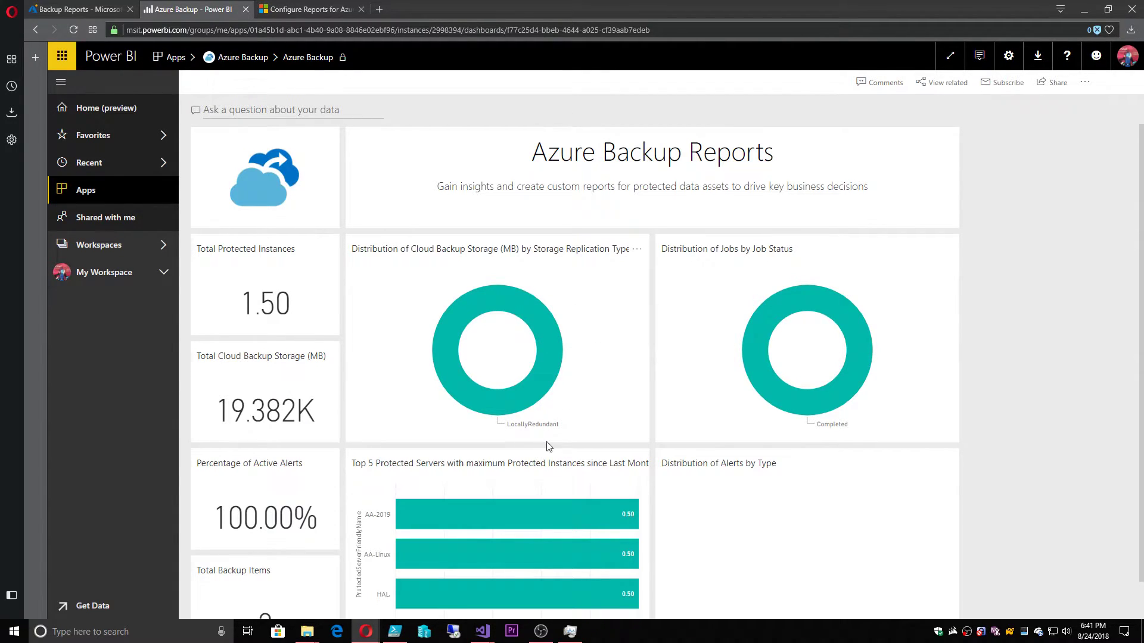
scroll(549, 447, "down", 1)
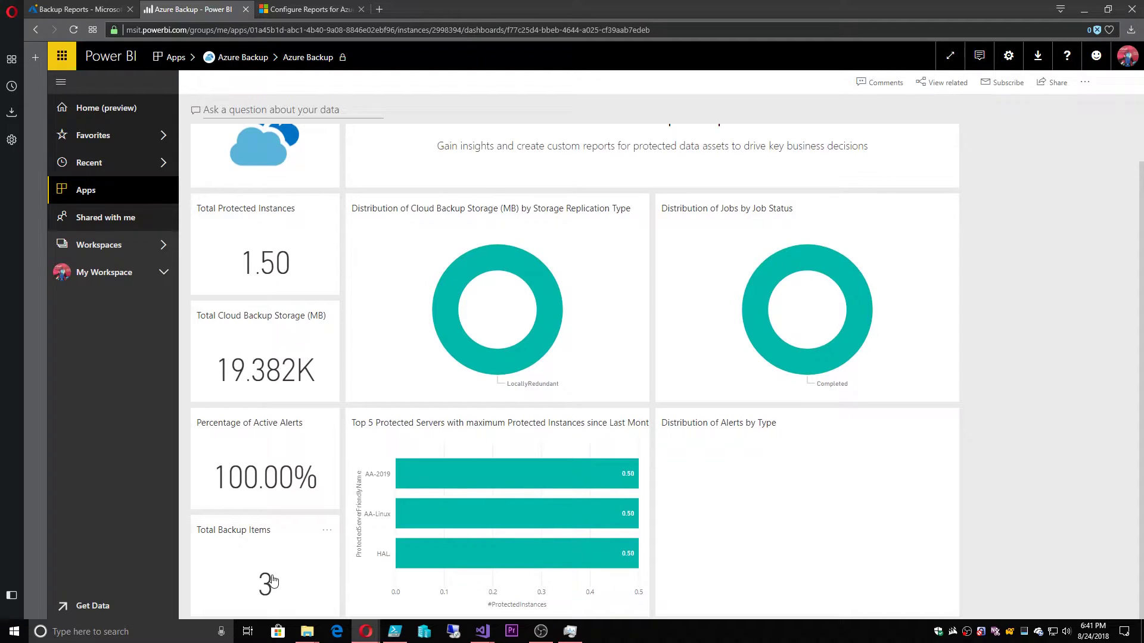
scroll(568, 523, "up", 1)
scroll(568, 523, "up", 1)
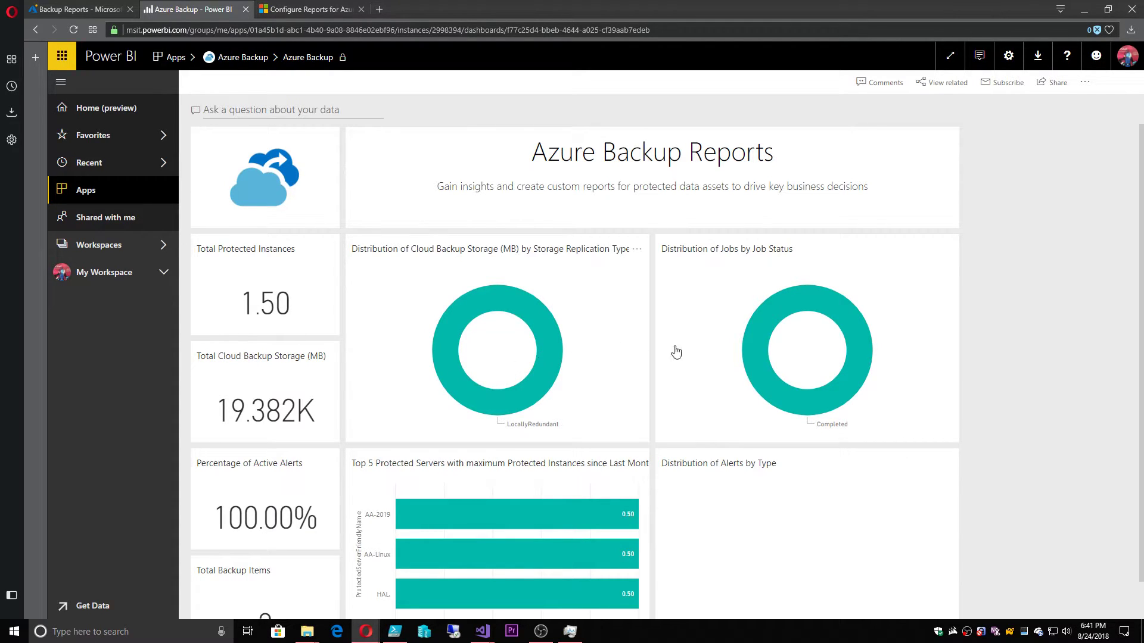
Open the AzureBackup report and cross-filter Backup Items by 3-6 AM, C:\ and 9-12 PM
left_click(557, 566)
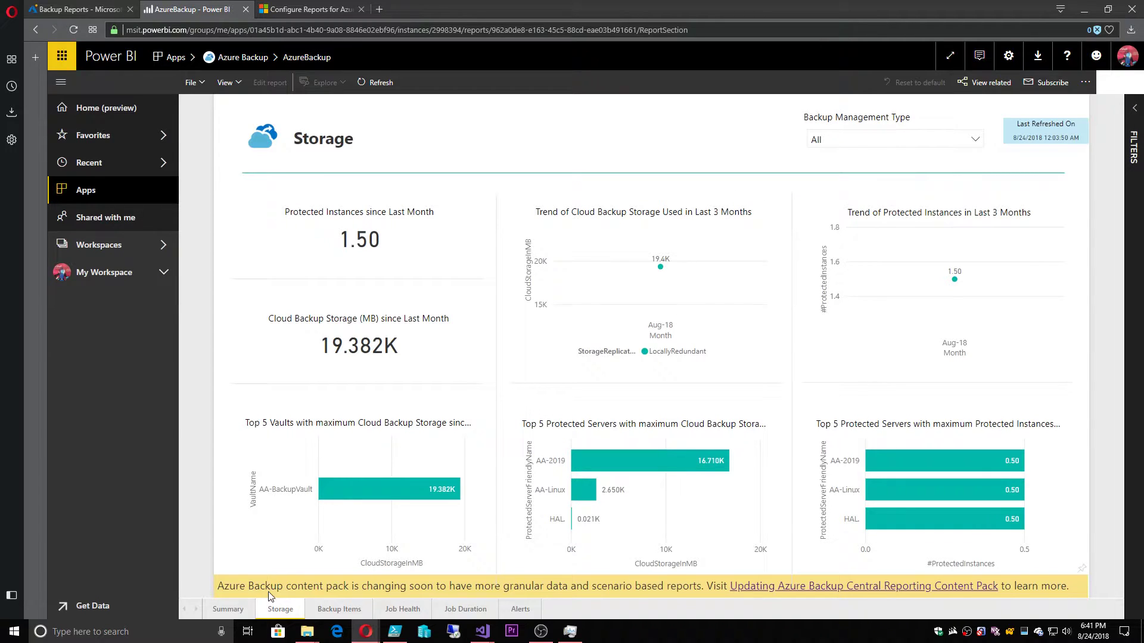
left_click(229, 610)
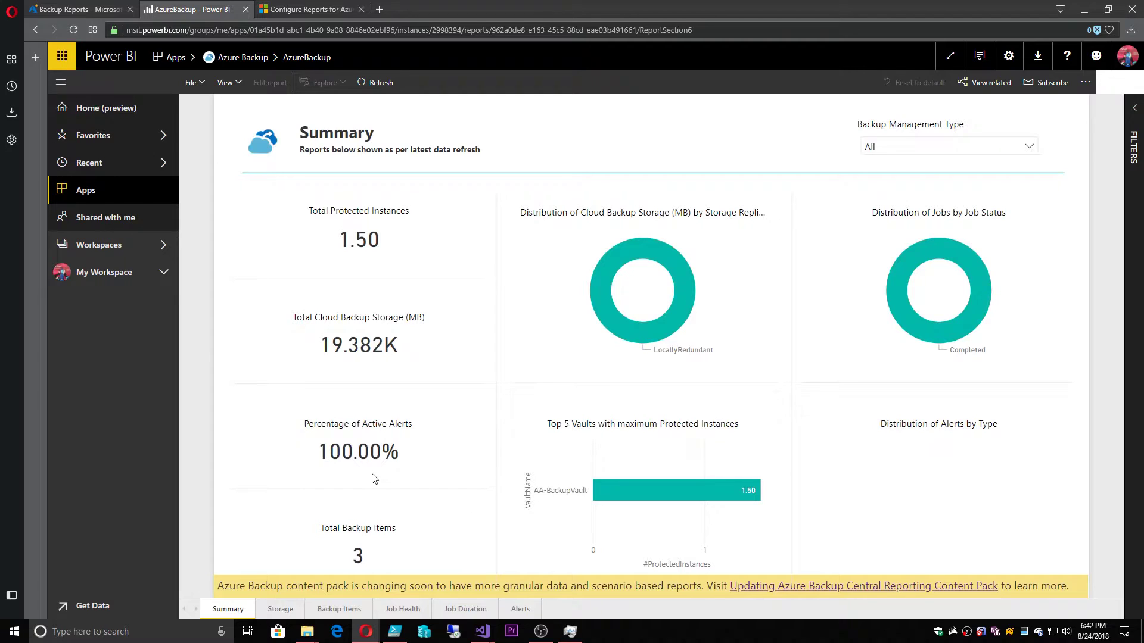
left_click(340, 610)
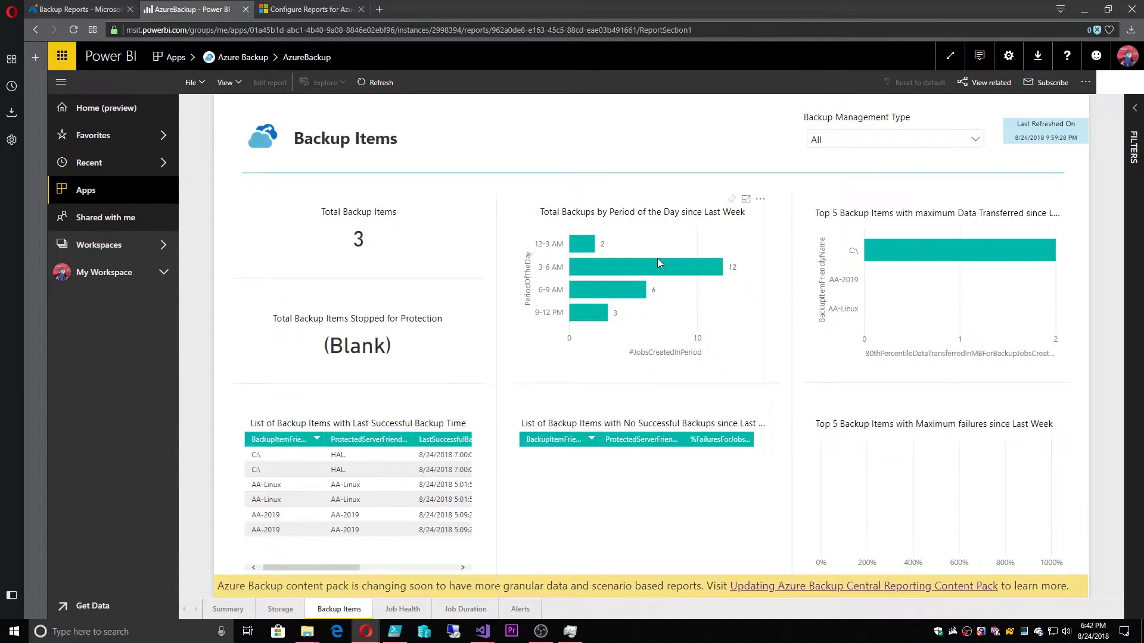
left_click(611, 266)
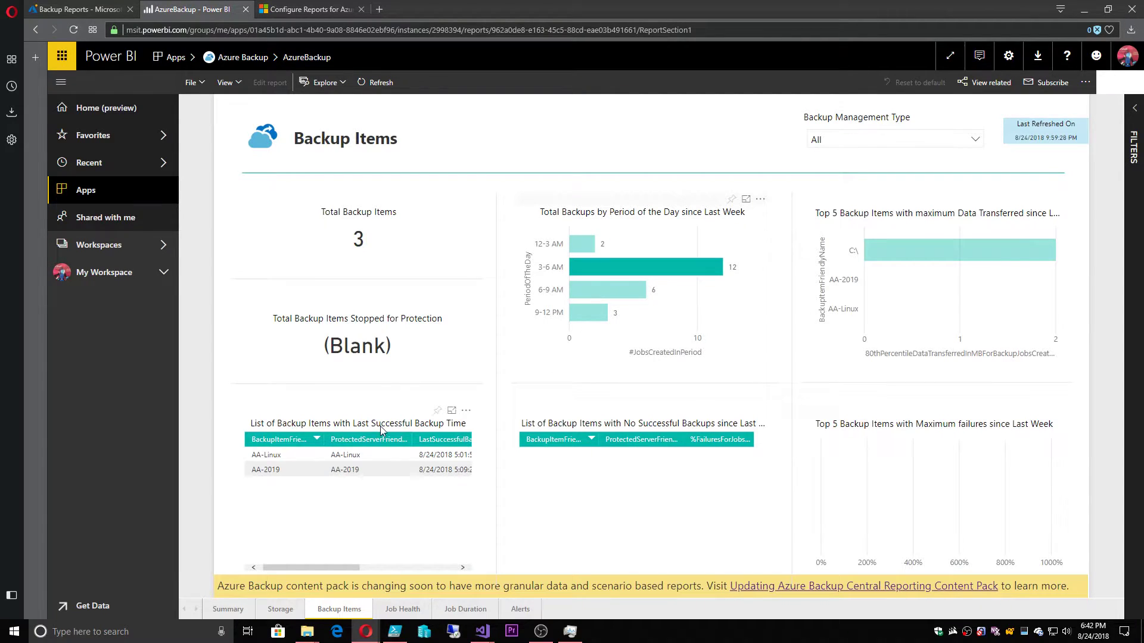
left_click(932, 258)
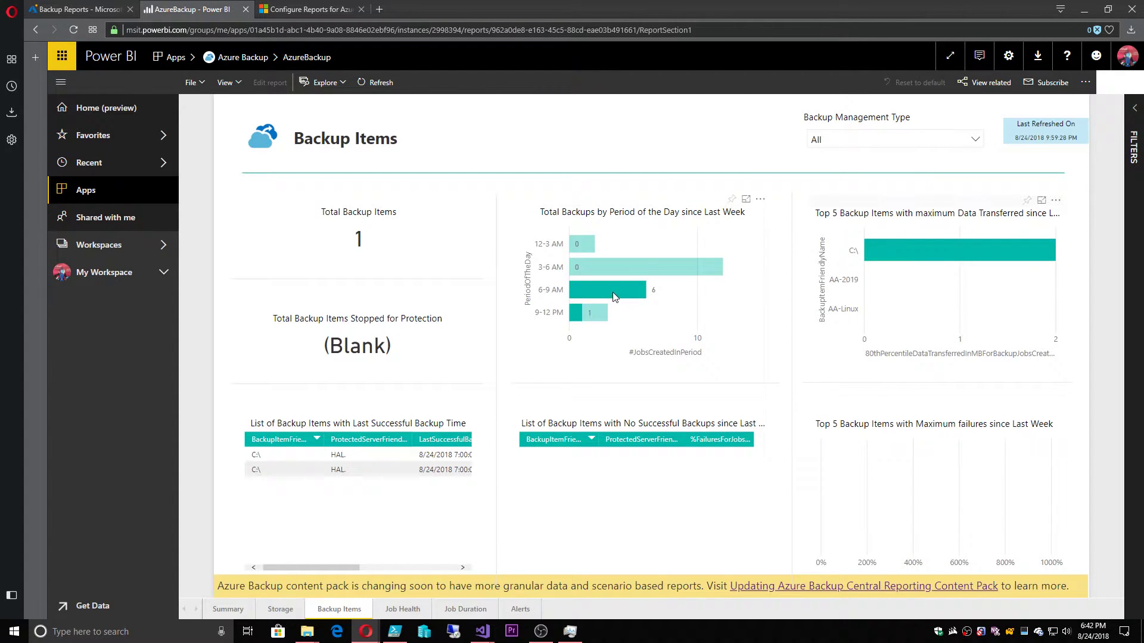
left_click(592, 314)
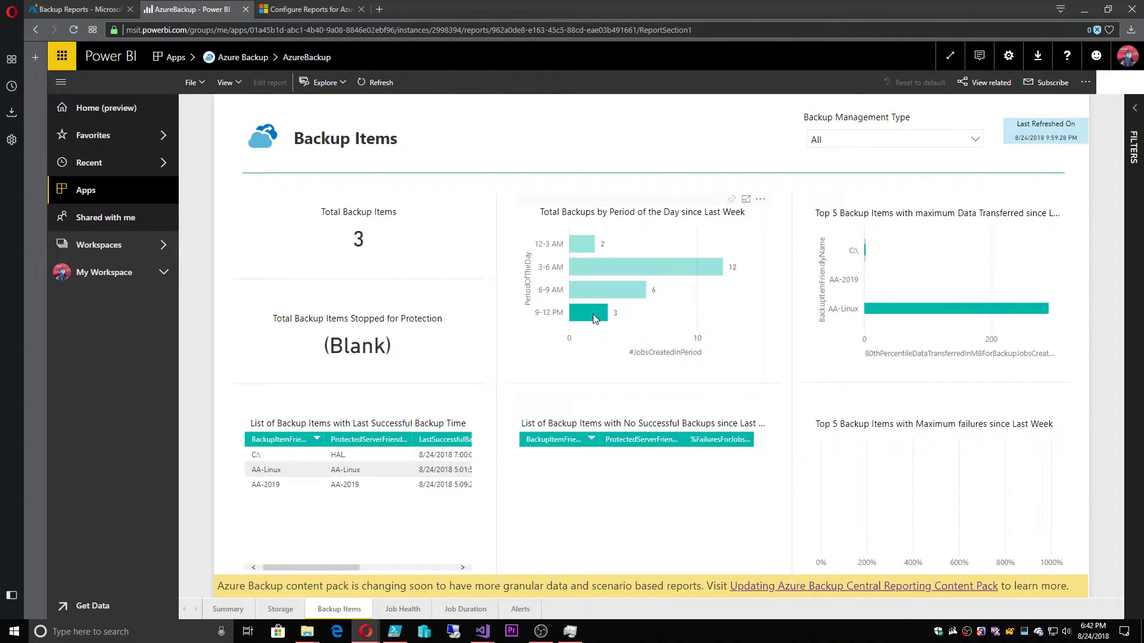
On the Job Duration page, cross-filter the visuals to the AA-2019 and AA-Linux items
left_click(402, 608)
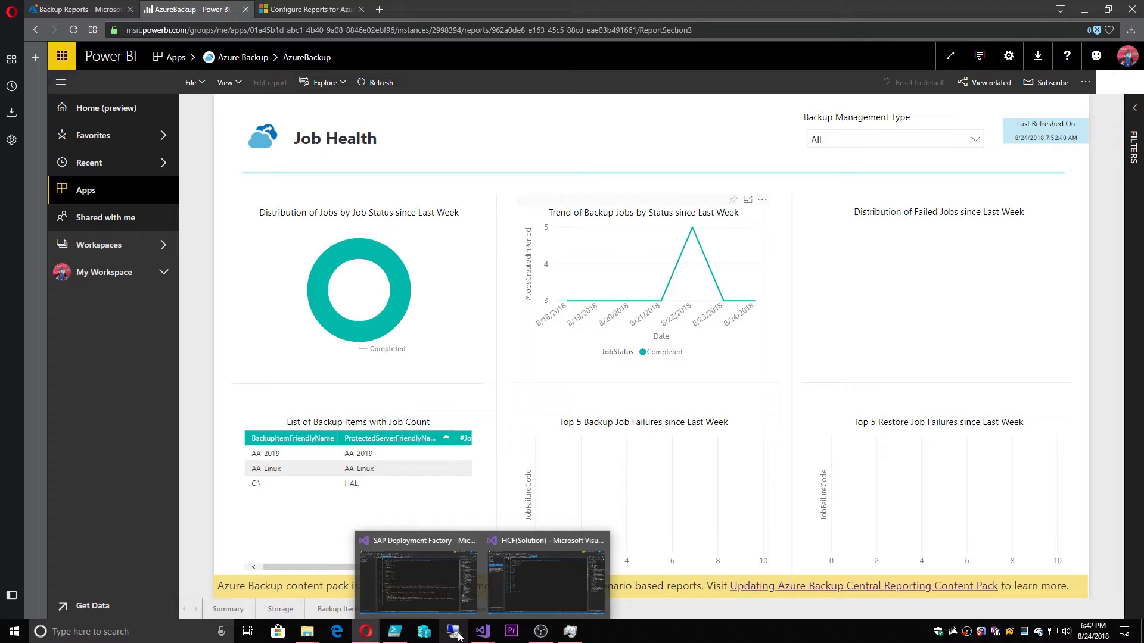
left_click(467, 608)
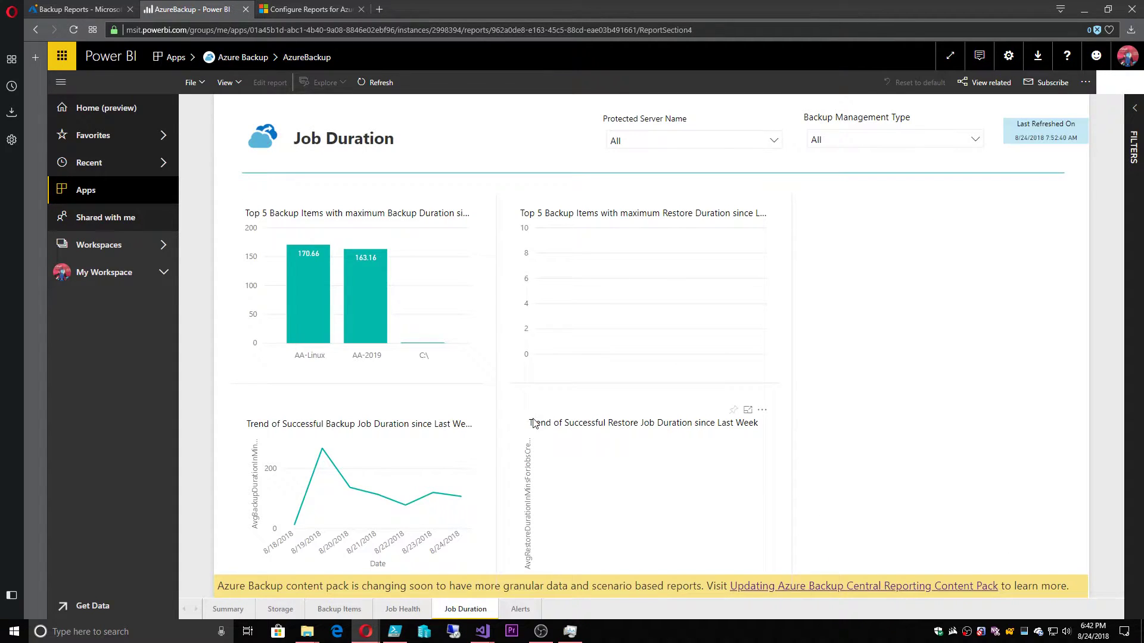
left_click(358, 308)
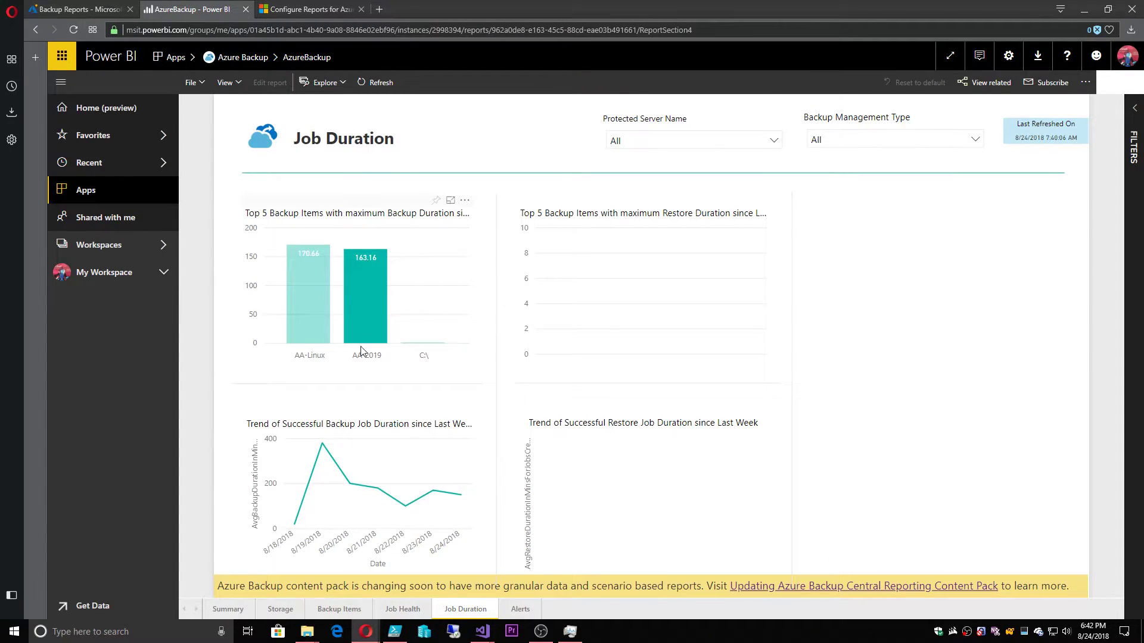
left_click(320, 324)
left_click(320, 324)
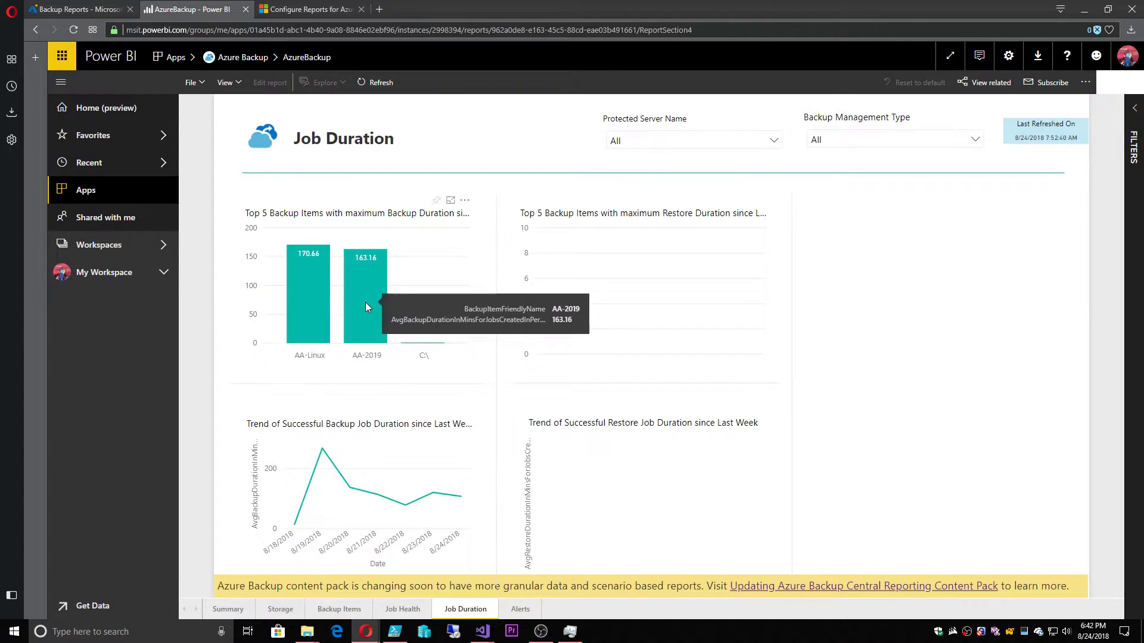
left_click(305, 293)
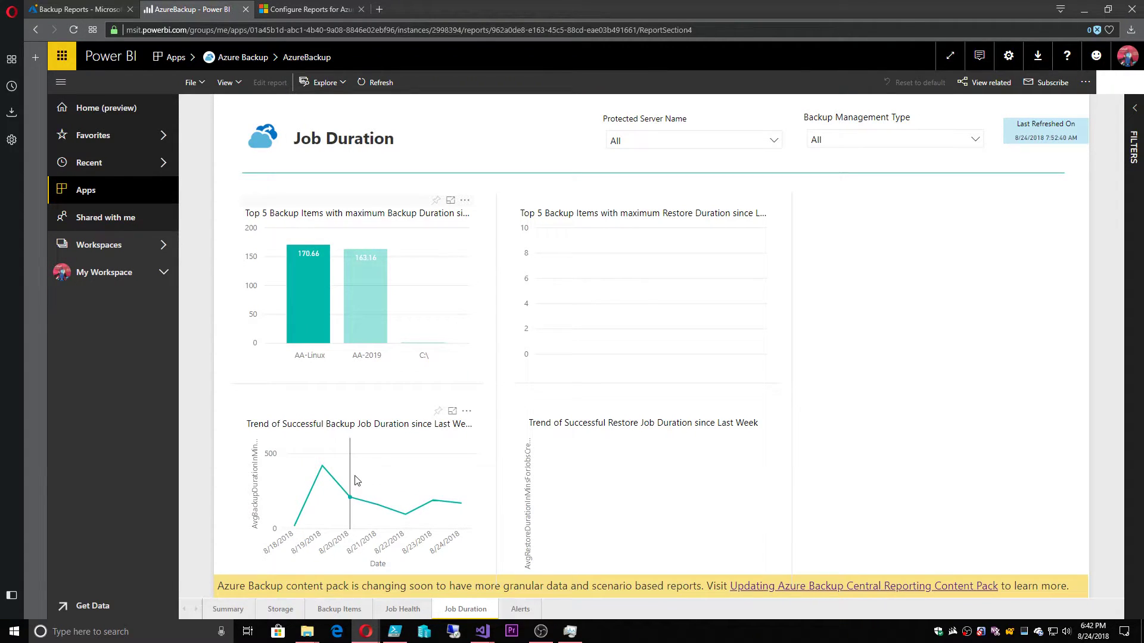
mouse_move(324, 471)
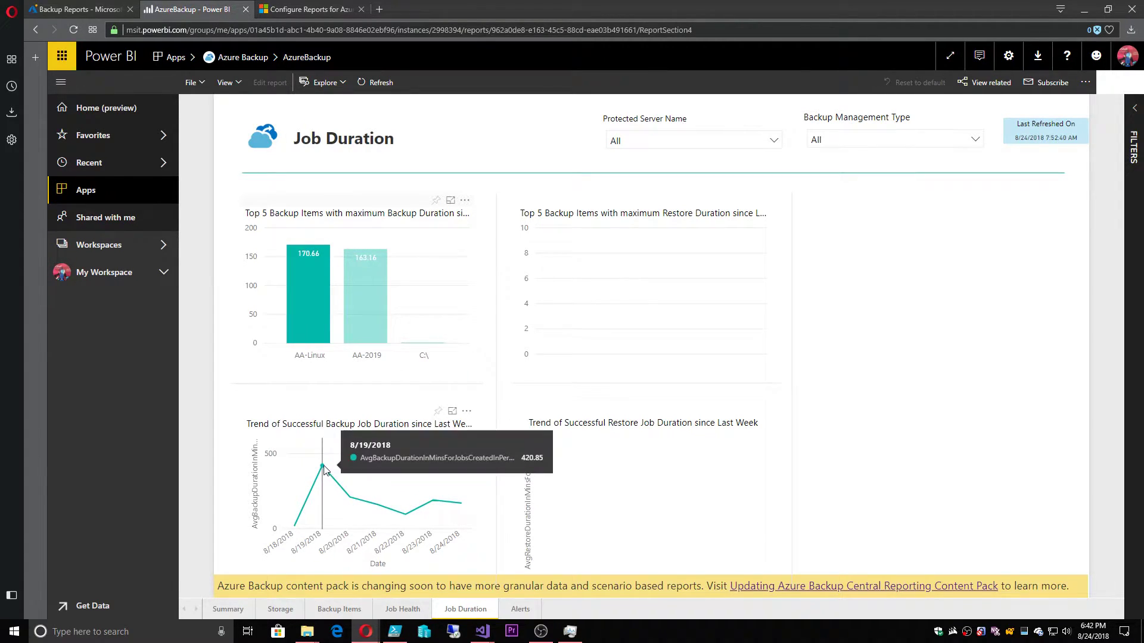
mouse_move(327, 312)
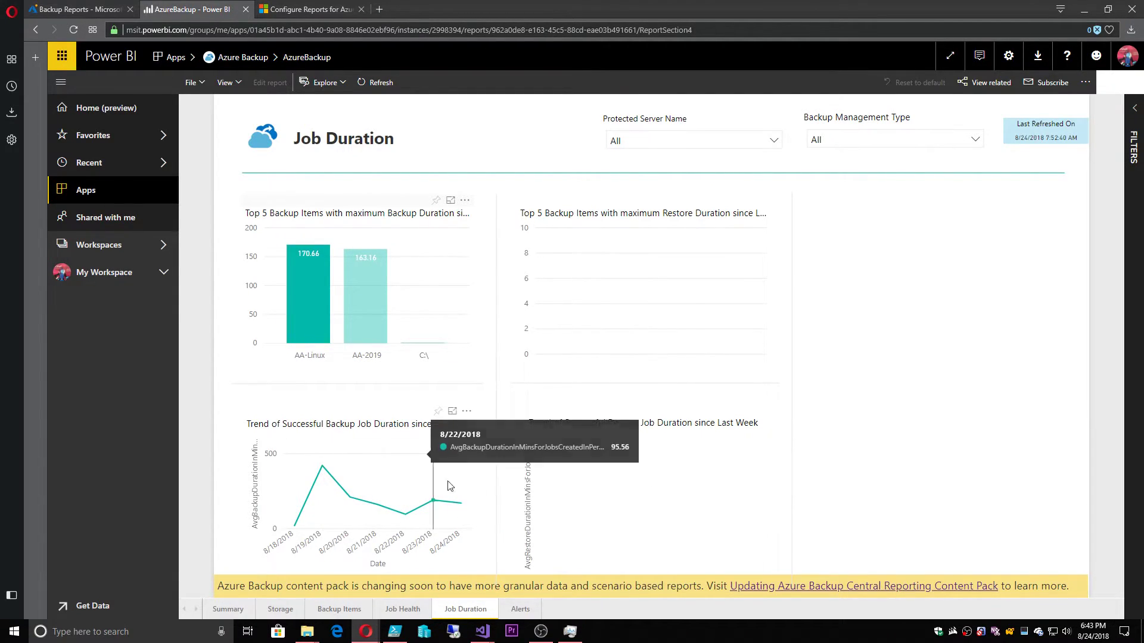
Check the Alerts page, then filter Backup Items to 3-6 AM, 9-12 PM and the C:\ item
left_click(520, 610)
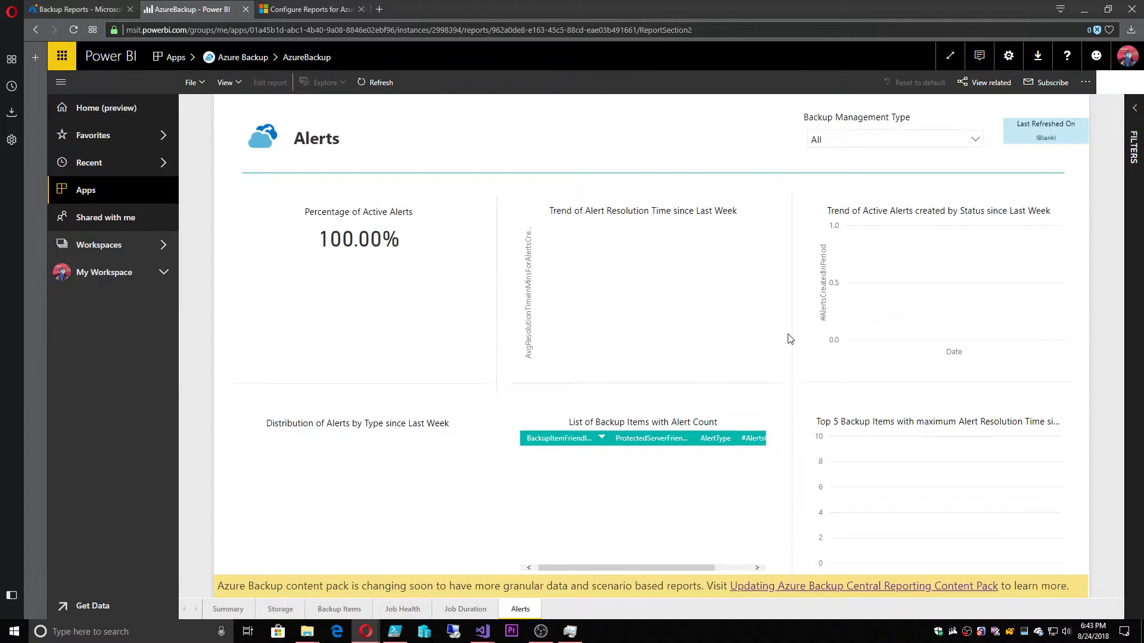
left_click(337, 610)
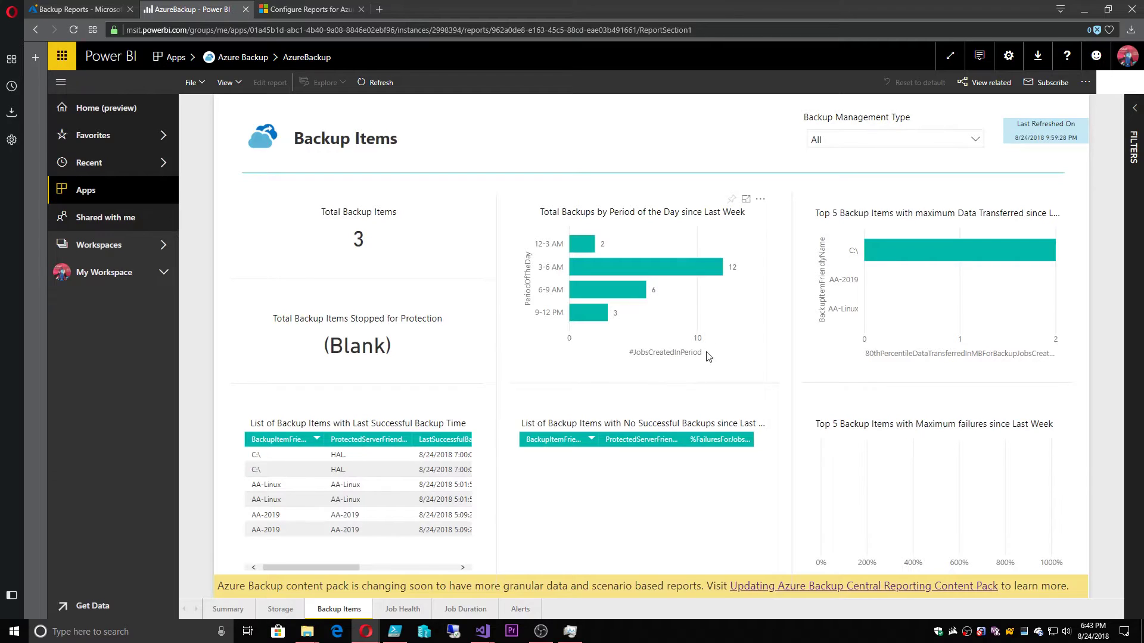
left_click(657, 265)
left_click(598, 309)
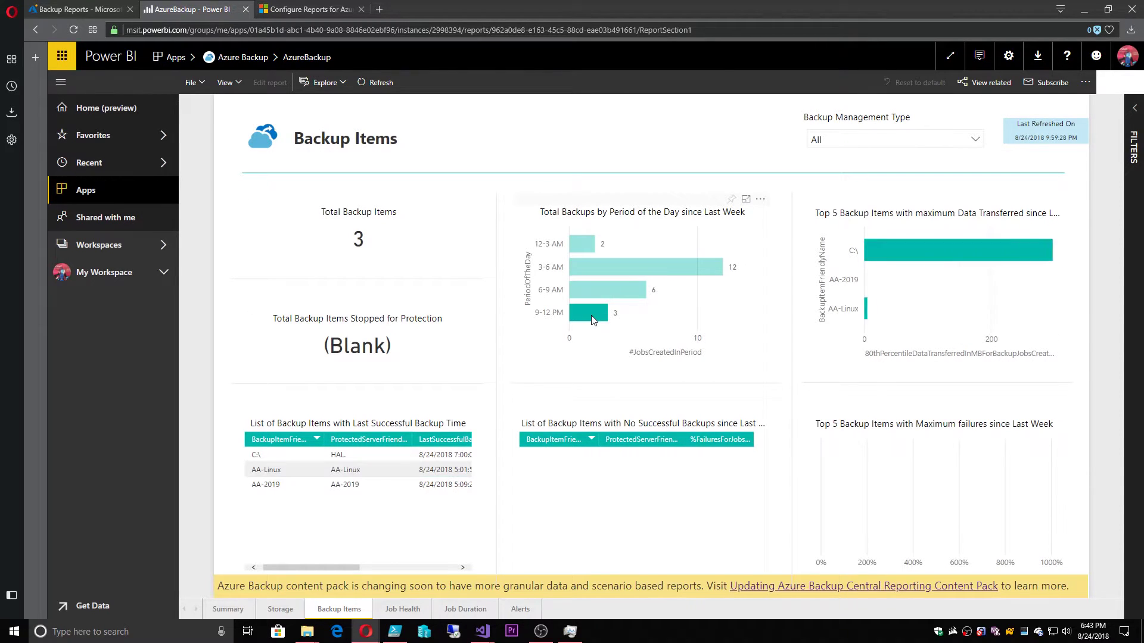
left_click(891, 250)
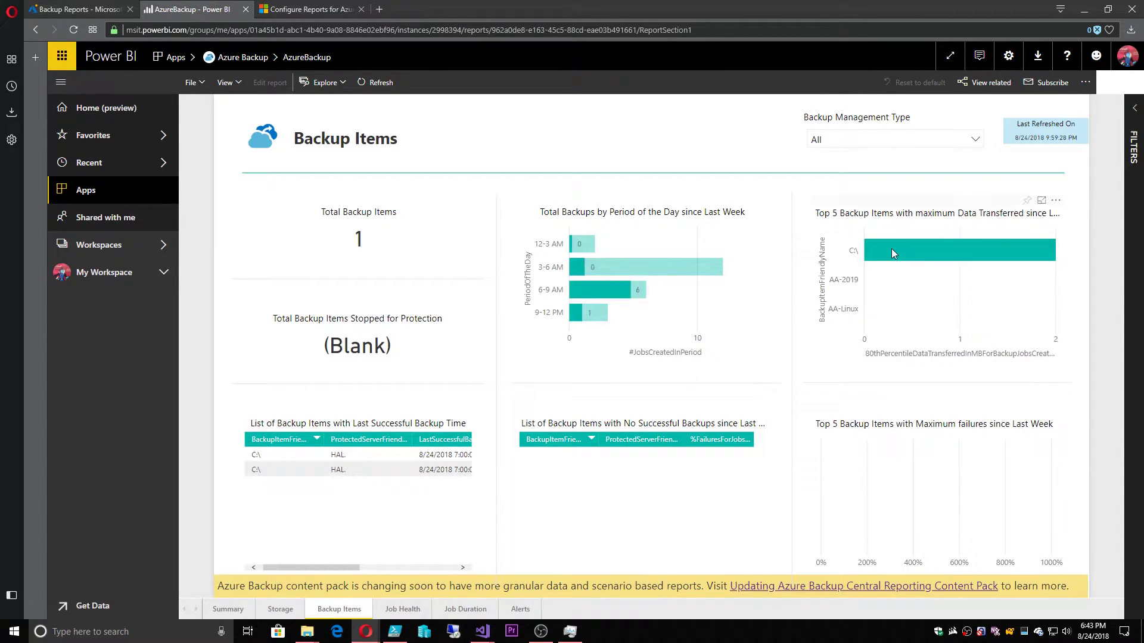
Show and widen the Filters pane, then cross-filter Backup Items to C:\ and the 9-12 PM period
left_click(1134, 109)
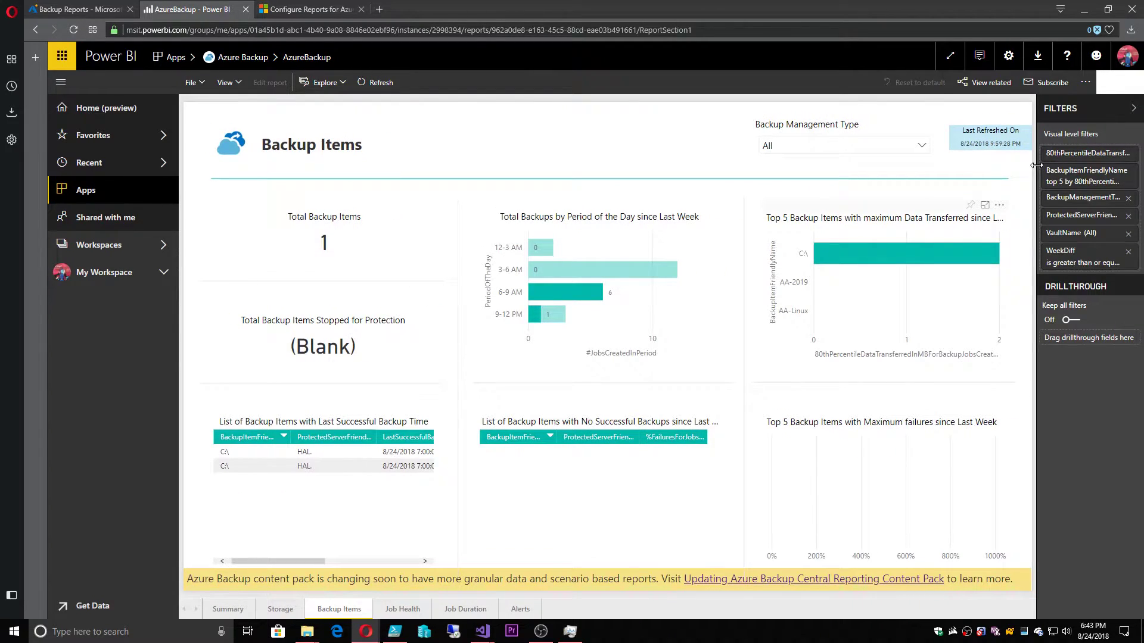
left_click_drag(1037, 165, 908, 167)
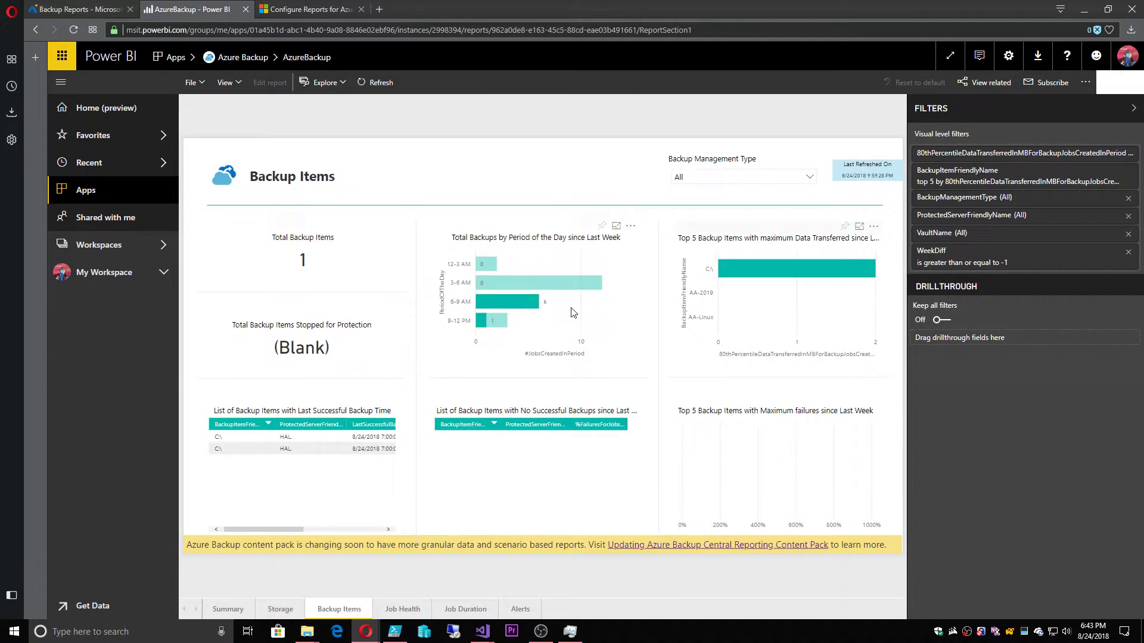
left_click(571, 312)
left_click(742, 276)
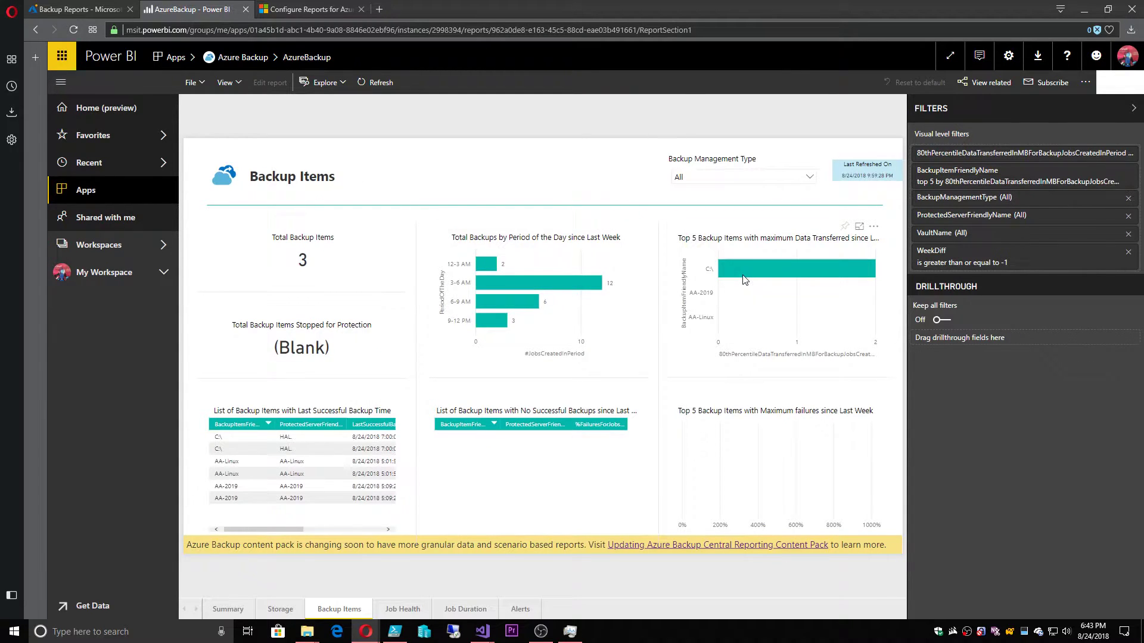
left_click(492, 325)
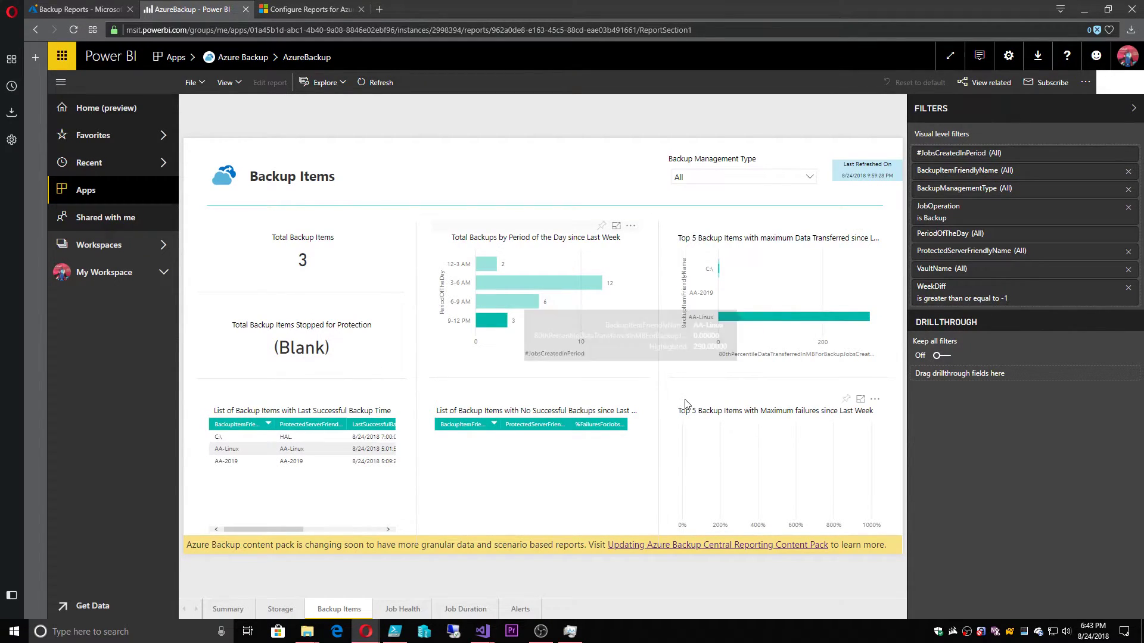
Inspect the BackupManagementType, JobOperation and PeriodOfTheDay filter cards, then hide the Filters pane
left_click(982, 191)
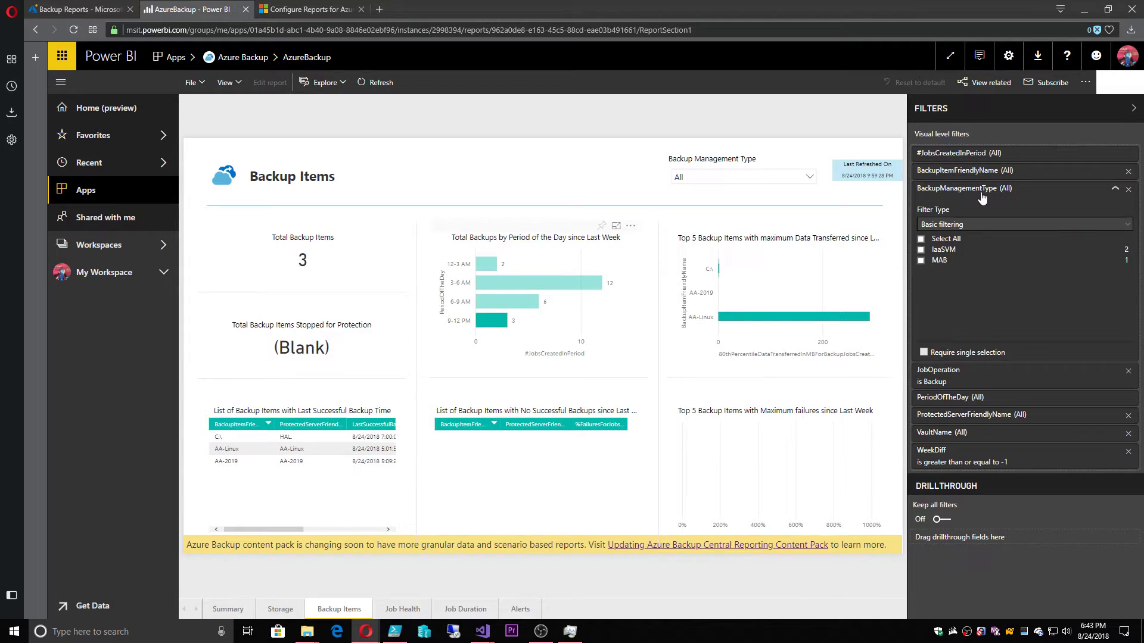
left_click(963, 385)
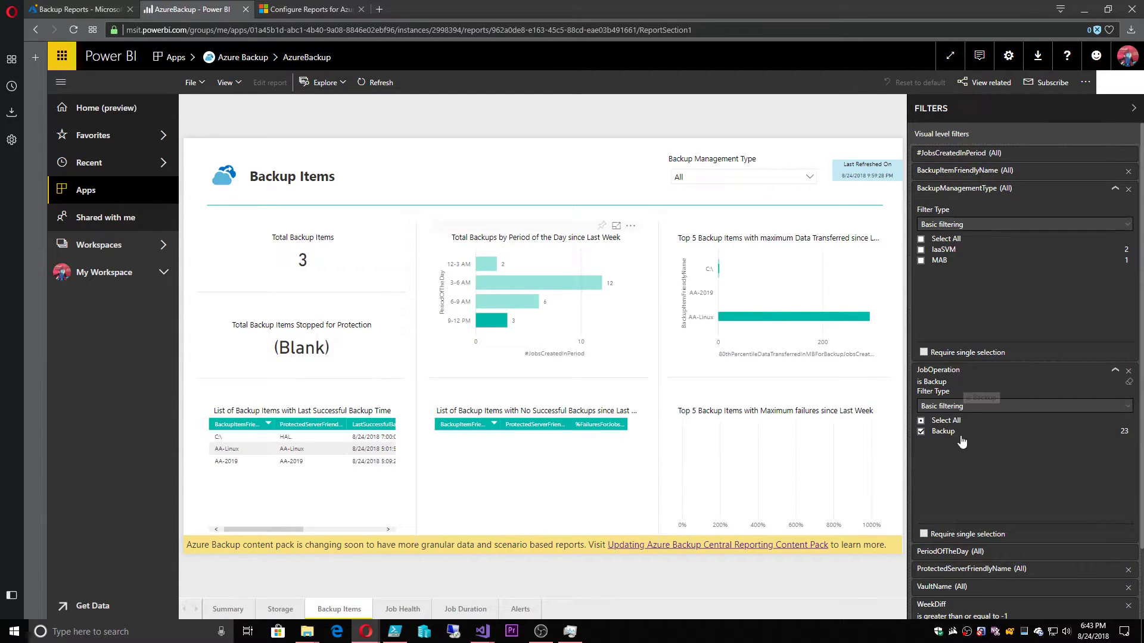
left_click(968, 557)
scroll(968, 548, "down", 3)
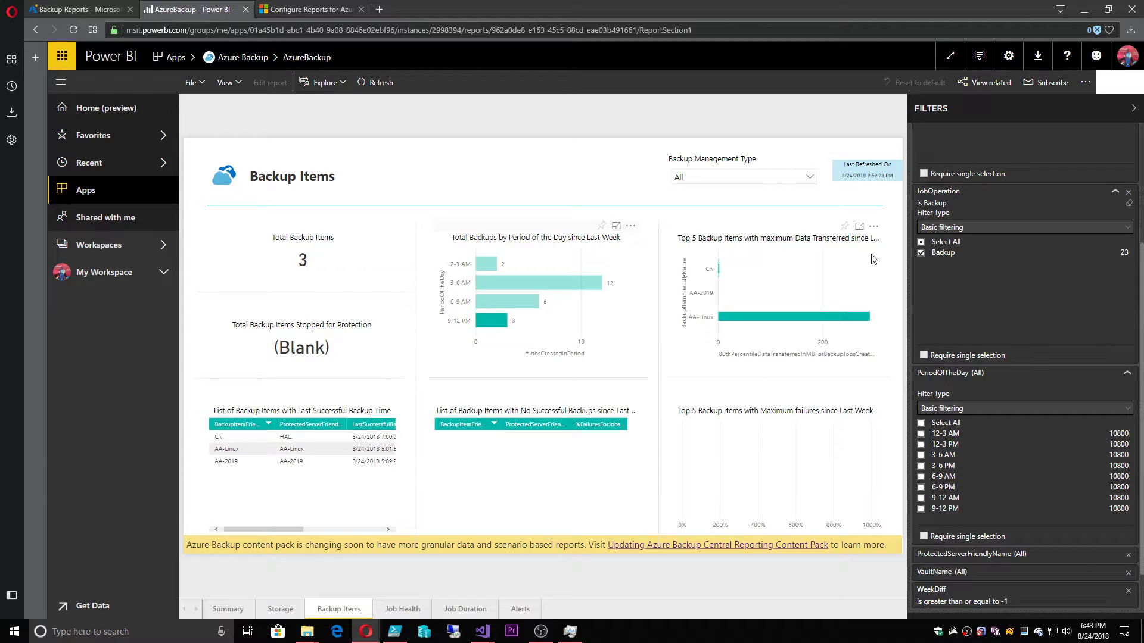
left_click(996, 111)
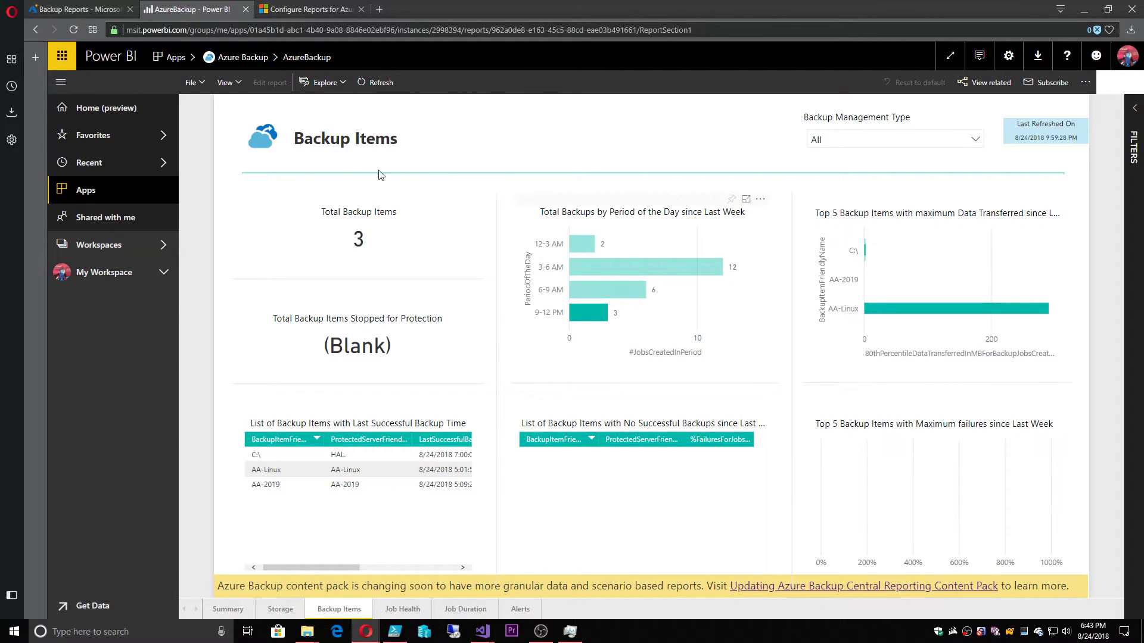
Open the Azure Backup Reports dashboard from the Azure Backup app
left_click(86, 193)
left_click(290, 173)
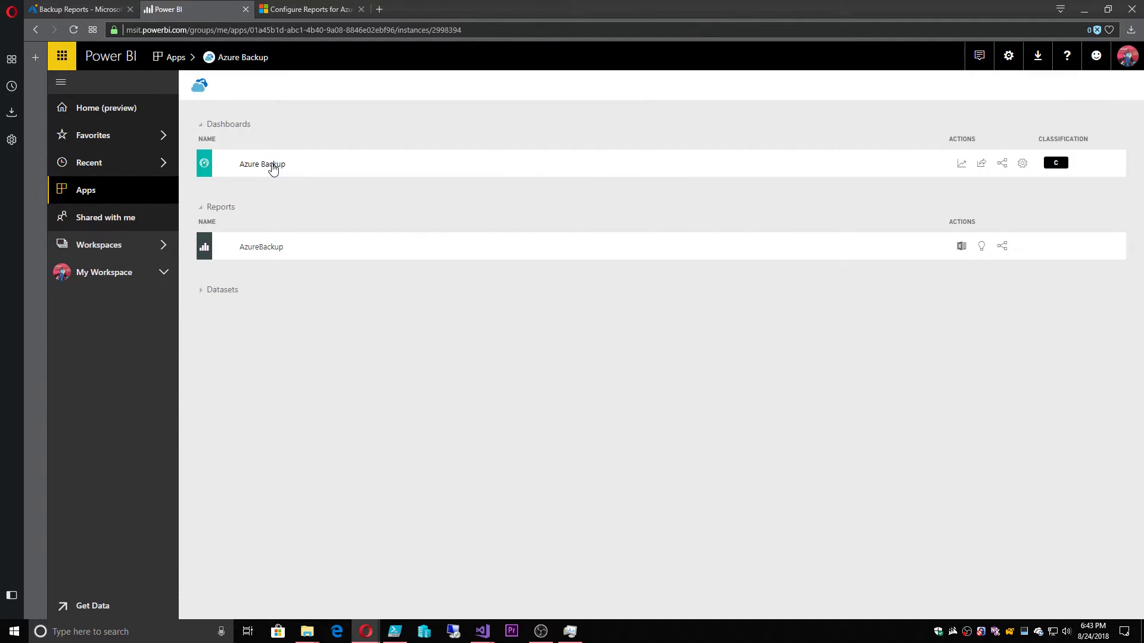
left_click(272, 167)
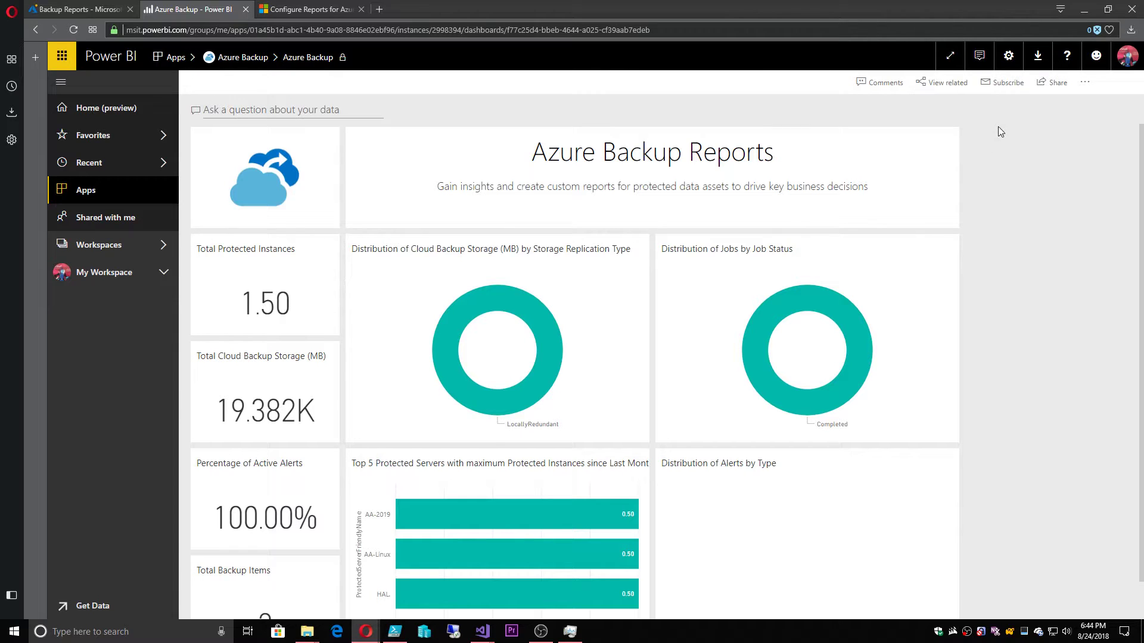
Subscribe to daily dashboard emails with subject AA-BackupReport and a short status message
left_click(1008, 84)
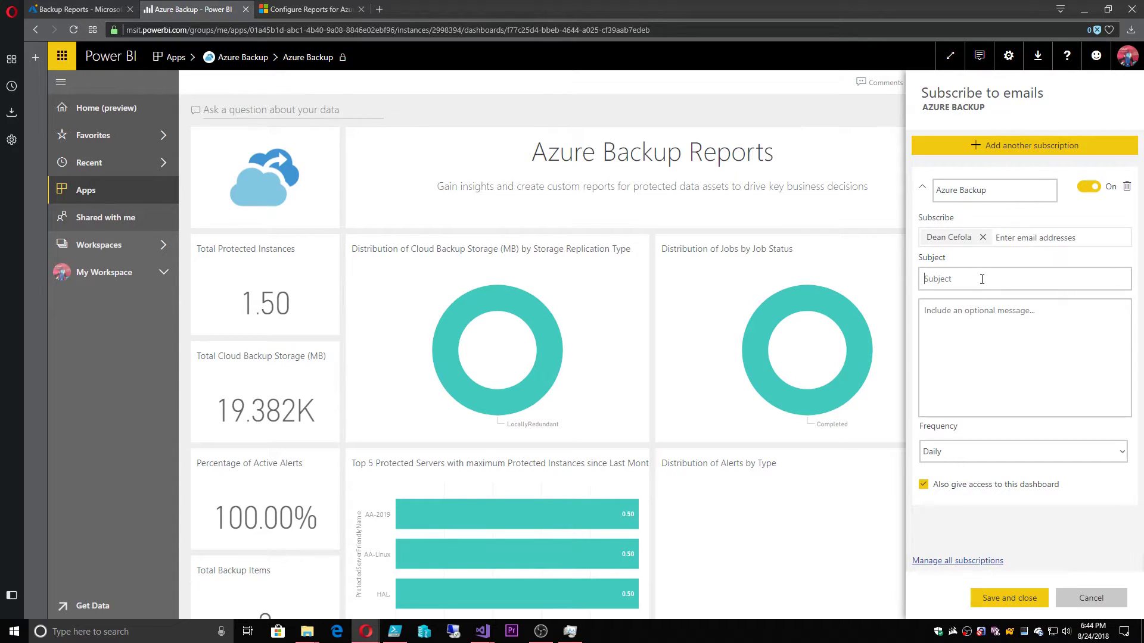
type("A")
type("A-BackupRe")
type("This is how our backups")
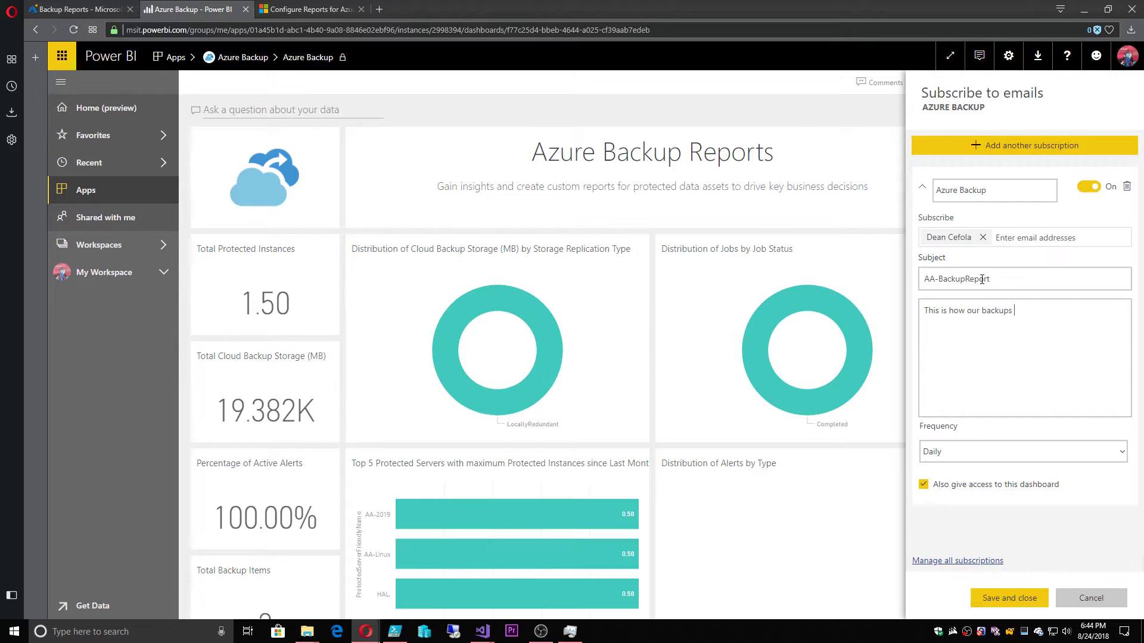
type("today!")
left_click(965, 451)
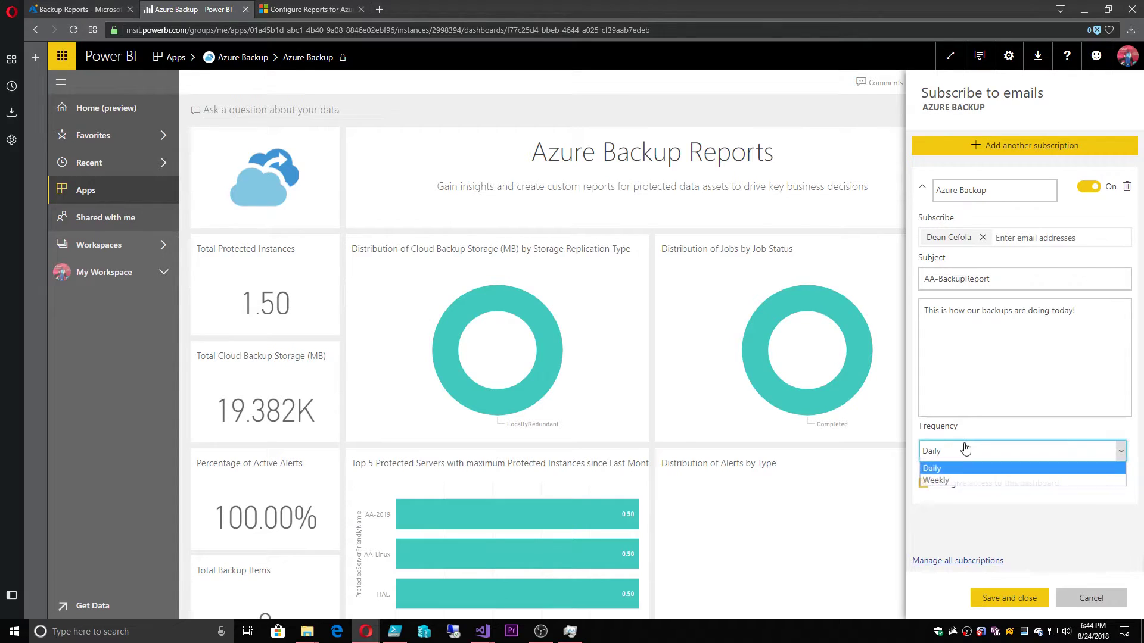
left_click(957, 467)
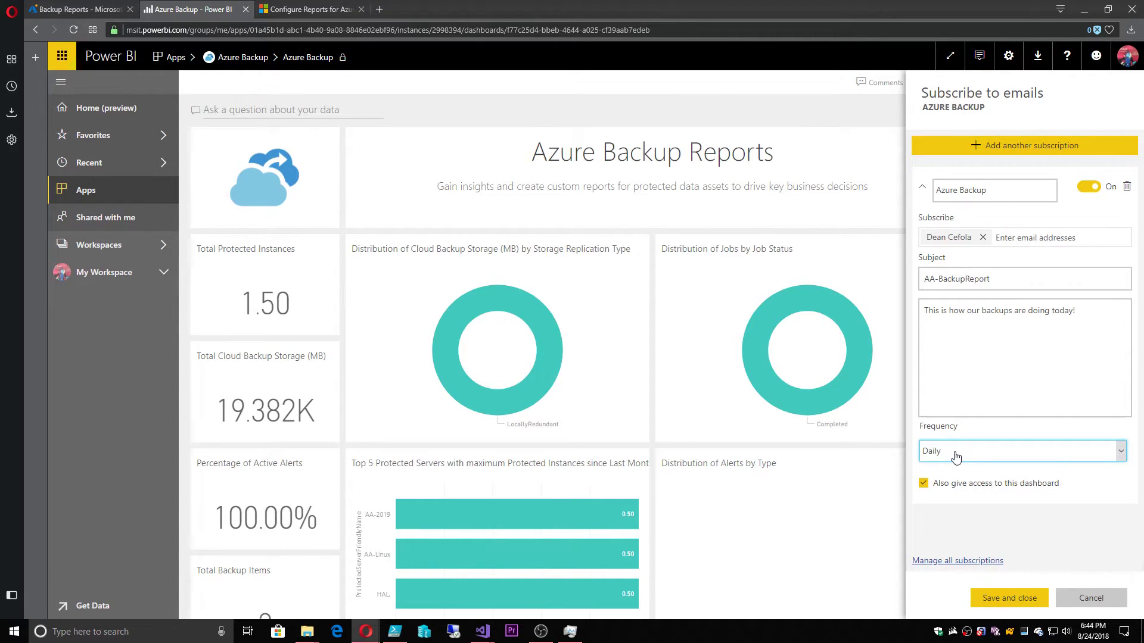
left_click(1017, 602)
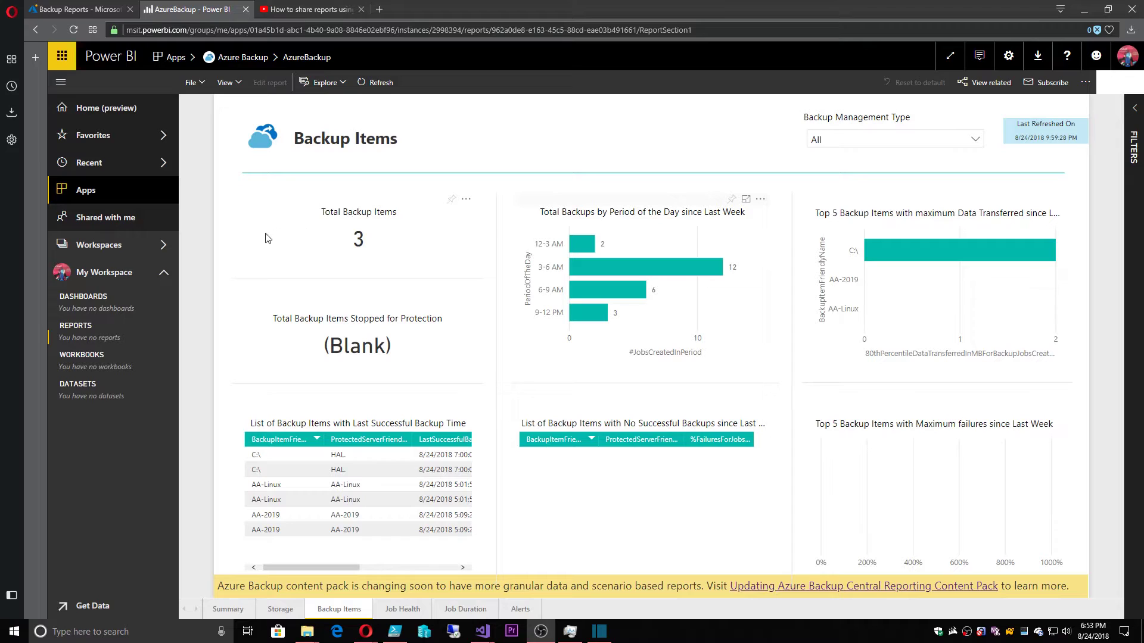
Open the Azure Backup app and share its Azure Backup dashboard with a recipient
left_click(89, 197)
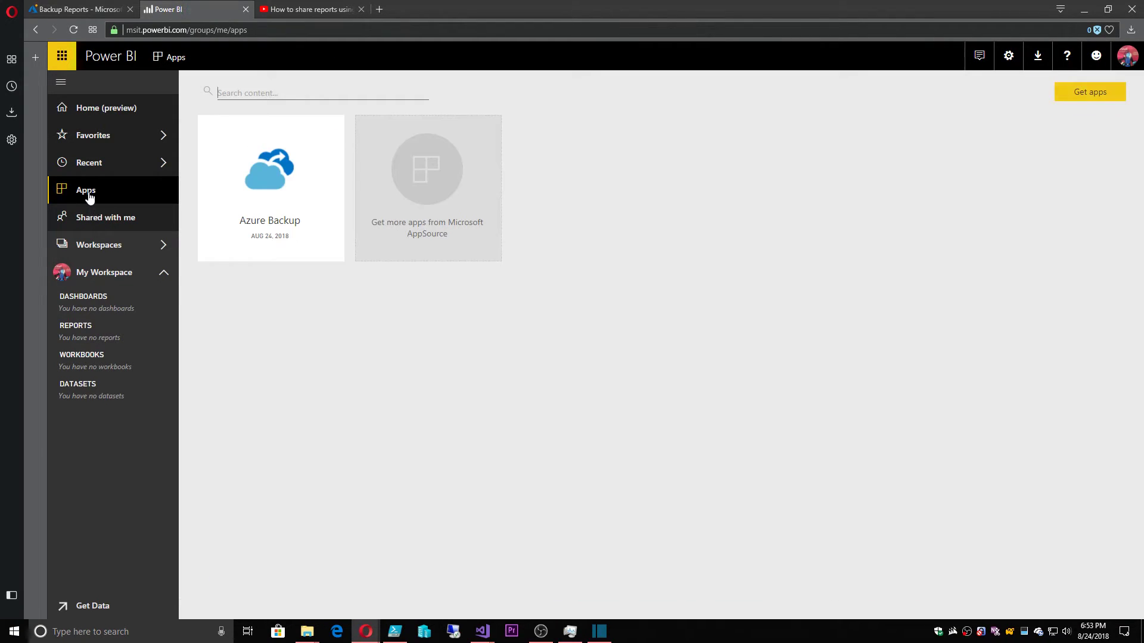
left_click(245, 153)
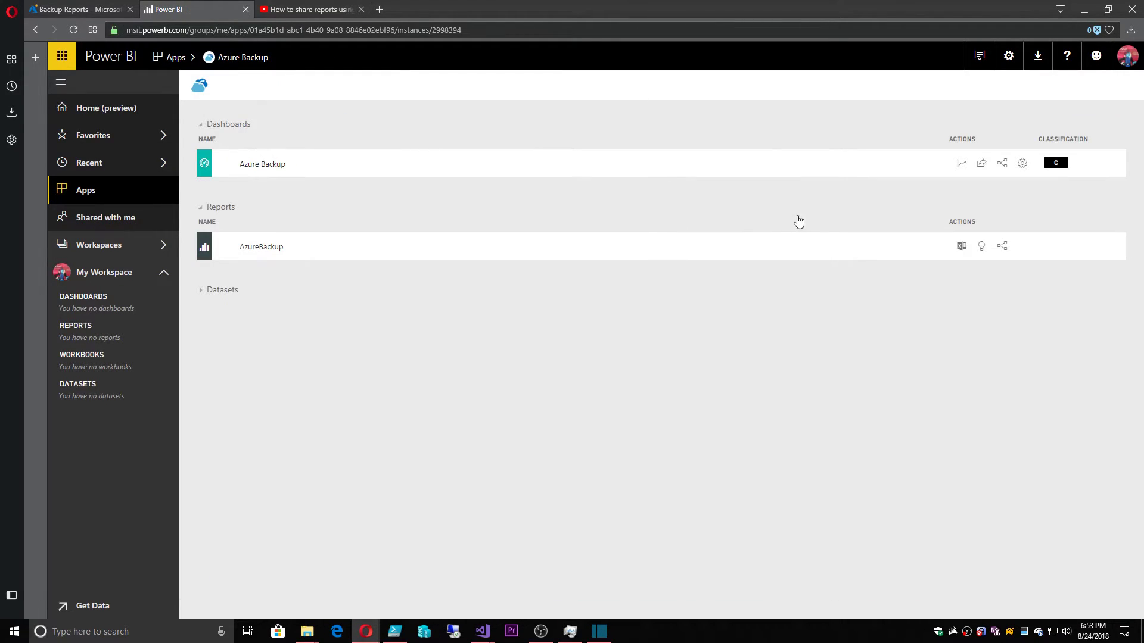
left_click(981, 164)
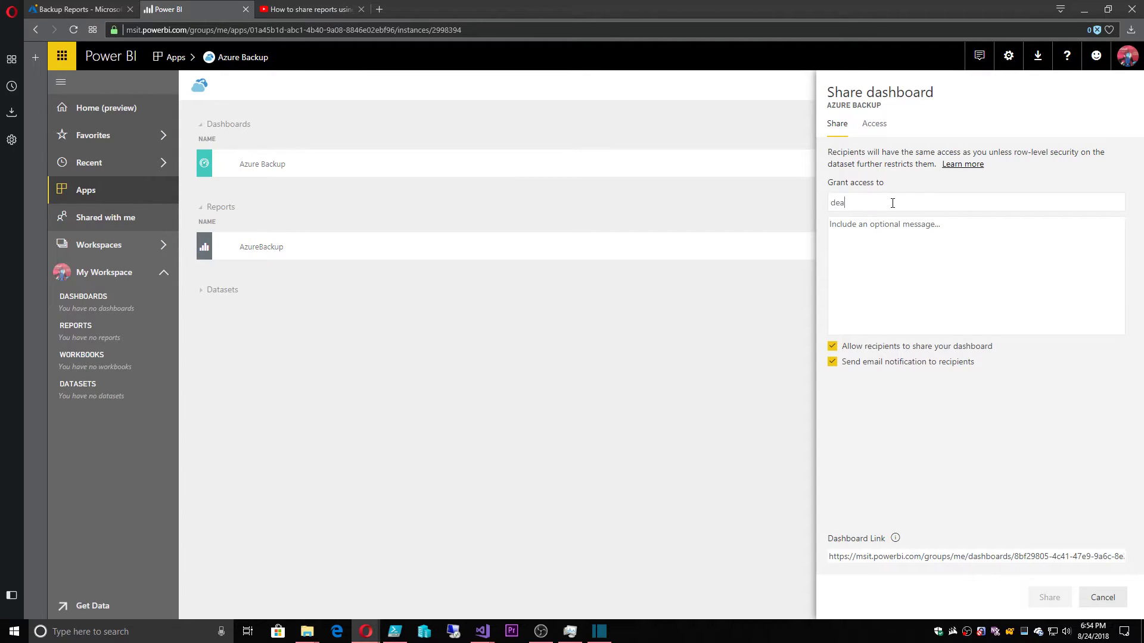
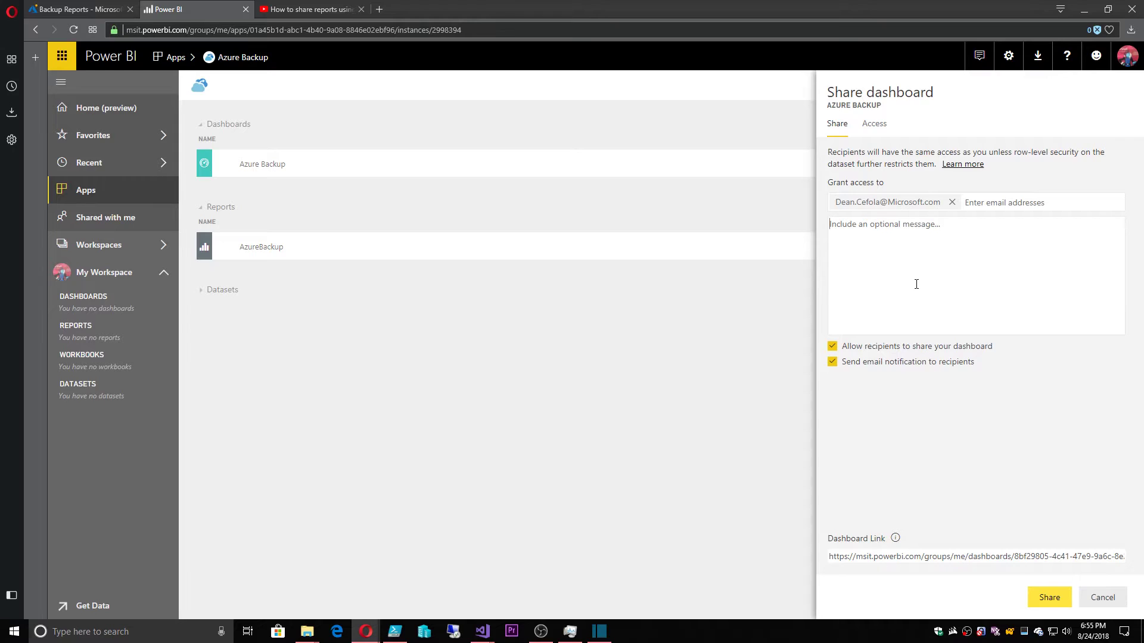
left_click(413, 206)
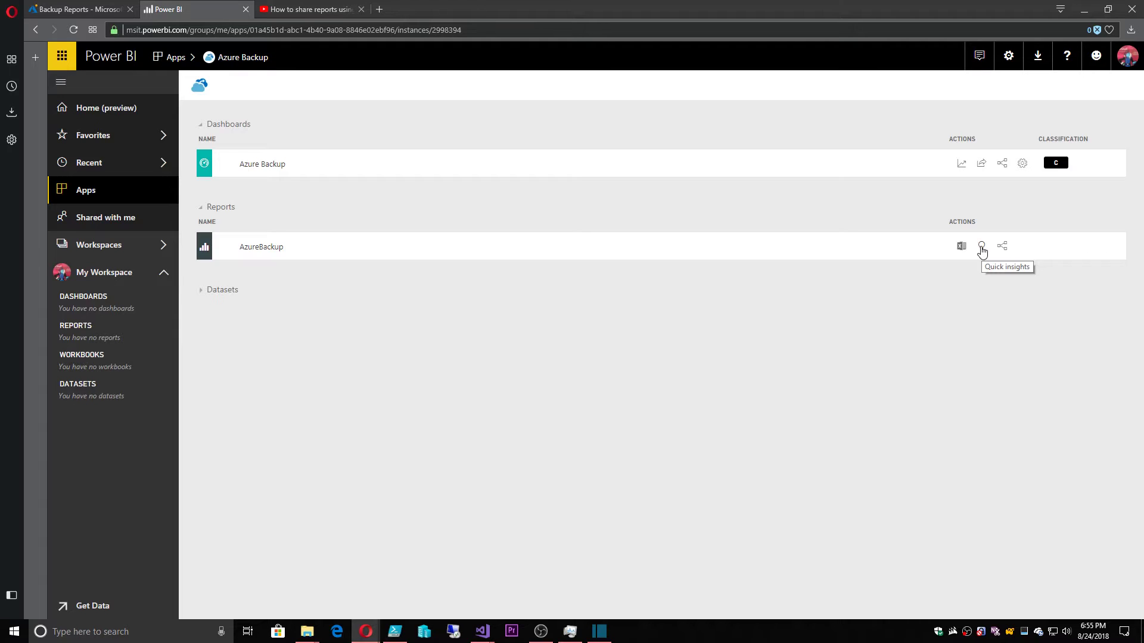
Generate Quick Insights for AzureBackup and view the backup duration correlation chart in focus mode
left_click(982, 249)
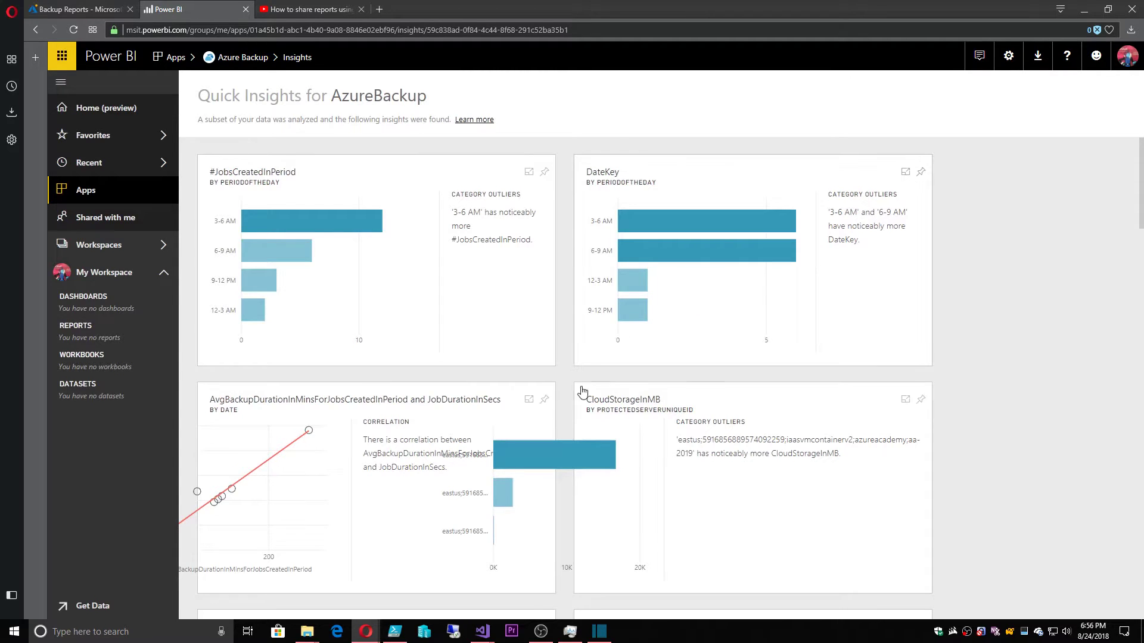
left_click(529, 399)
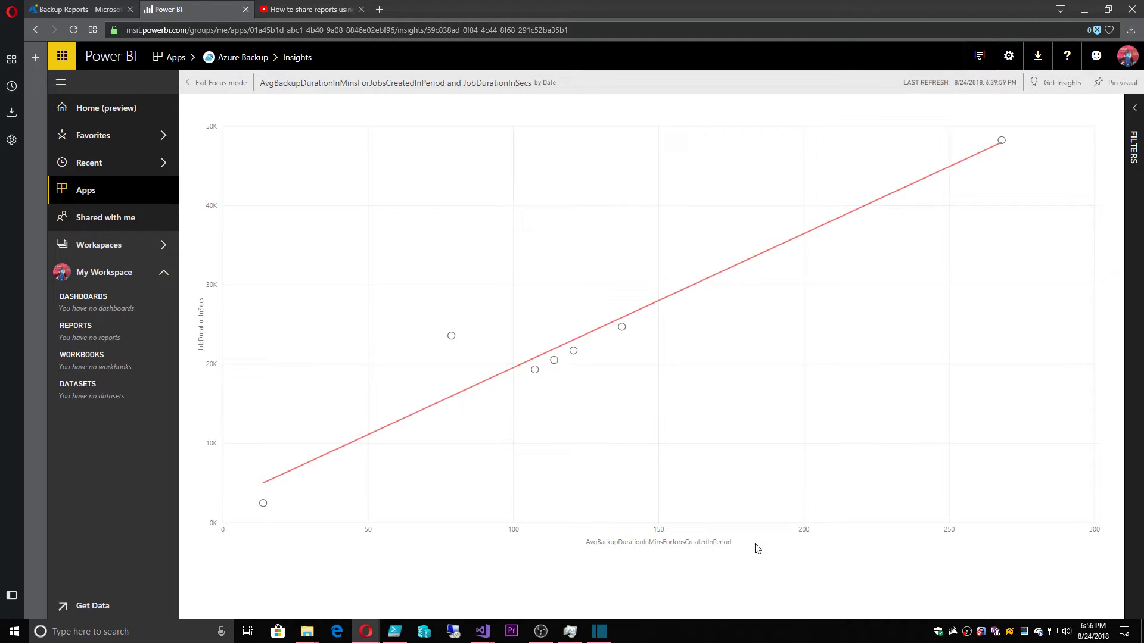
left_click(229, 83)
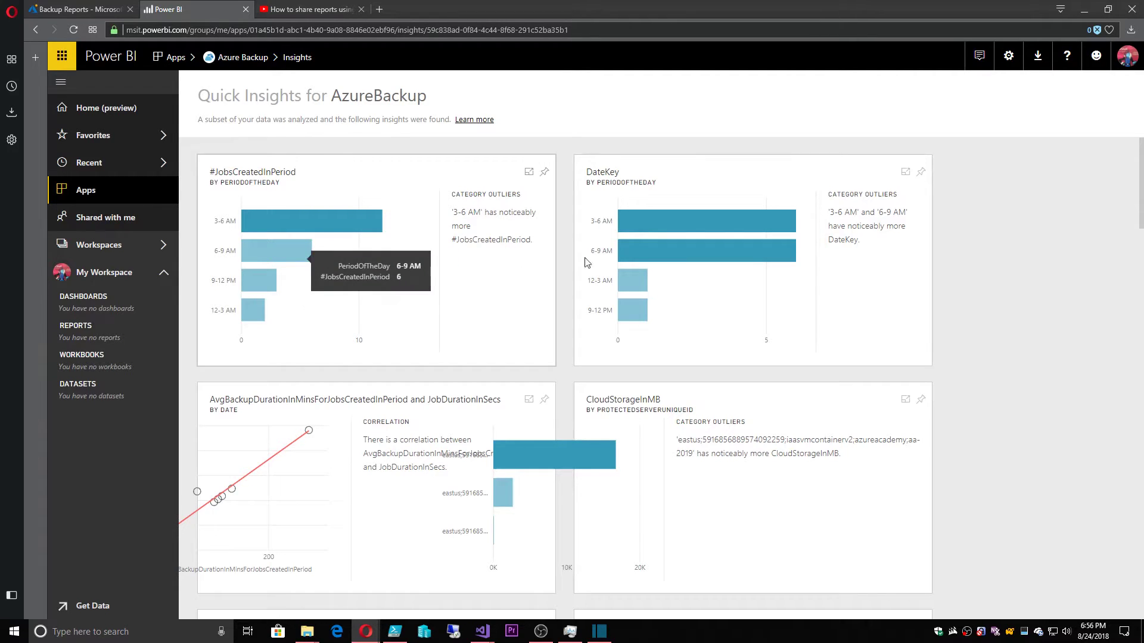
Browse further insights and view the Count of Calendar by TimeKey chart in focus mode
scroll(766, 323, "down", 3)
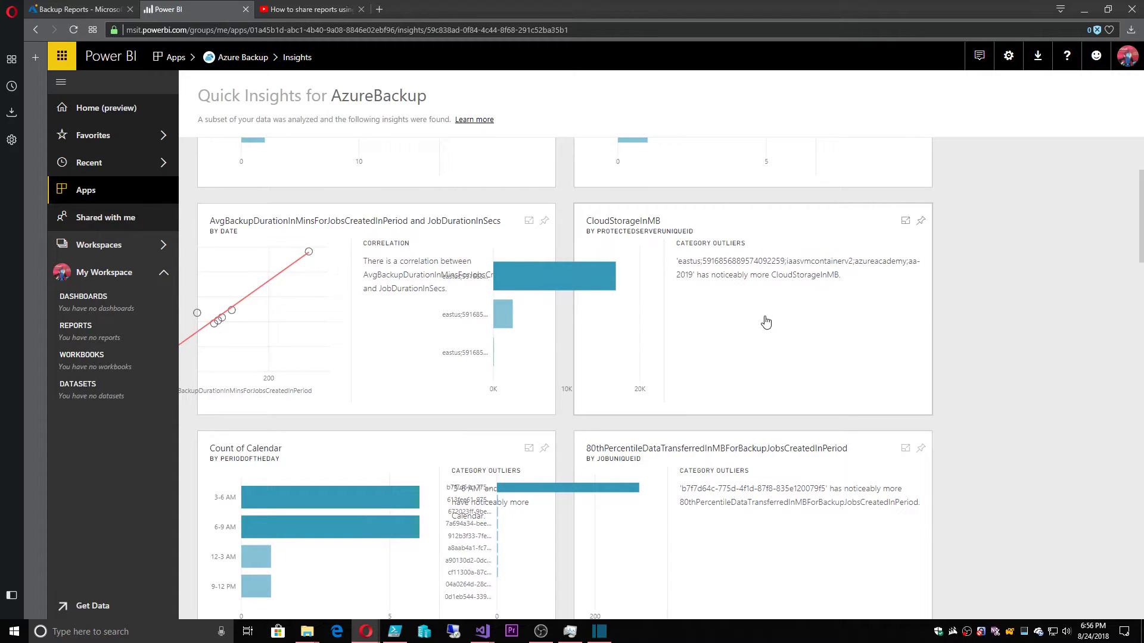
scroll(766, 322, "down", 4)
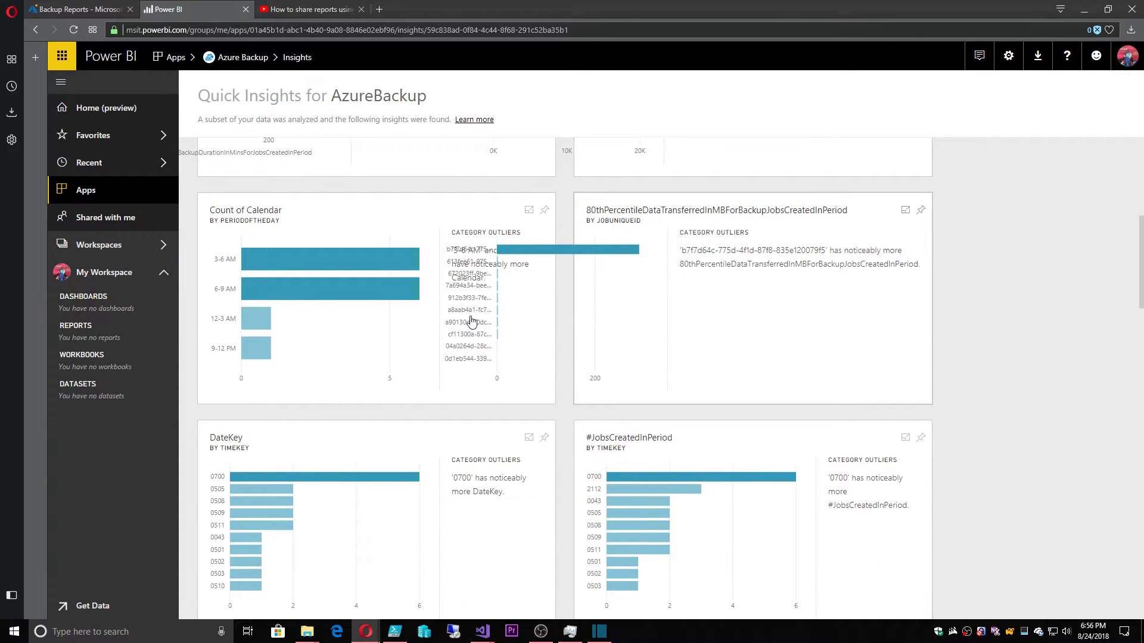
mouse_move(313, 268)
scroll(748, 380, "down", 1)
scroll(748, 380, "down", 5)
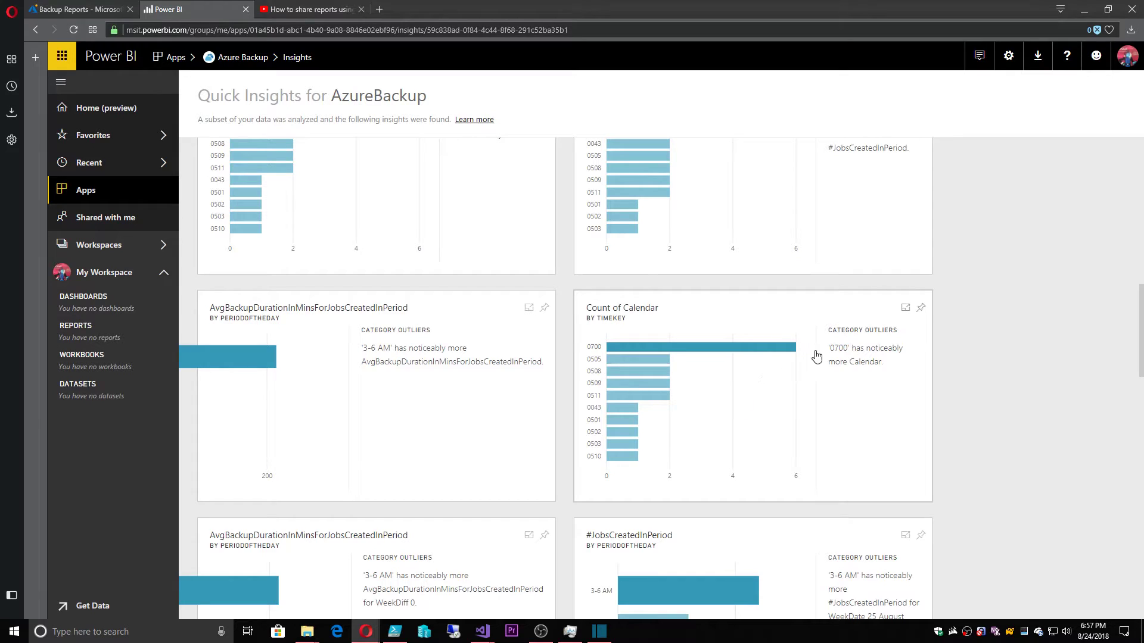
left_click(905, 309)
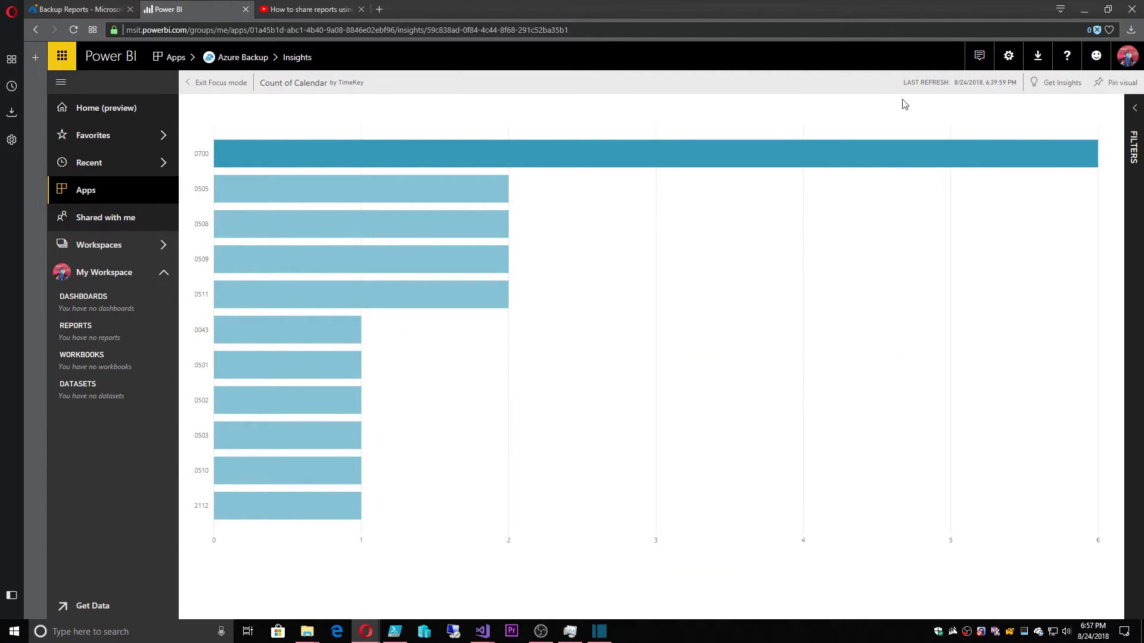
left_click(200, 83)
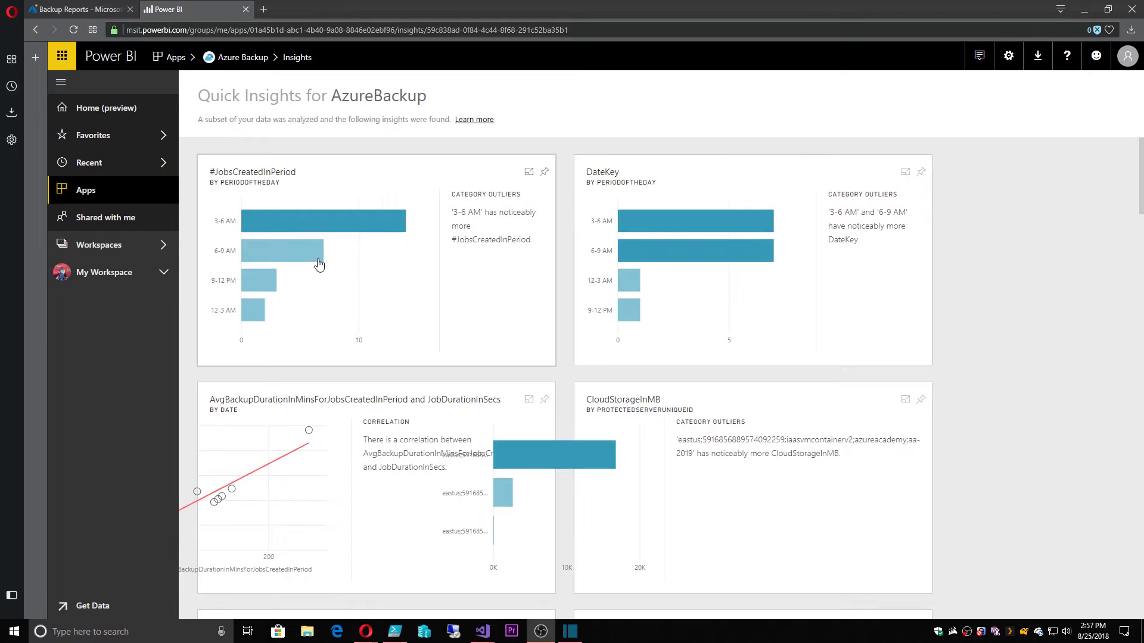
mouse_move(301, 238)
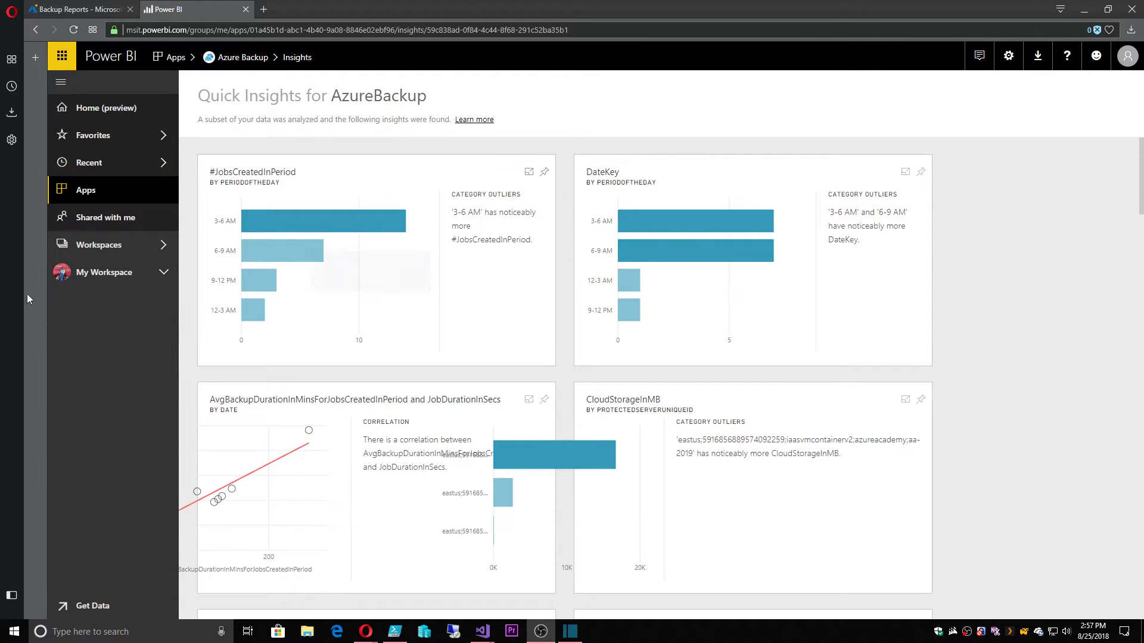
View the dashboard snapshot in the AA-BackupReport email, then maximise the Power BI dashboard window
key("alt+Tab")
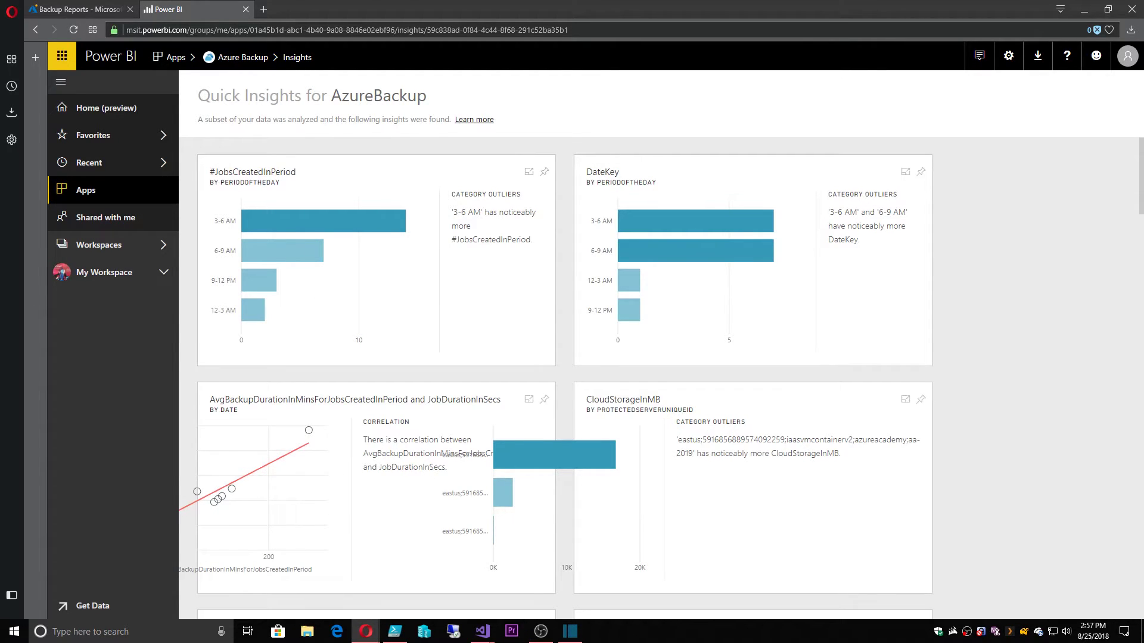
key("alt+Tab")
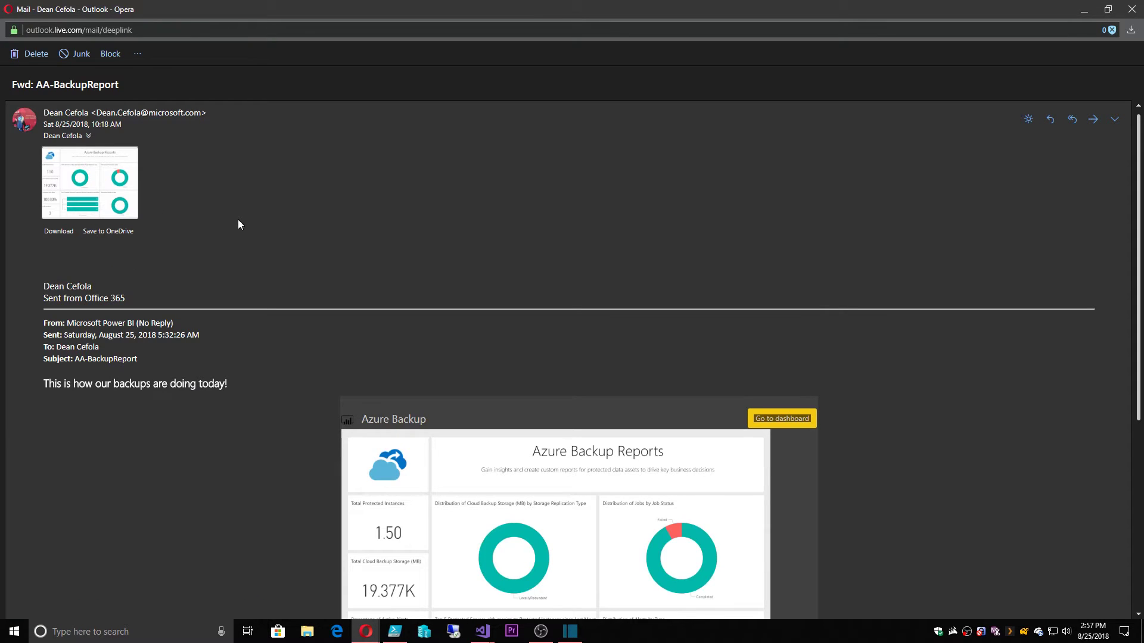
scroll(640, 295, "down", 5)
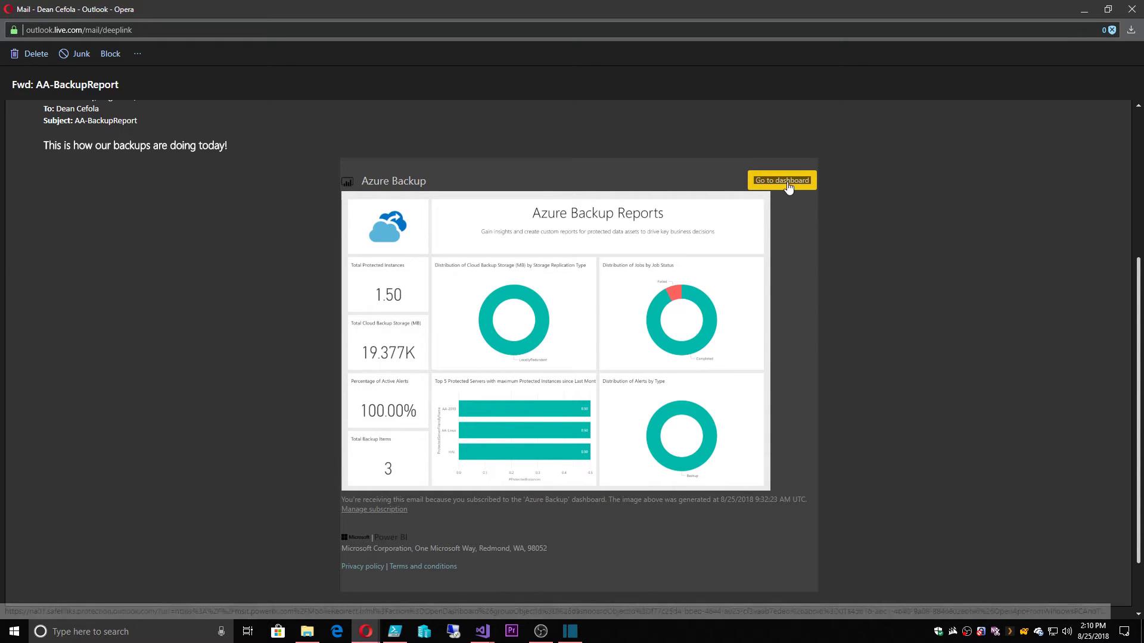
left_click(630, 316)
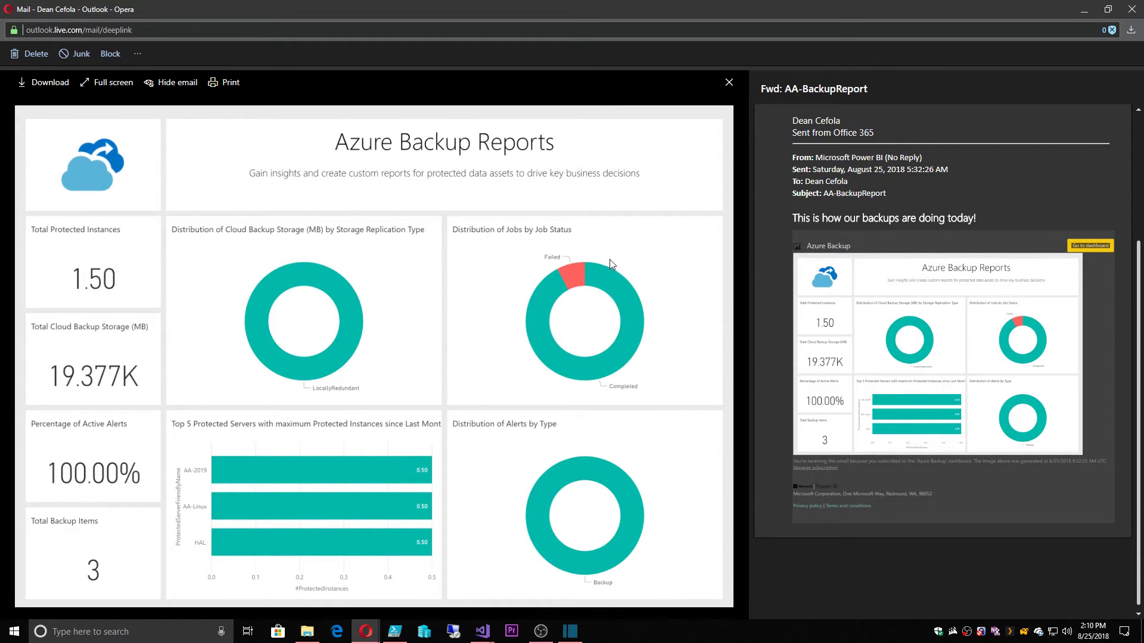
left_click(728, 82)
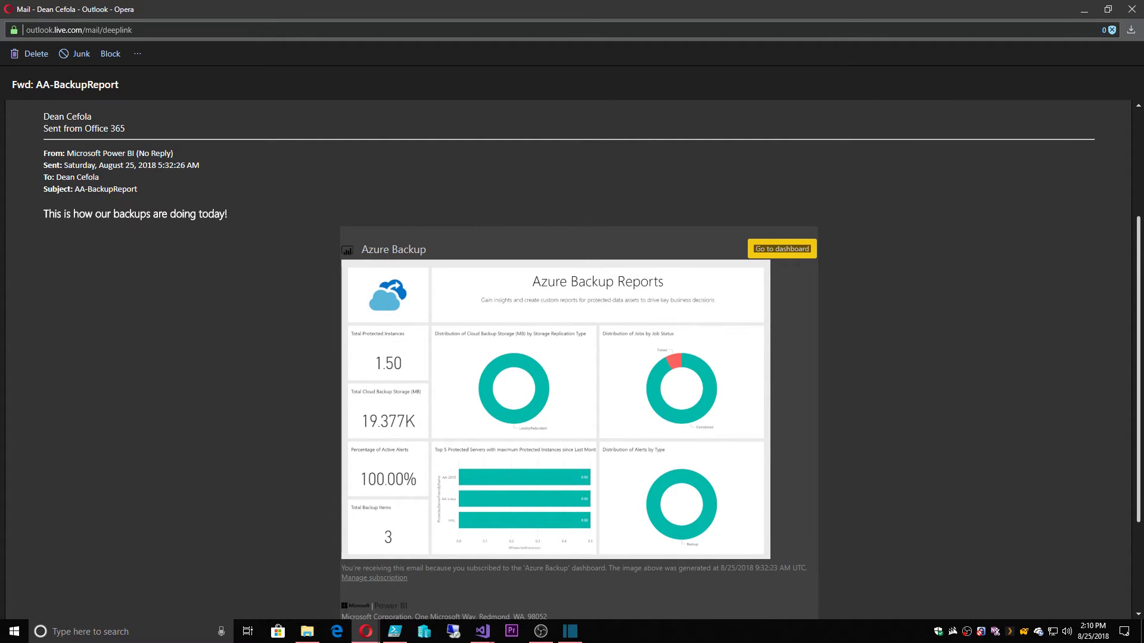
left_click_drag(457, 166, 500, 5)
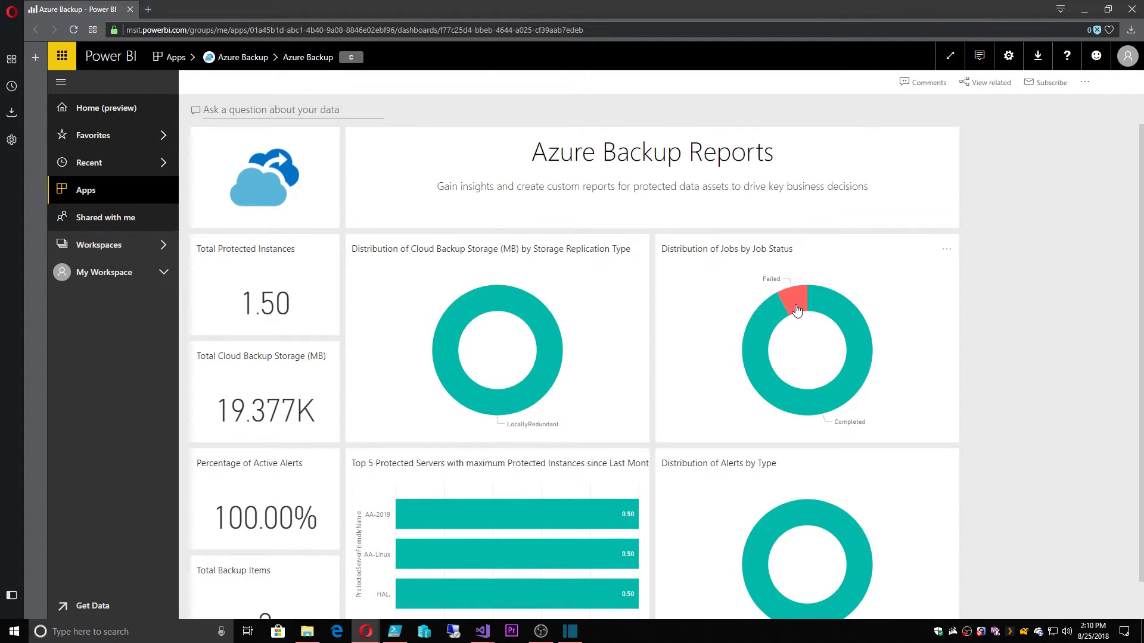
Filter the AzureBackup report to Failed jobs, check its Alerts page, then go to the Azure portal
left_click(797, 311)
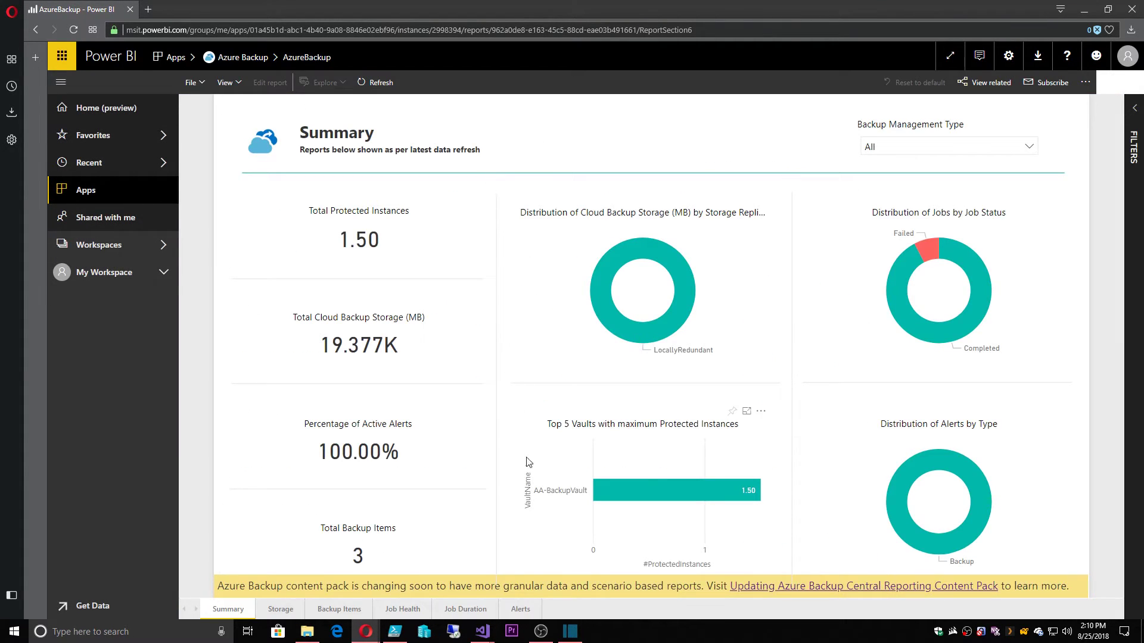
left_click(932, 252)
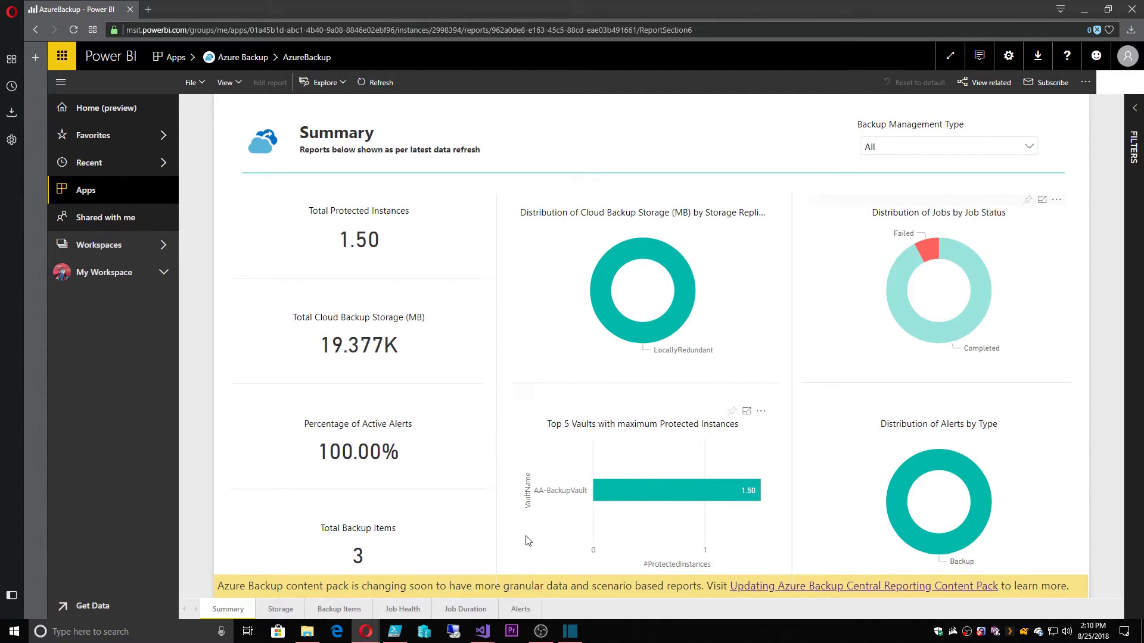
left_click(526, 613)
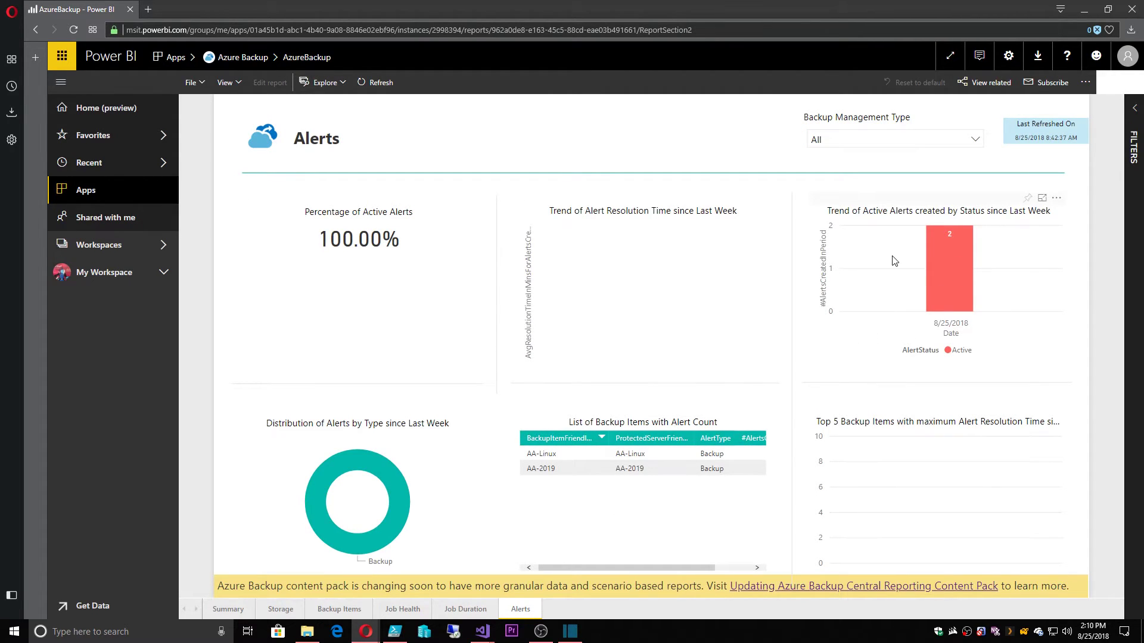
key("alt+Tab")
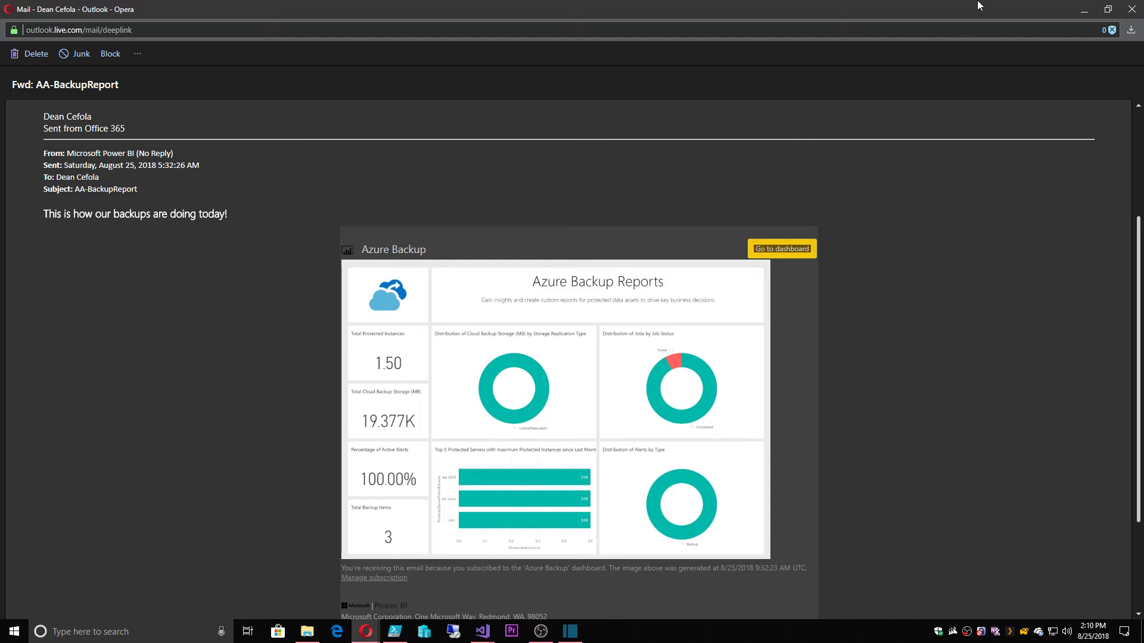
key("alt+Tab")
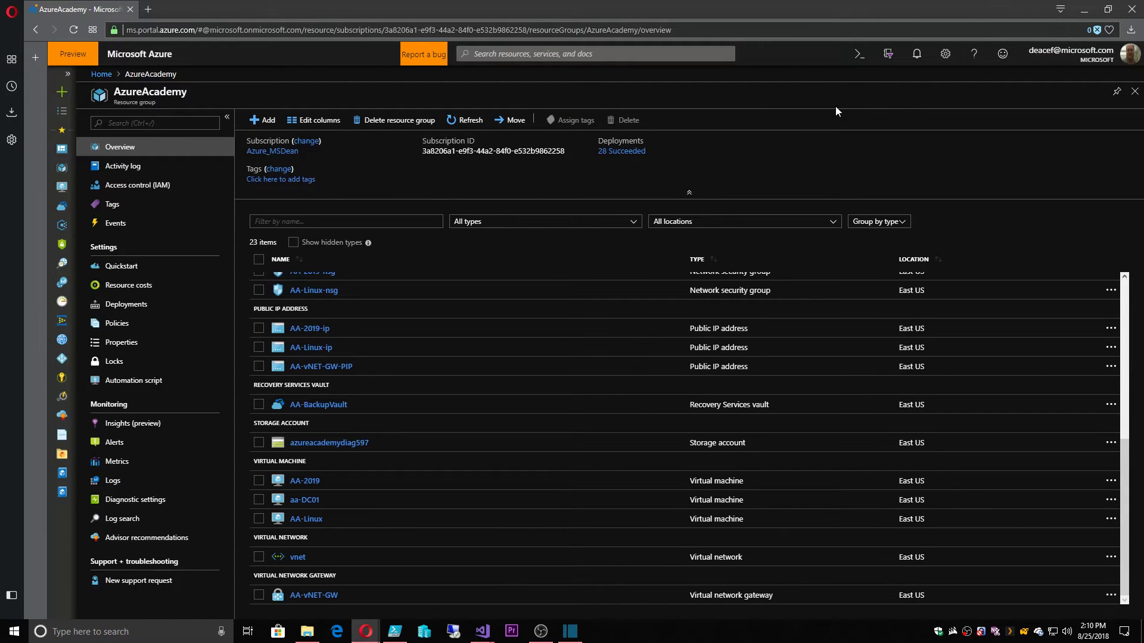
Open the failed AA-Linux job's details from AA-BackupVault's Backup Jobs list
left_click(316, 405)
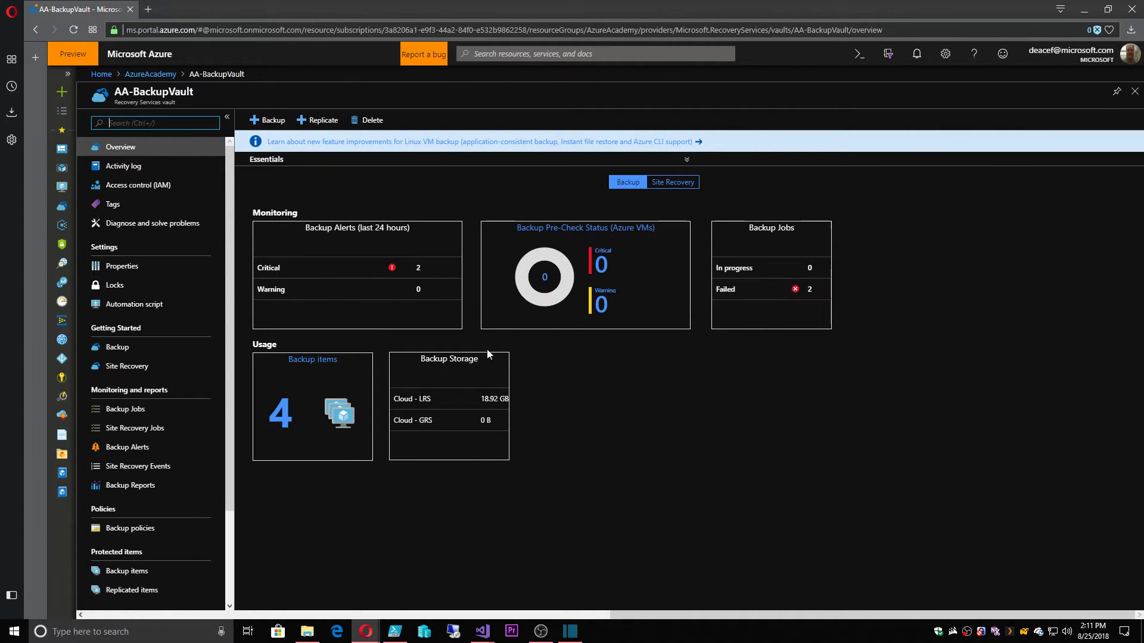
left_click(130, 410)
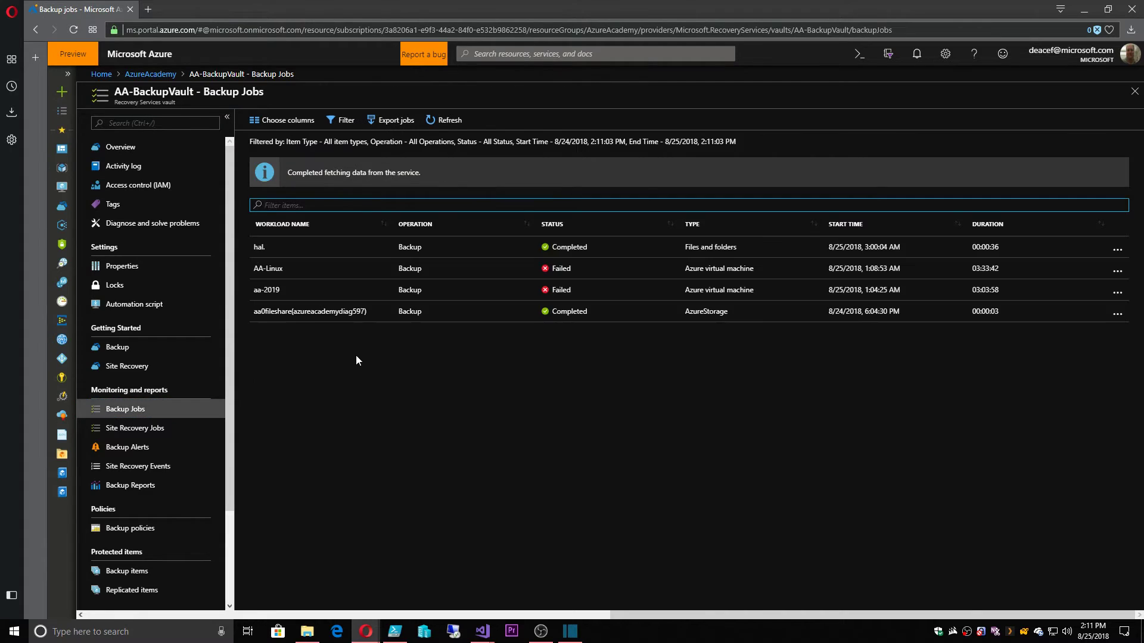
left_click(276, 269)
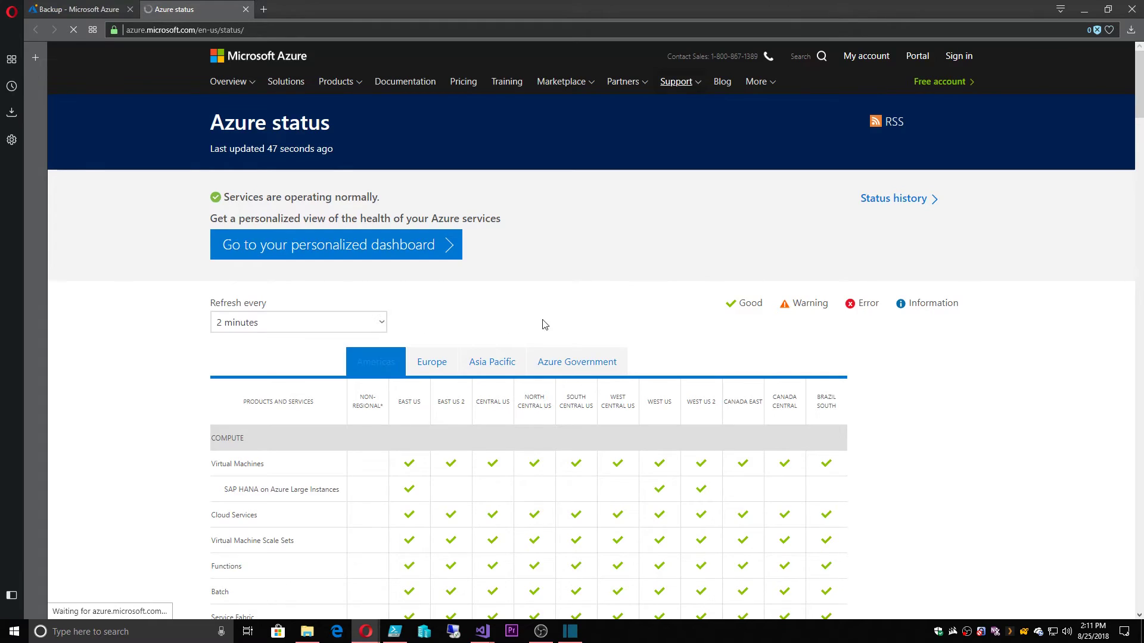
Scroll through the Azure status grid to check availability of every listed service
scroll(625, 326, "down", 3)
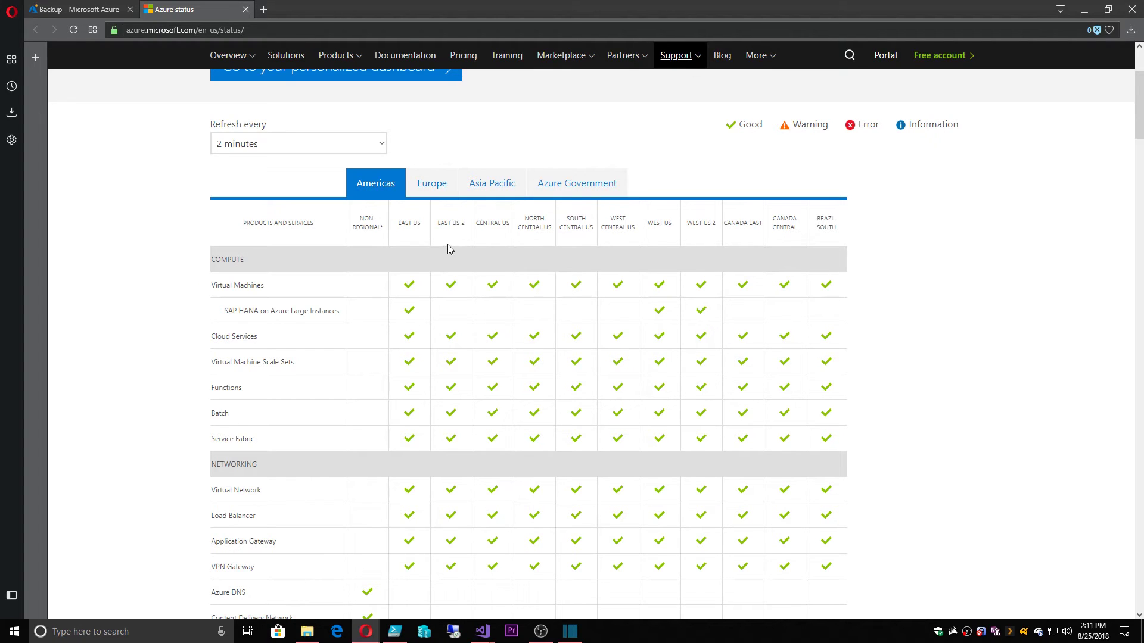
scroll(451, 280, "down", 2)
scroll(451, 281, "down", 6)
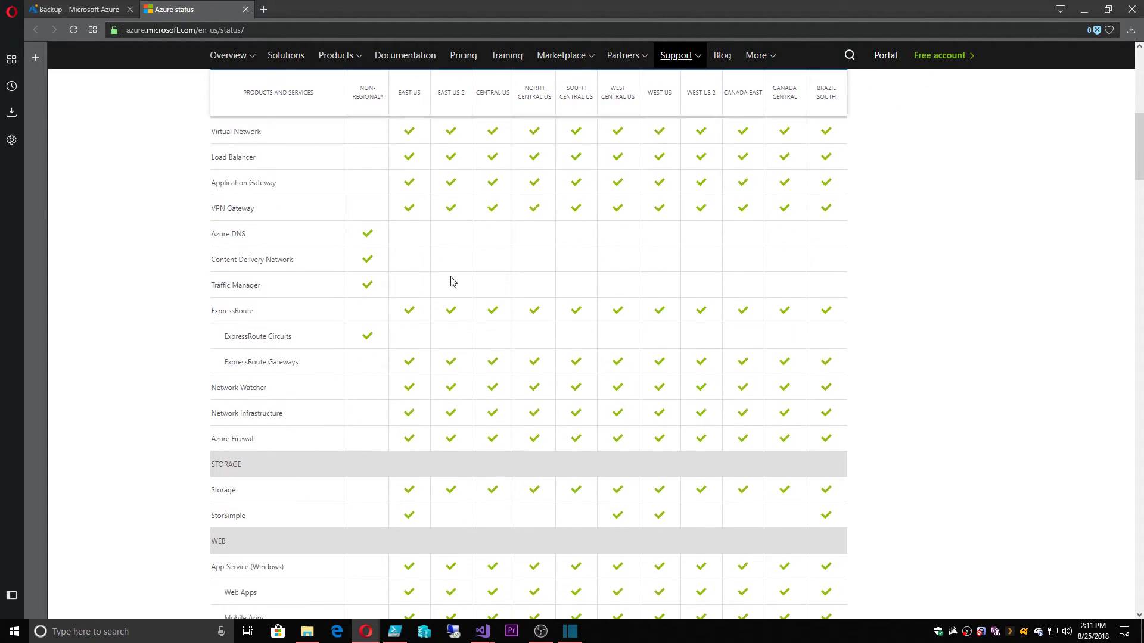
scroll(451, 281, "down", 8)
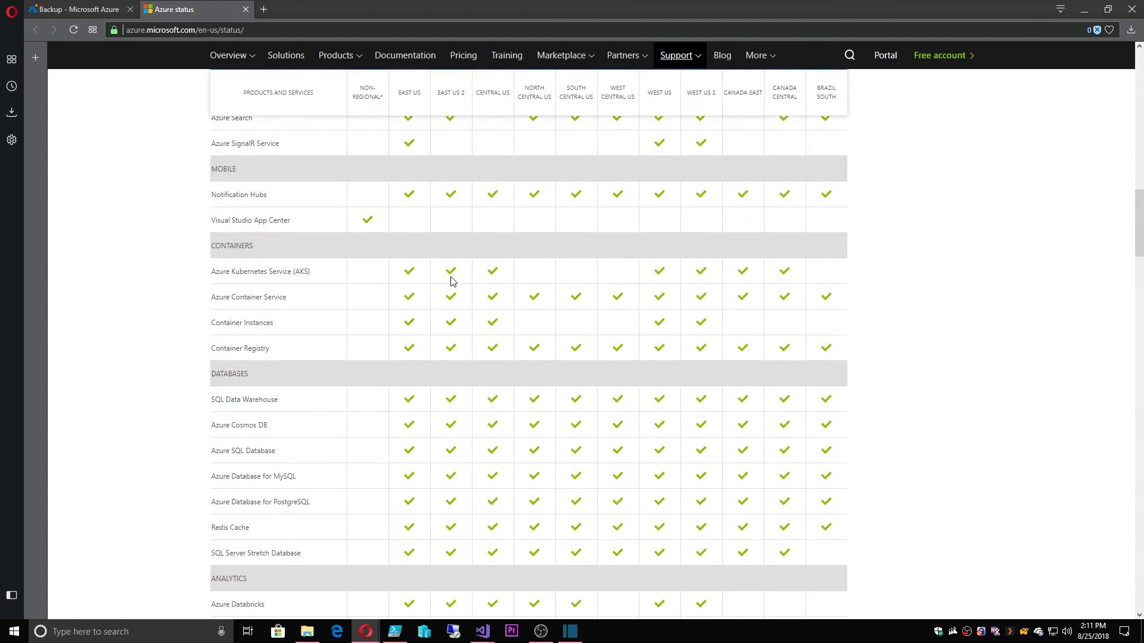
scroll(450, 281, "down", 10)
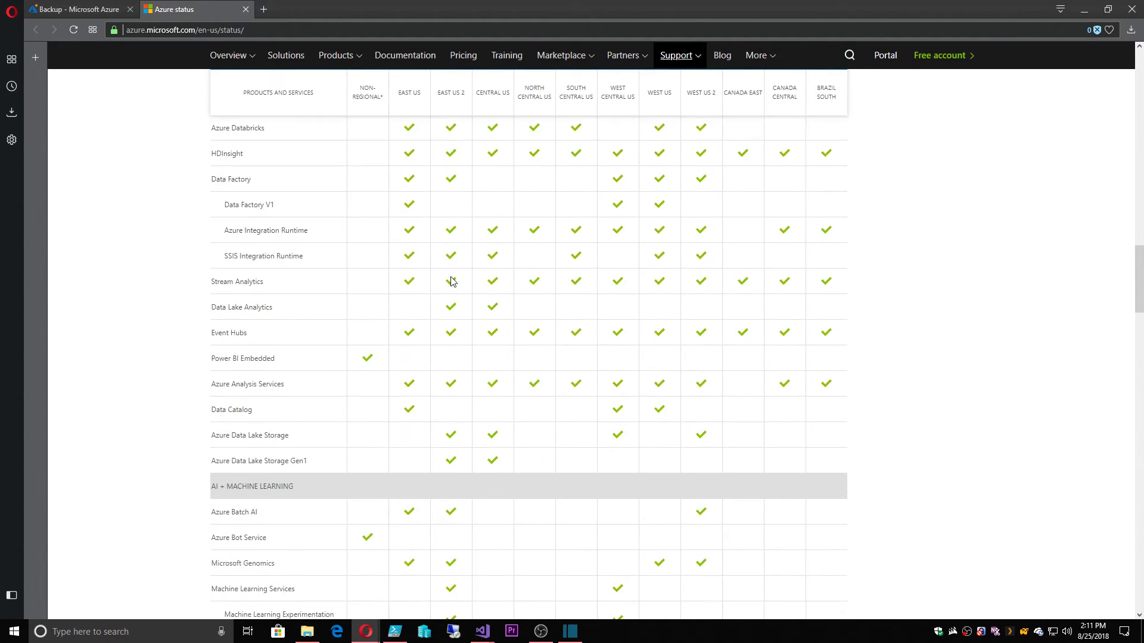
scroll(451, 282, "down", 20)
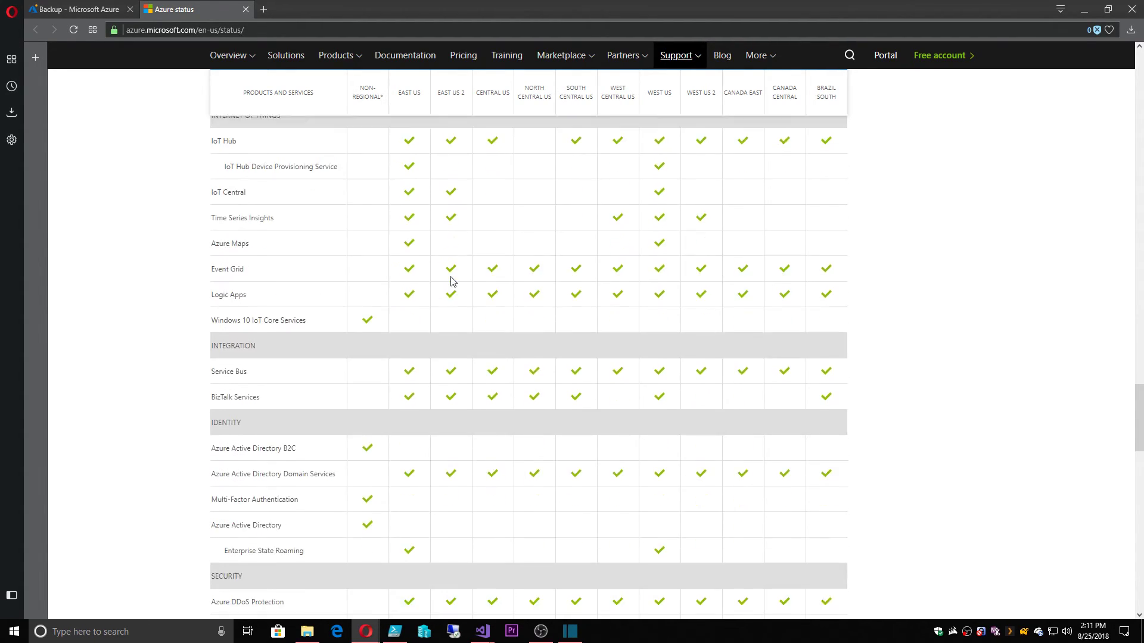
scroll(451, 281, "down", 6)
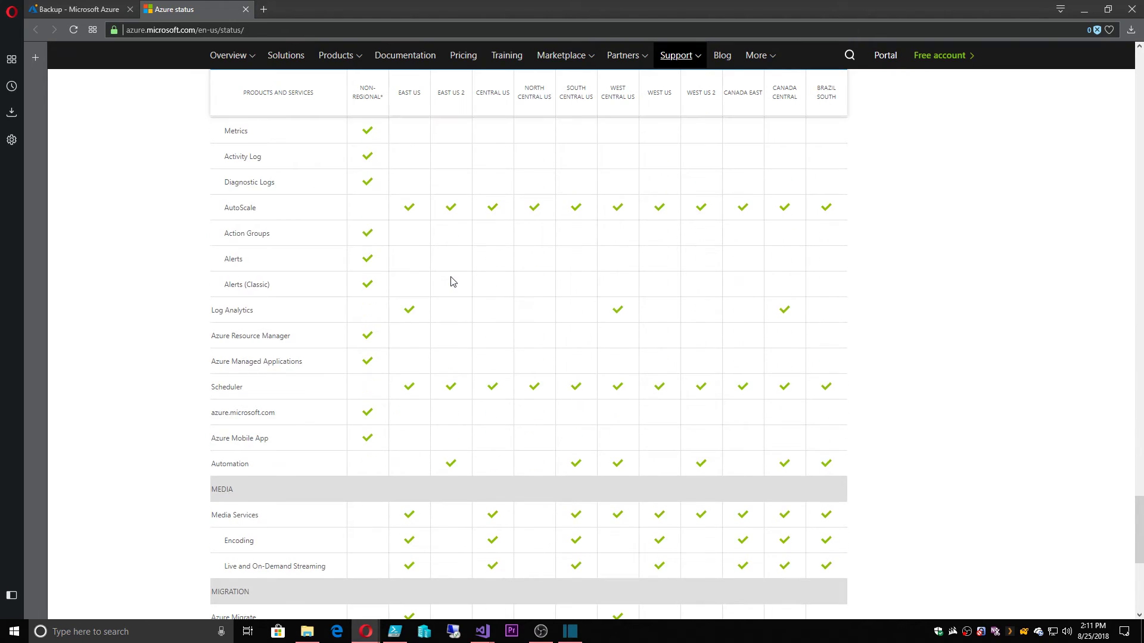
Back in AA-BackupVault, review the AA-Linux backup failure in Backup Alerts
left_click(246, 9)
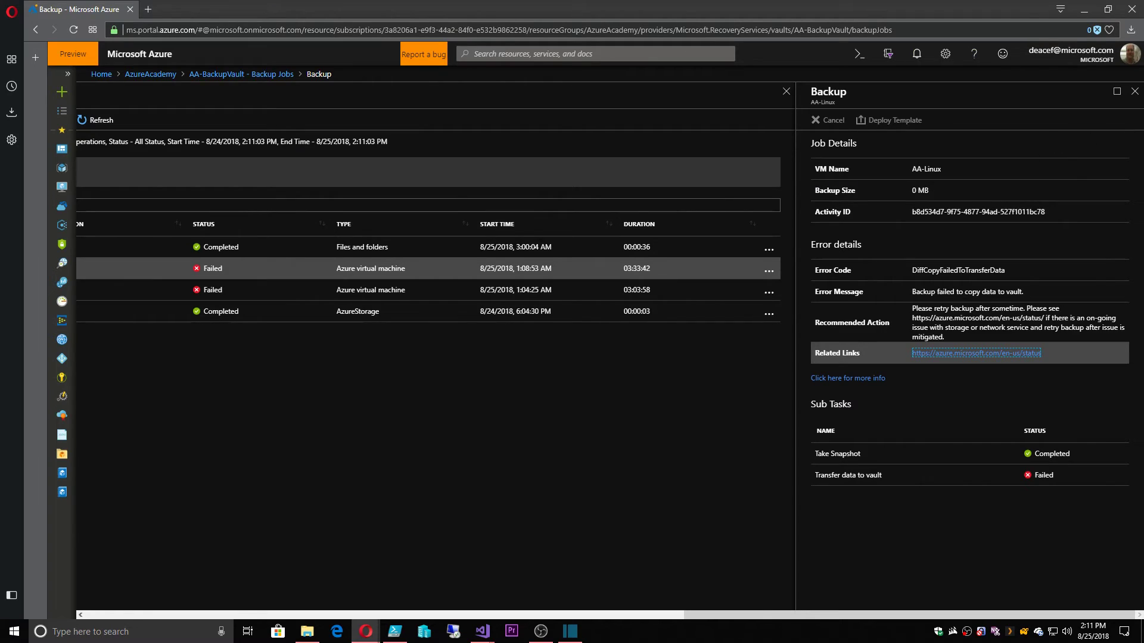
left_click(1134, 91)
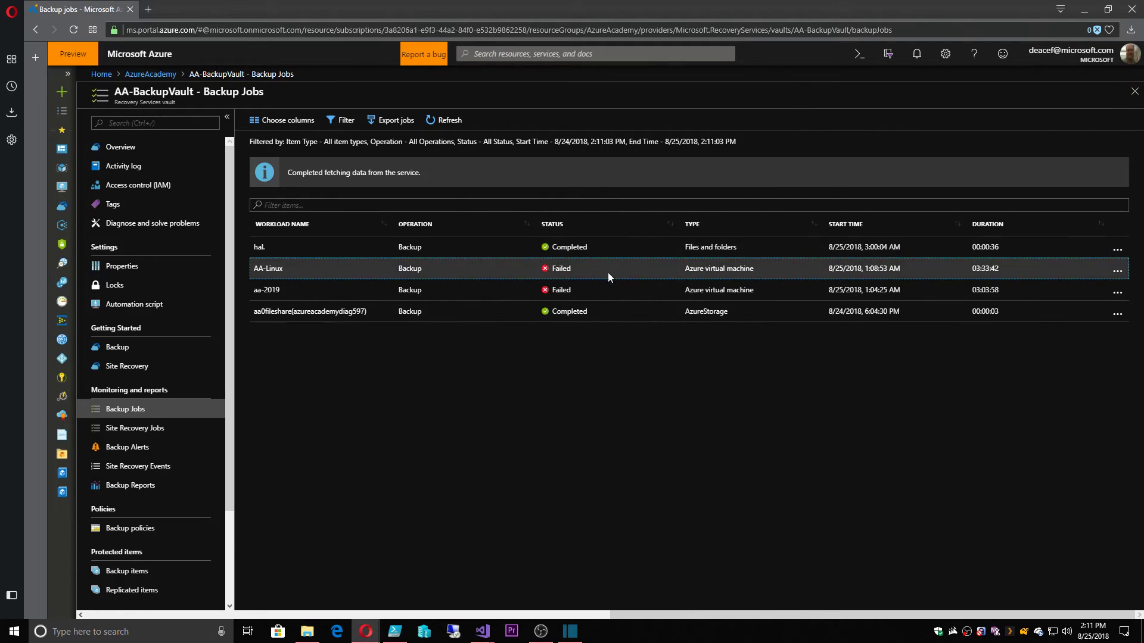
left_click(120, 450)
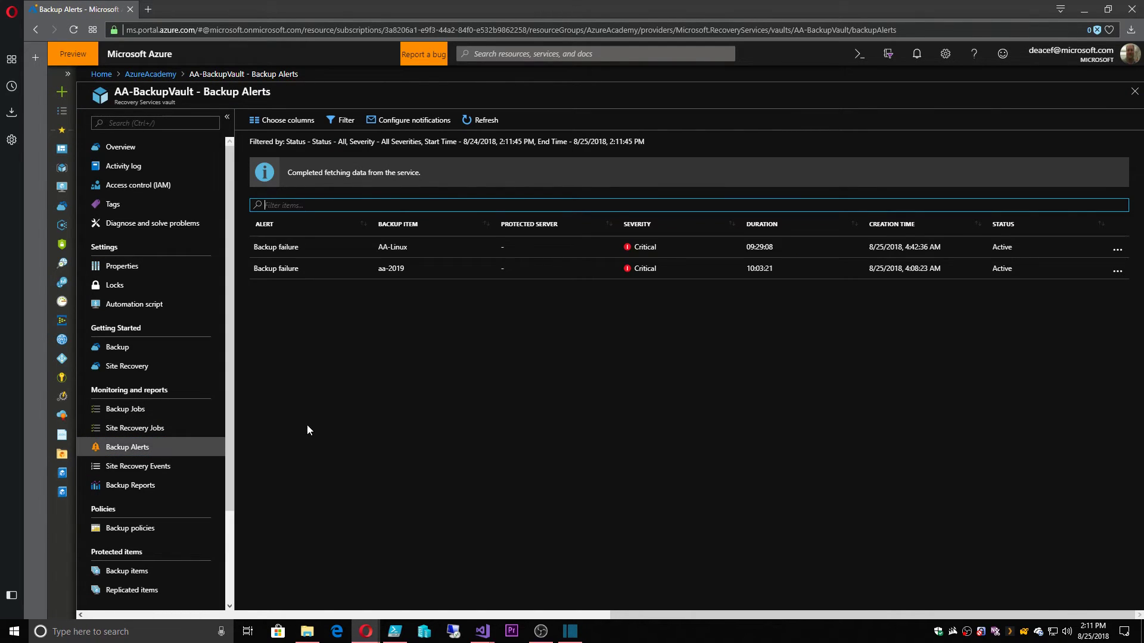
left_click(385, 247)
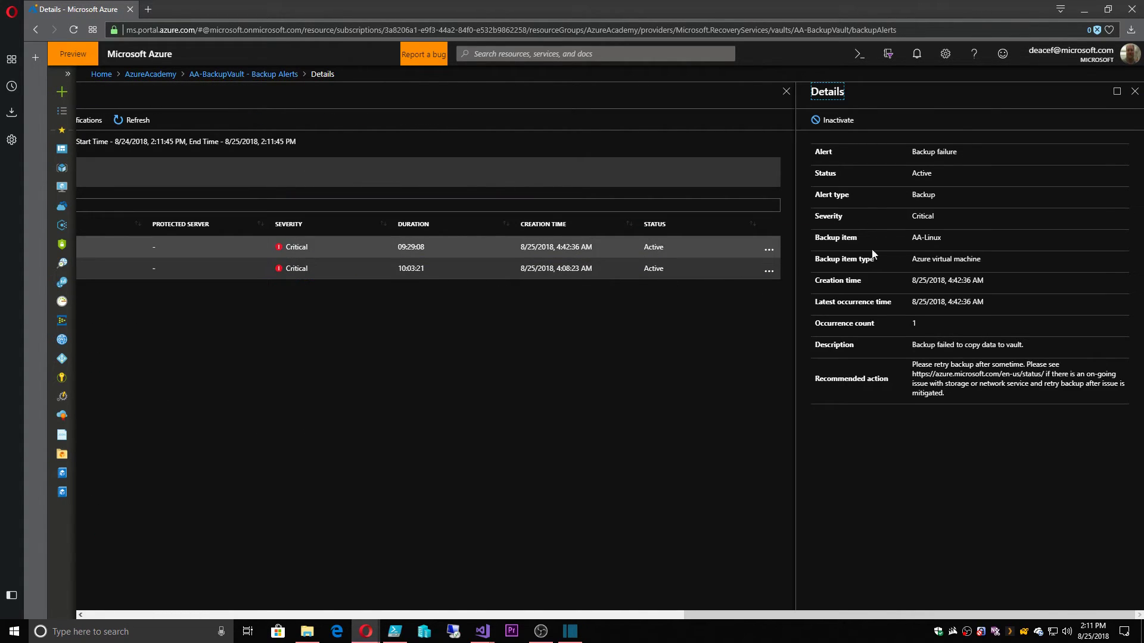
left_click(1134, 91)
Turn on per-alert email notifications for Critical and Warning alerts to the admin's address and save
left_click(403, 119)
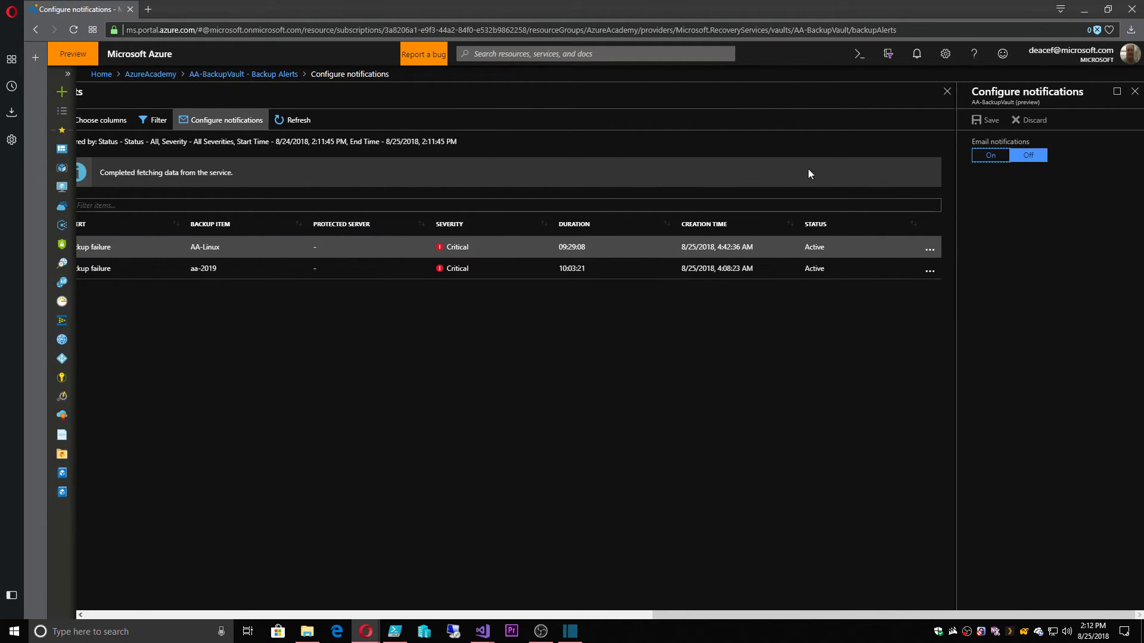
left_click(991, 155)
left_click(1016, 199)
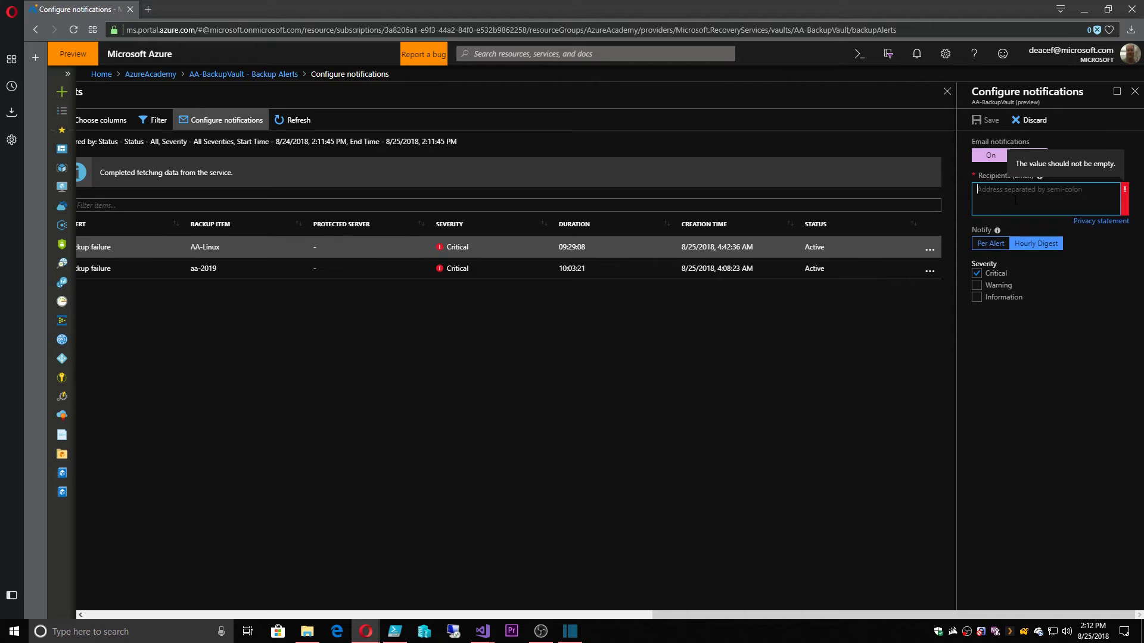
key("Tab")
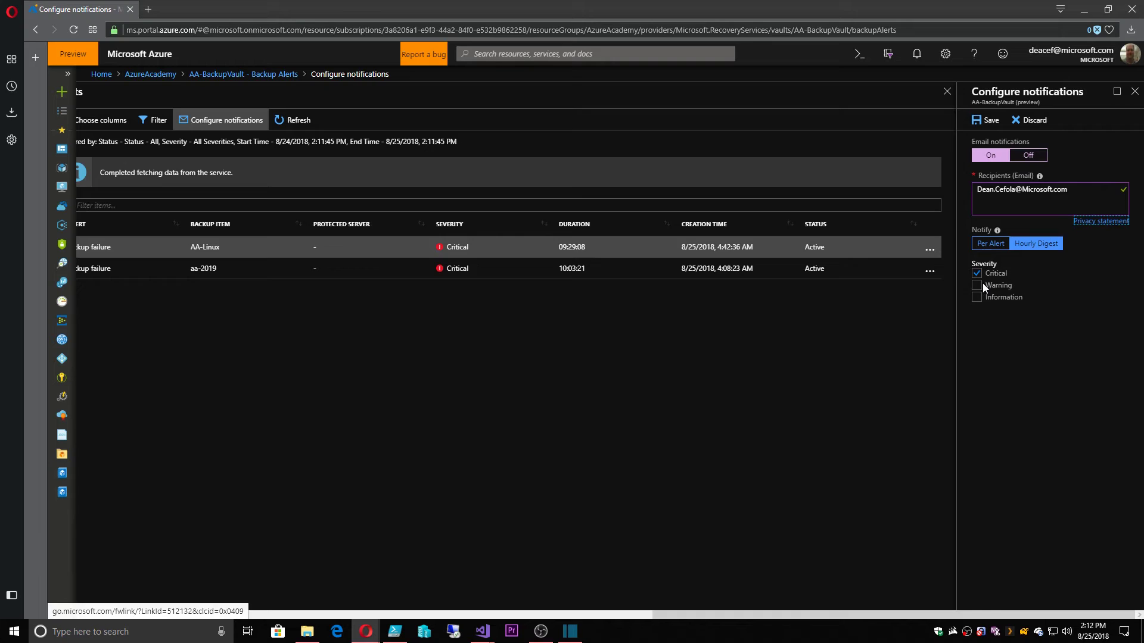
left_click(981, 284)
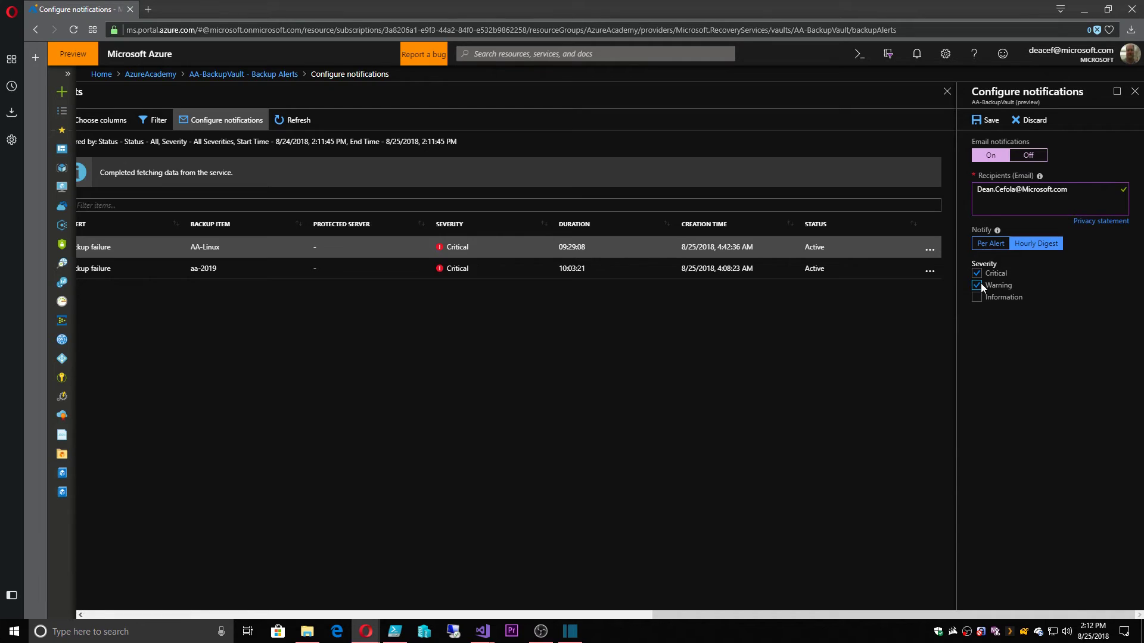
left_click(992, 244)
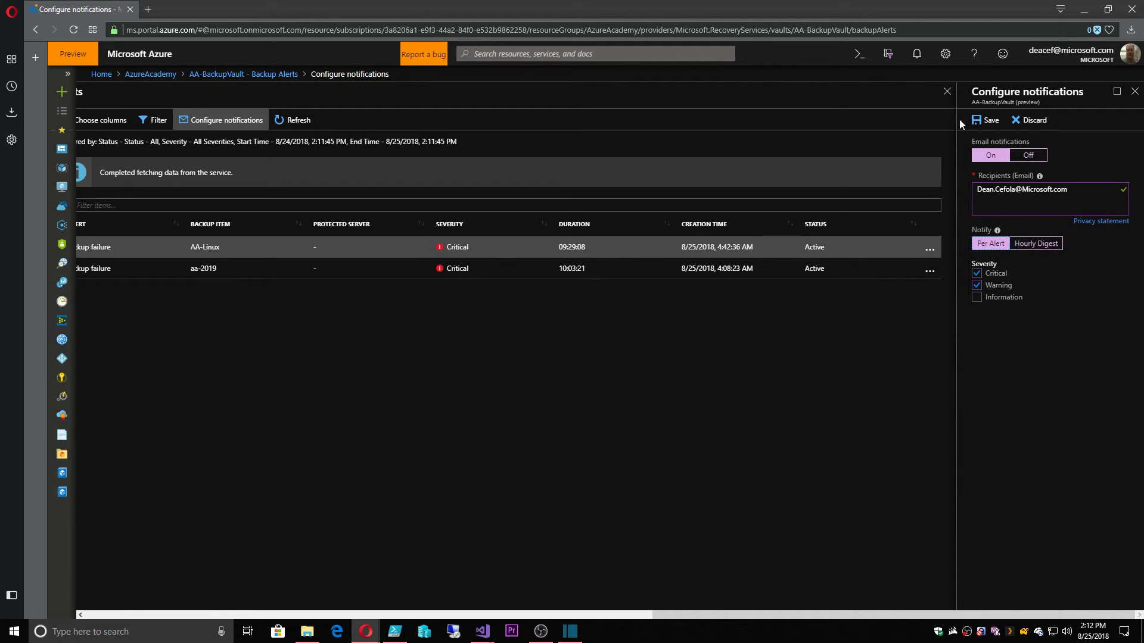
left_click(987, 120)
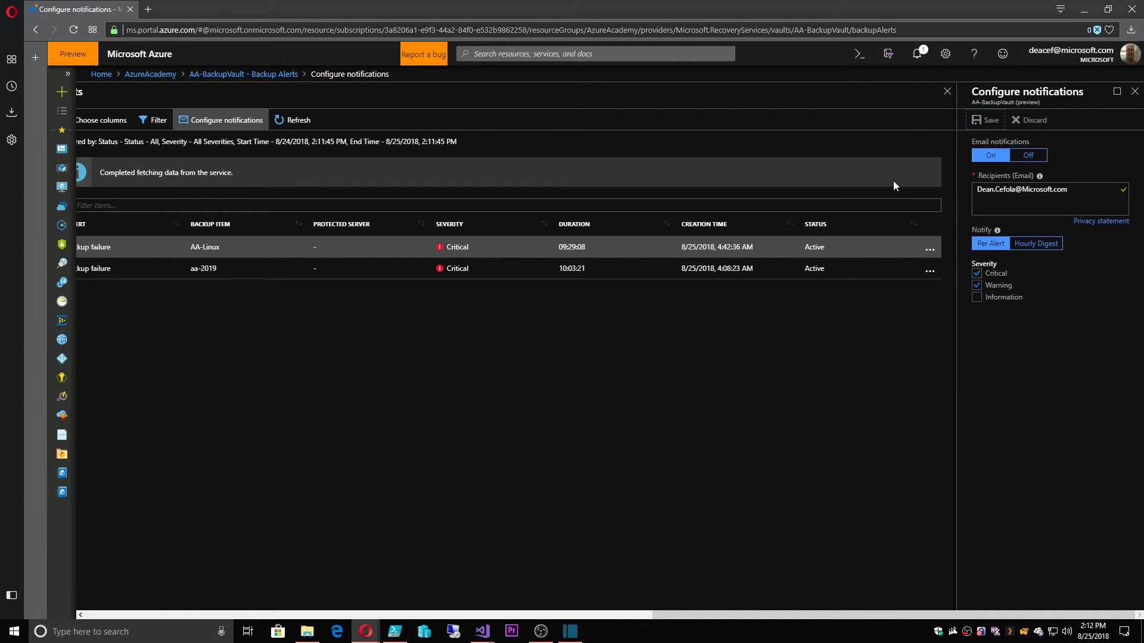
left_click(917, 54)
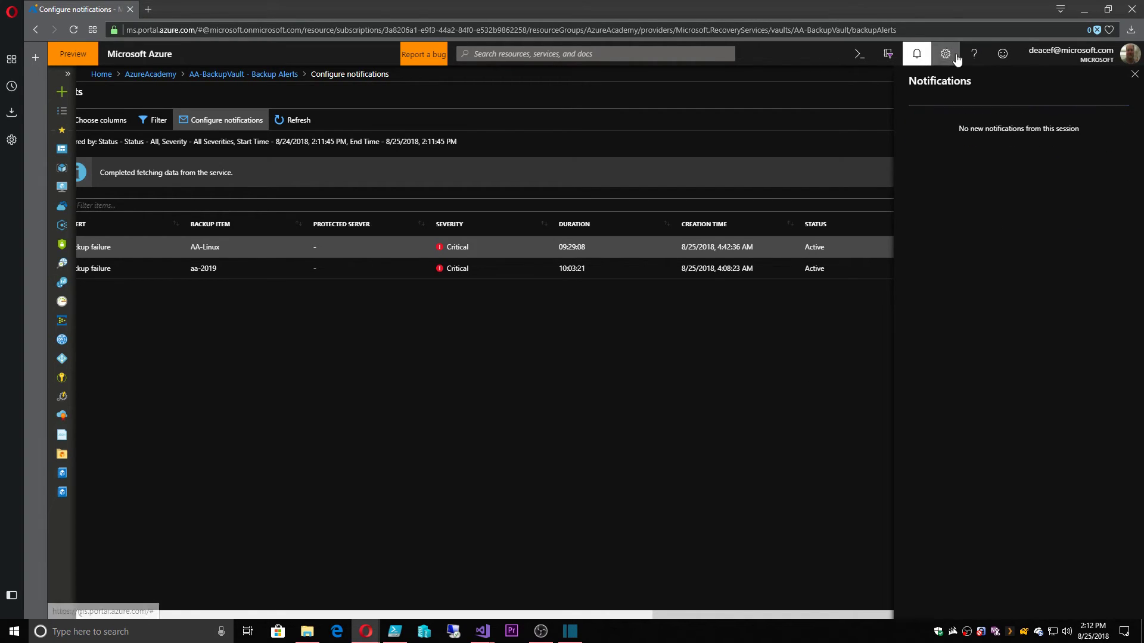
left_click(917, 53)
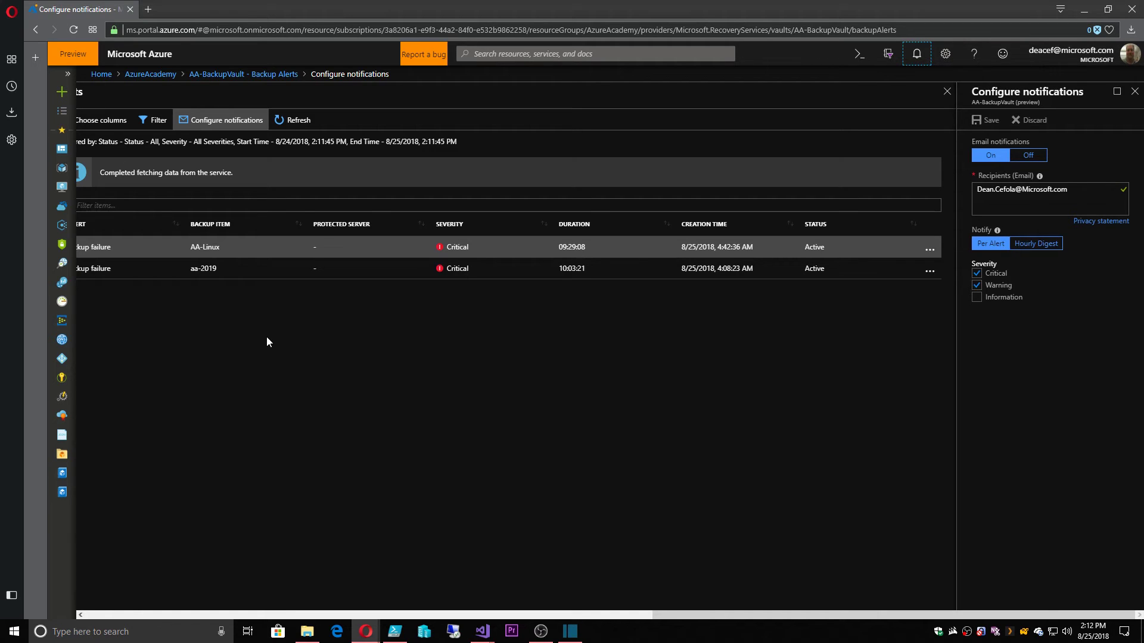
Maximize the forwarded Azure backup alert confirmation email and scroll through its body
left_click(447, 616)
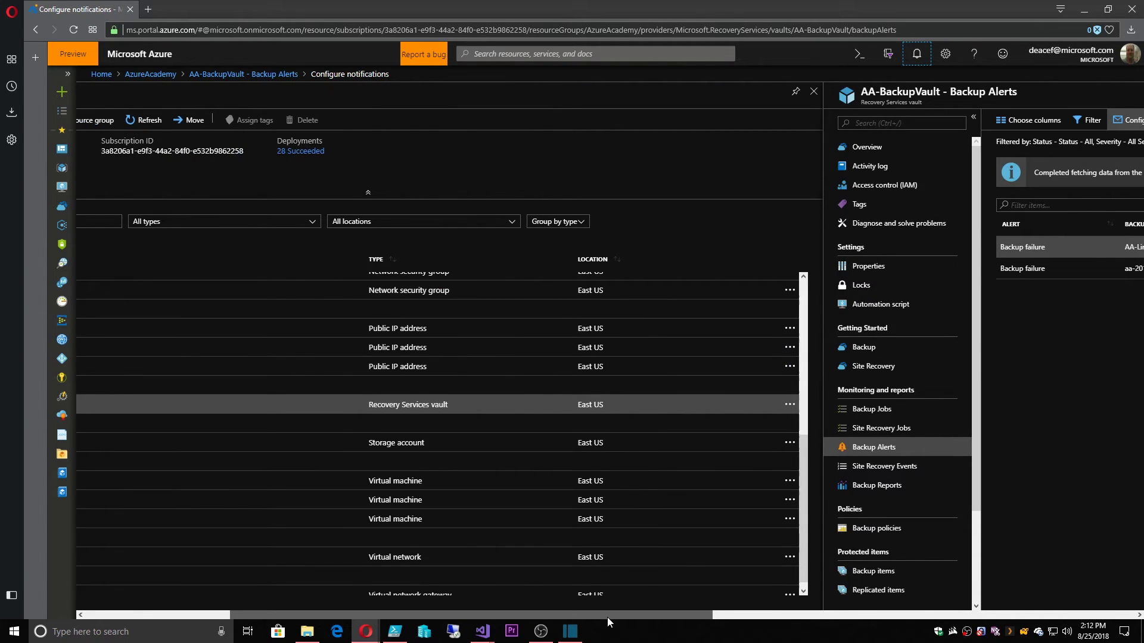
left_click_drag(607, 617, 815, 619)
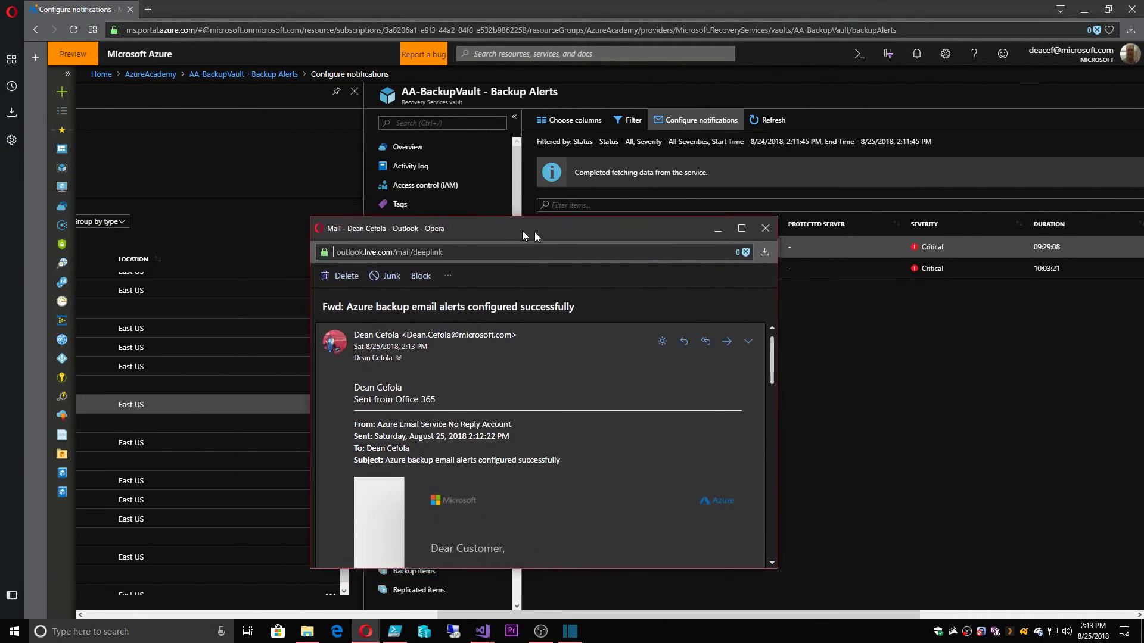
double_click(583, 149)
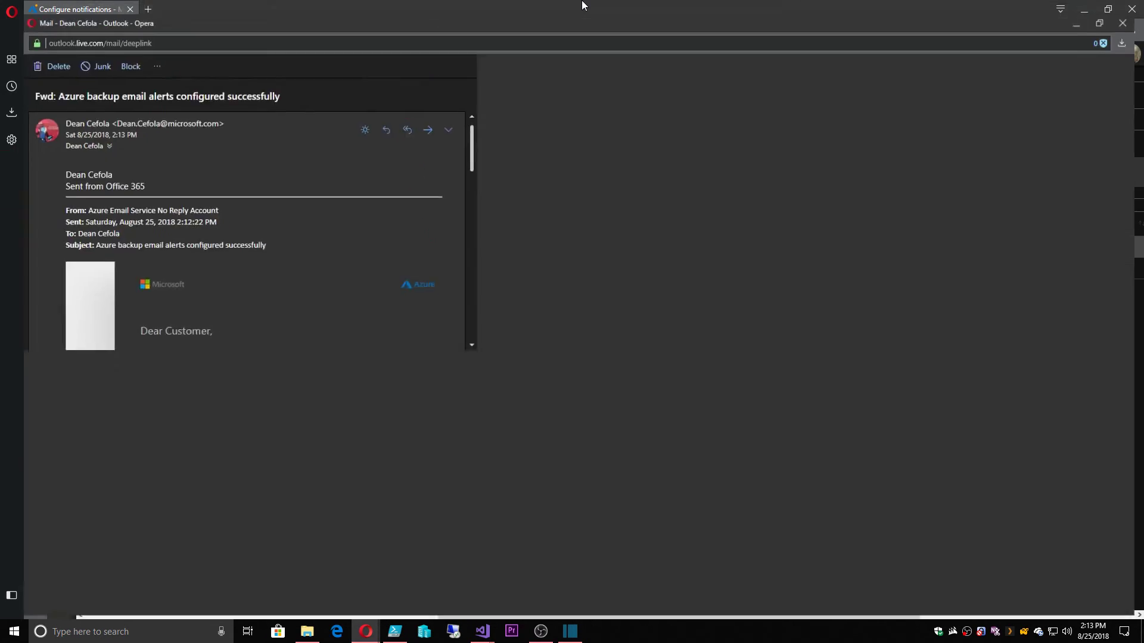
scroll(413, 194, "down", 2)
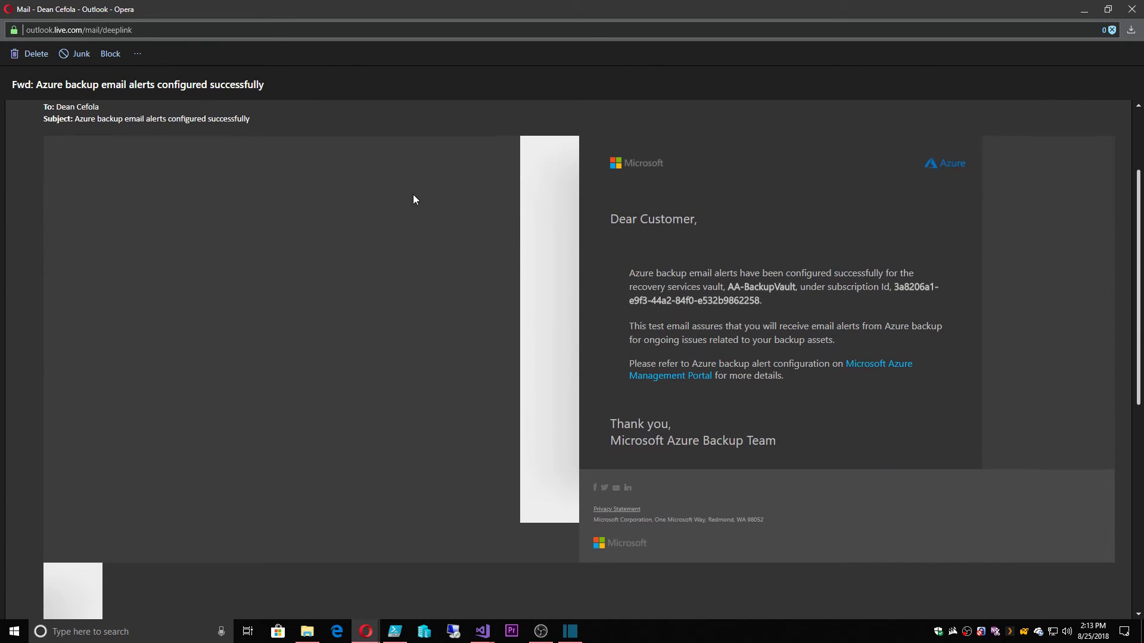
scroll(412, 194, "up", 2)
scroll(716, 285, "down", 2)
Highlight the vault name AA-BackupVault and the subscription ID sentence in the email
left_click_drag(727, 287, 810, 288)
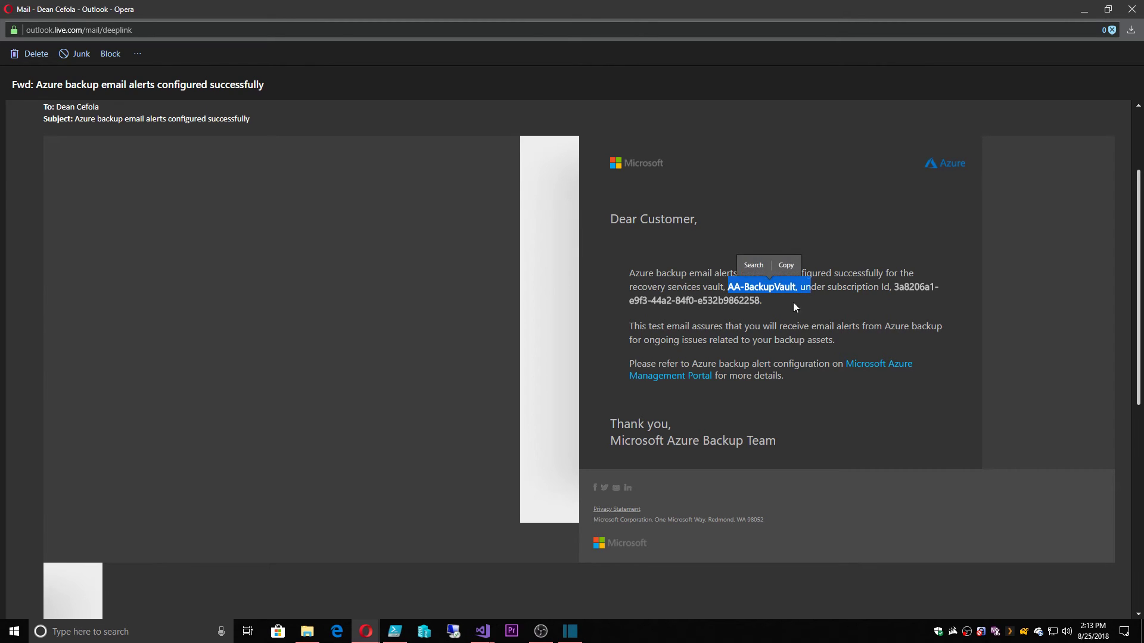
left_click_drag(884, 287, 929, 308)
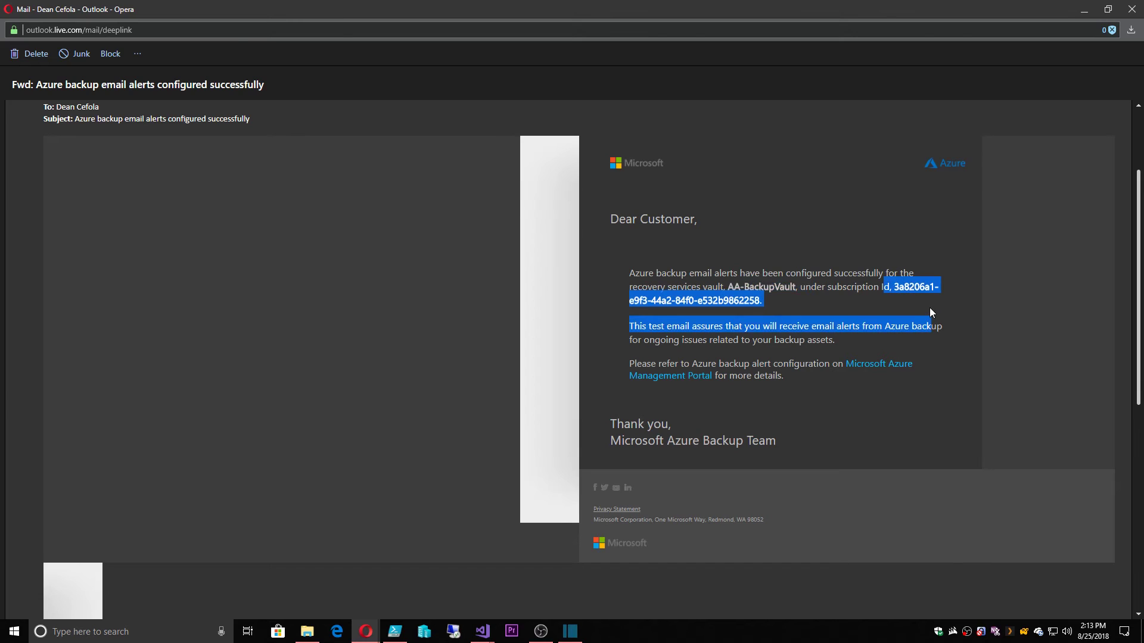
left_click(803, 321)
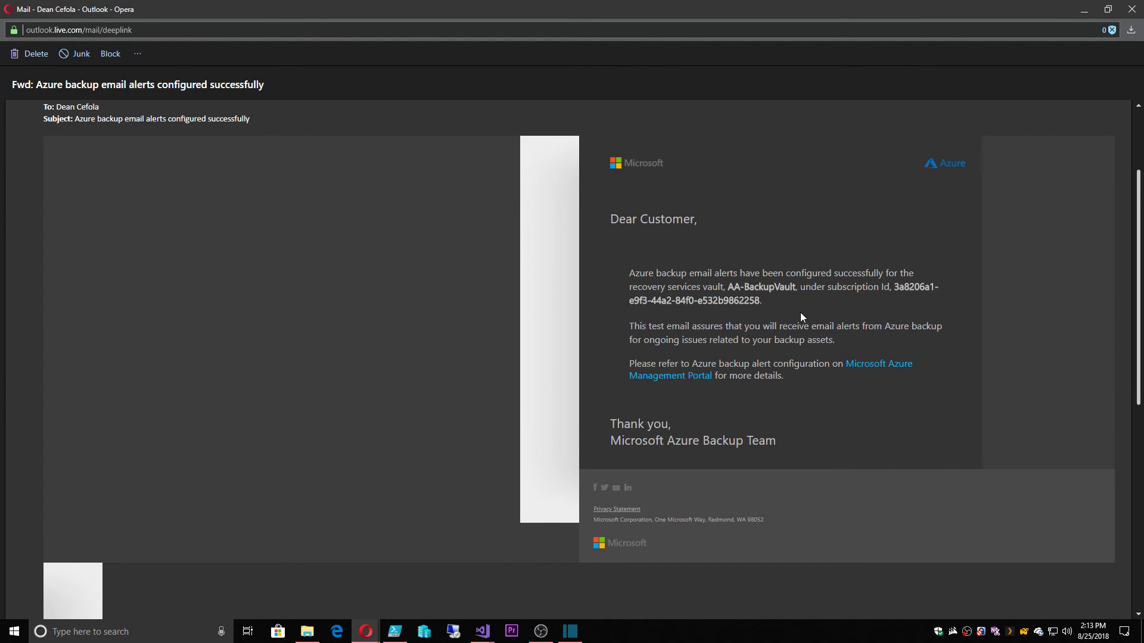
left_click_drag(724, 288, 810, 289)
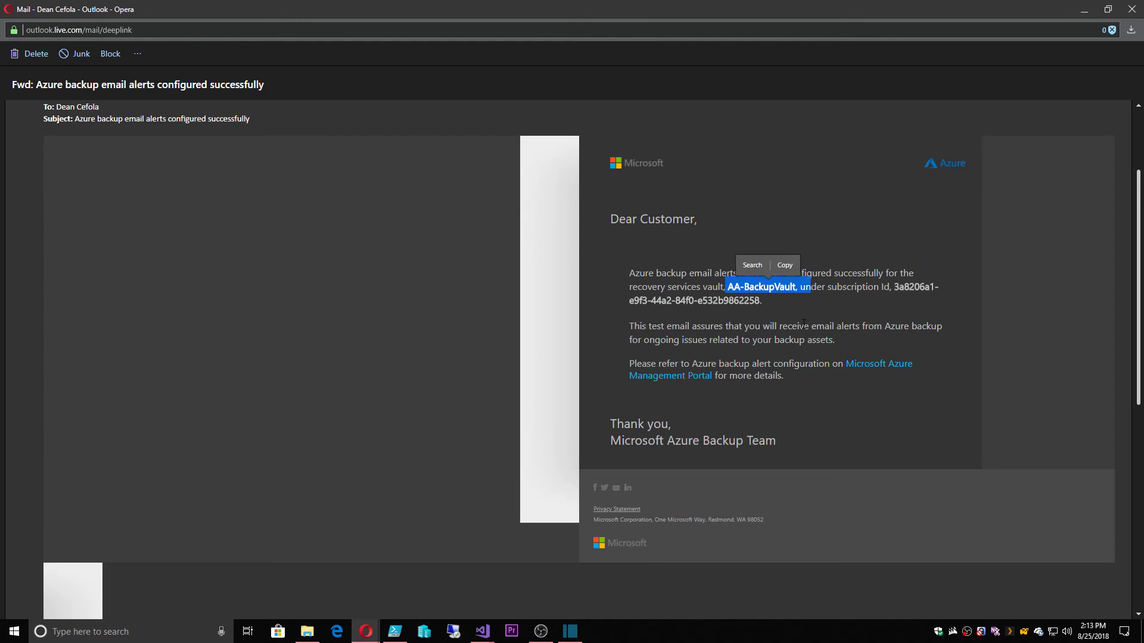
left_click(813, 309)
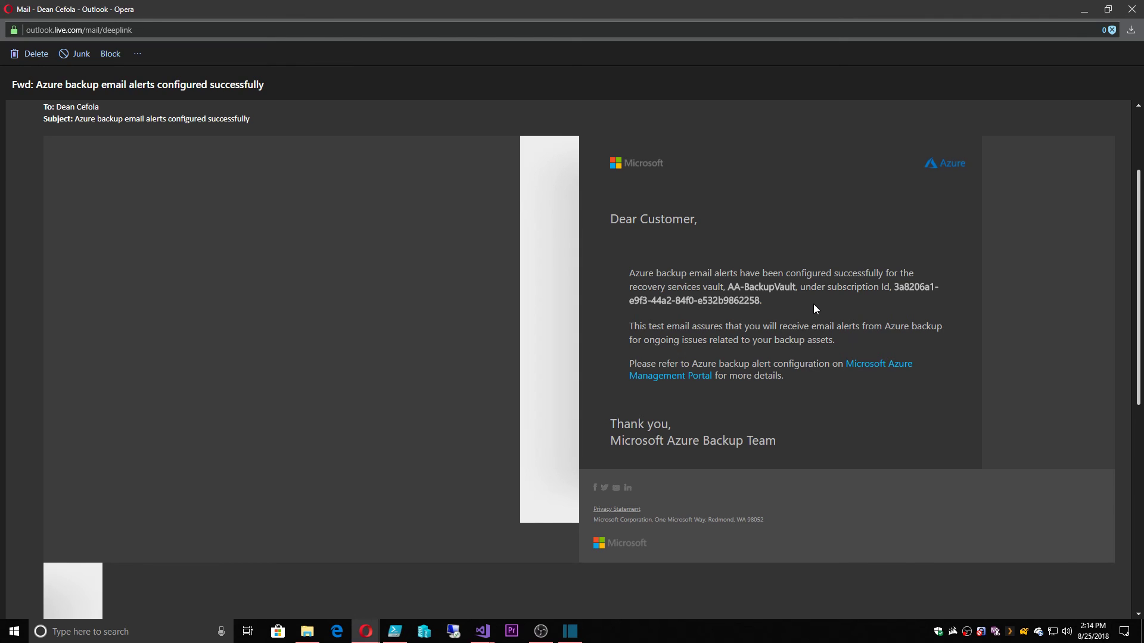
Close the email and view AA-BackupVault's overview: 2 critical alerts, 2 failed jobs, 18.92 GB storage
left_click(1132, 9)
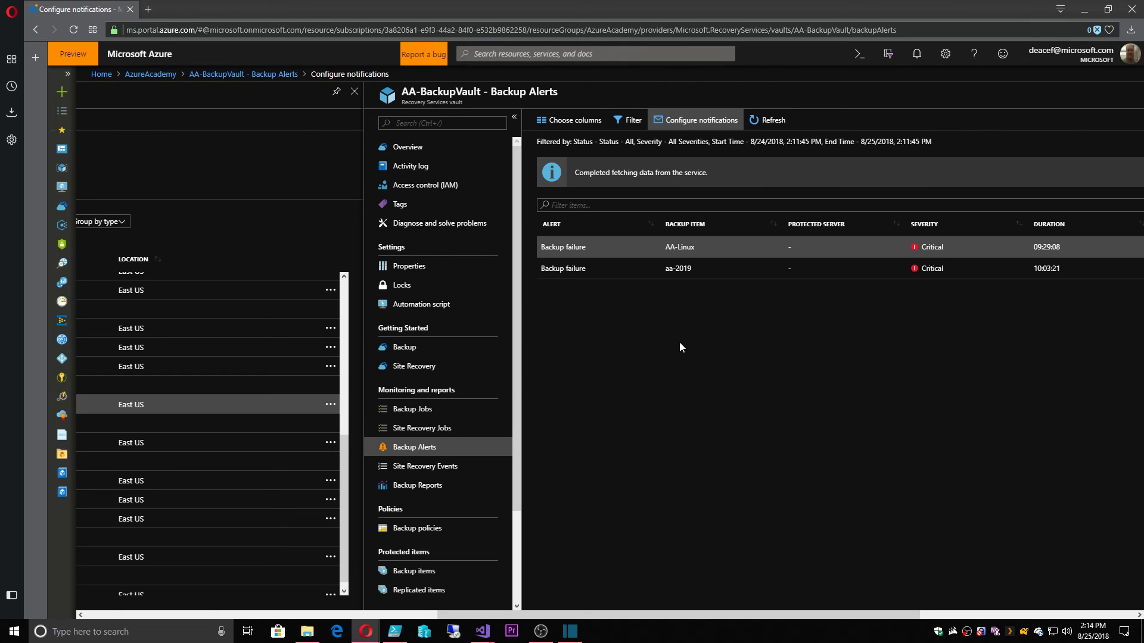
left_click(424, 147)
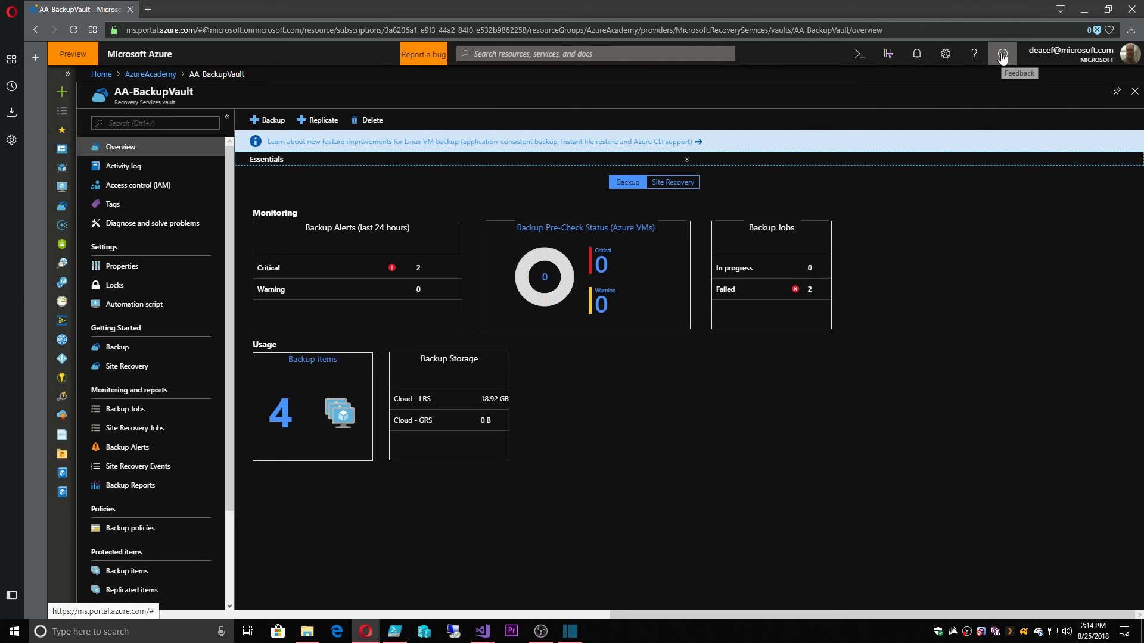
left_click(975, 55)
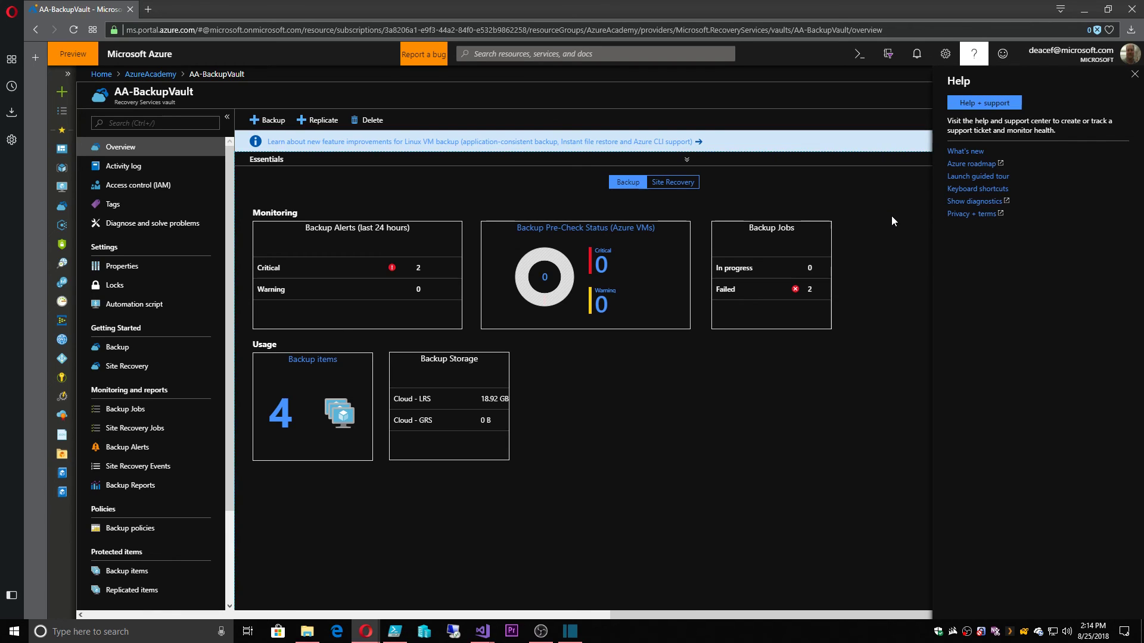
left_click(893, 251)
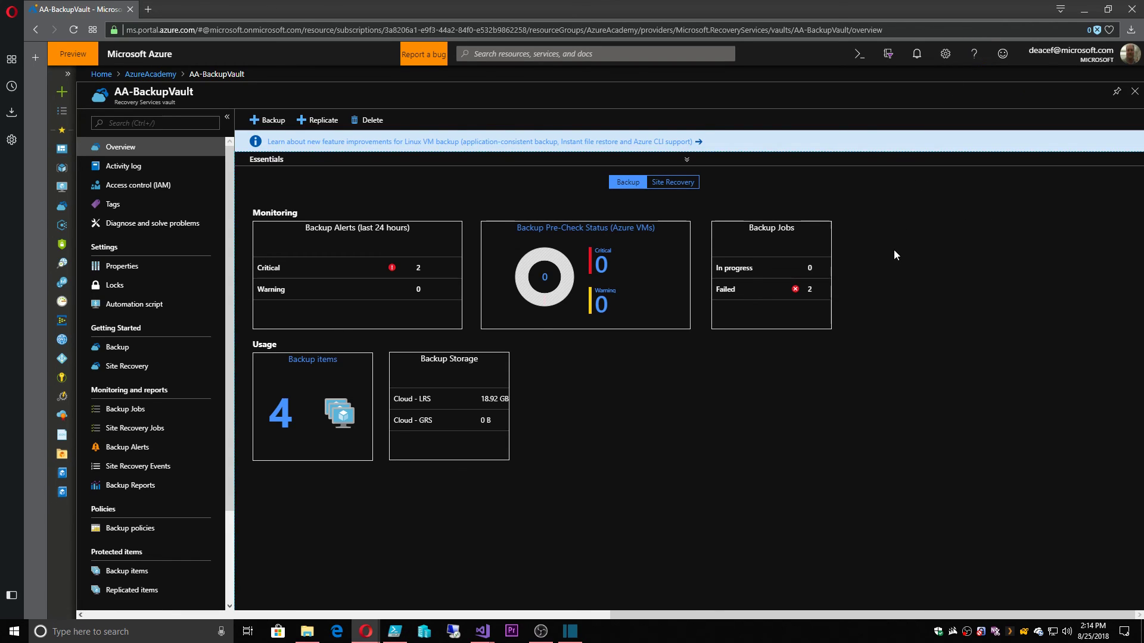